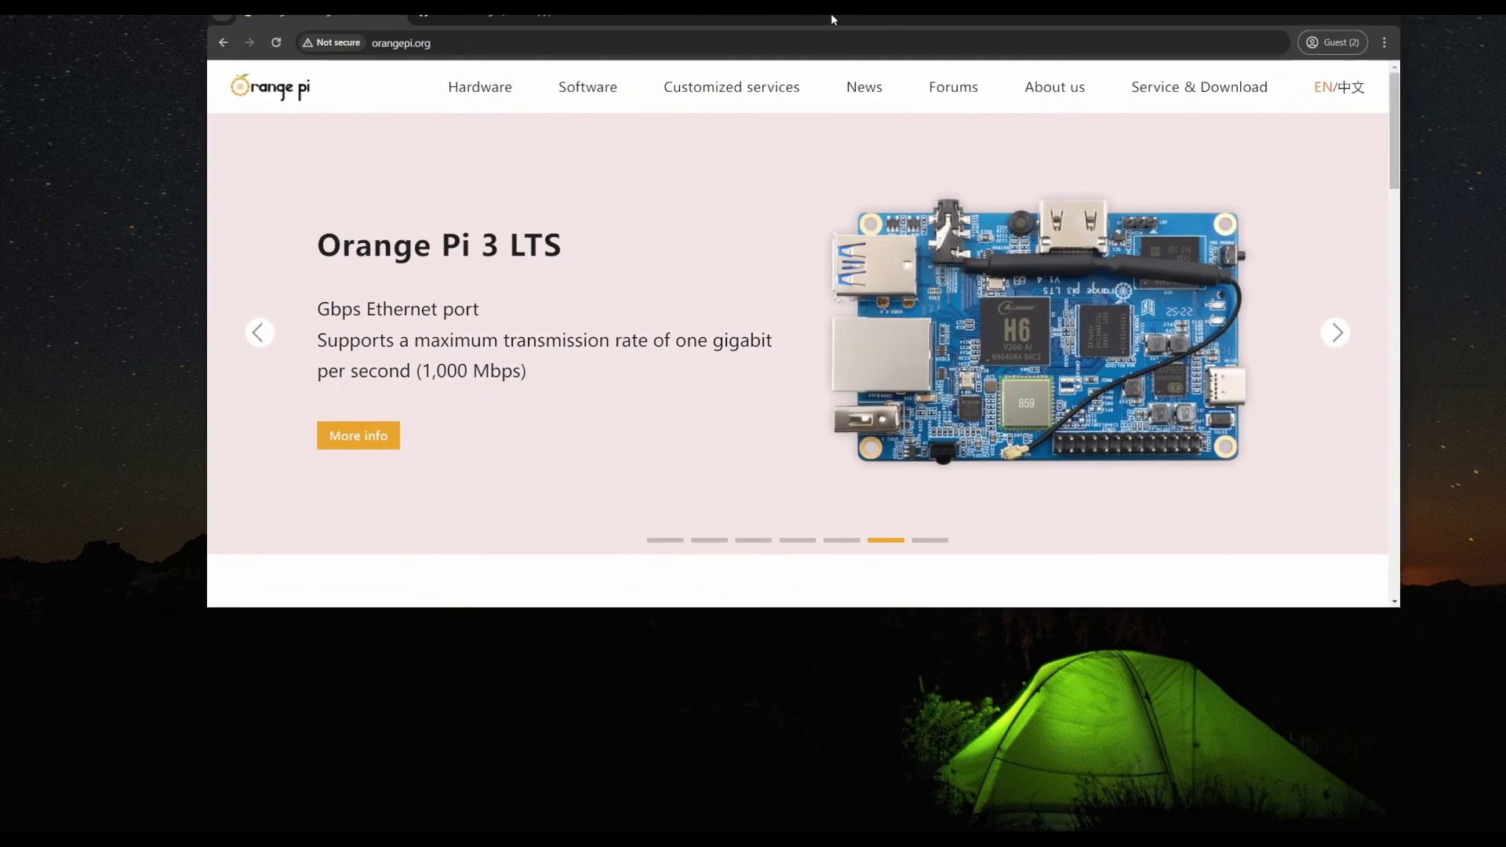
Go to the Orange Pi website's Service & Download > Download page.
left_click_drag(834, 16, 821, 142)
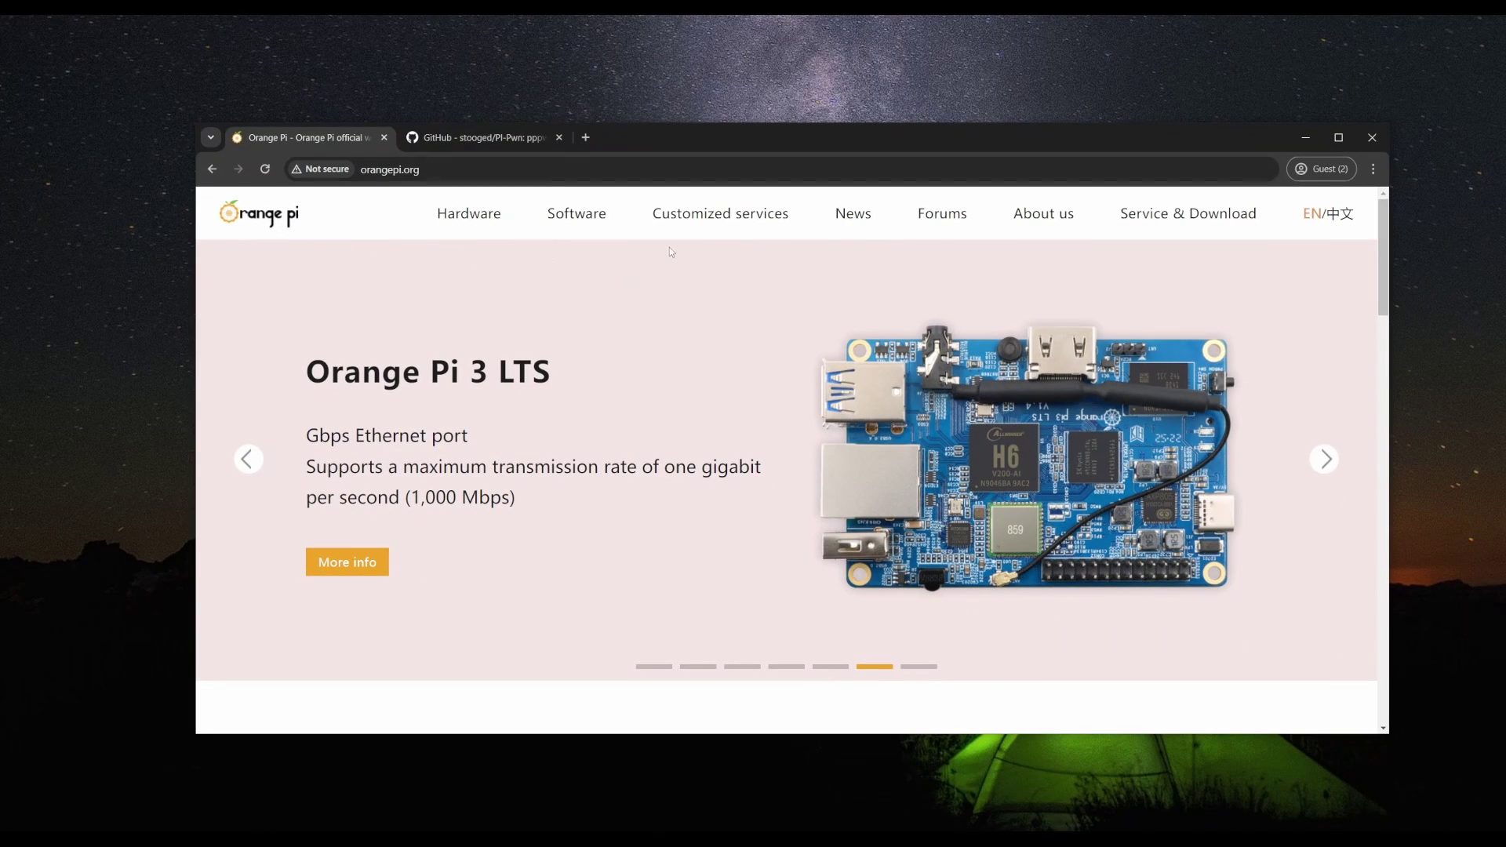
mouse_move(1210, 223)
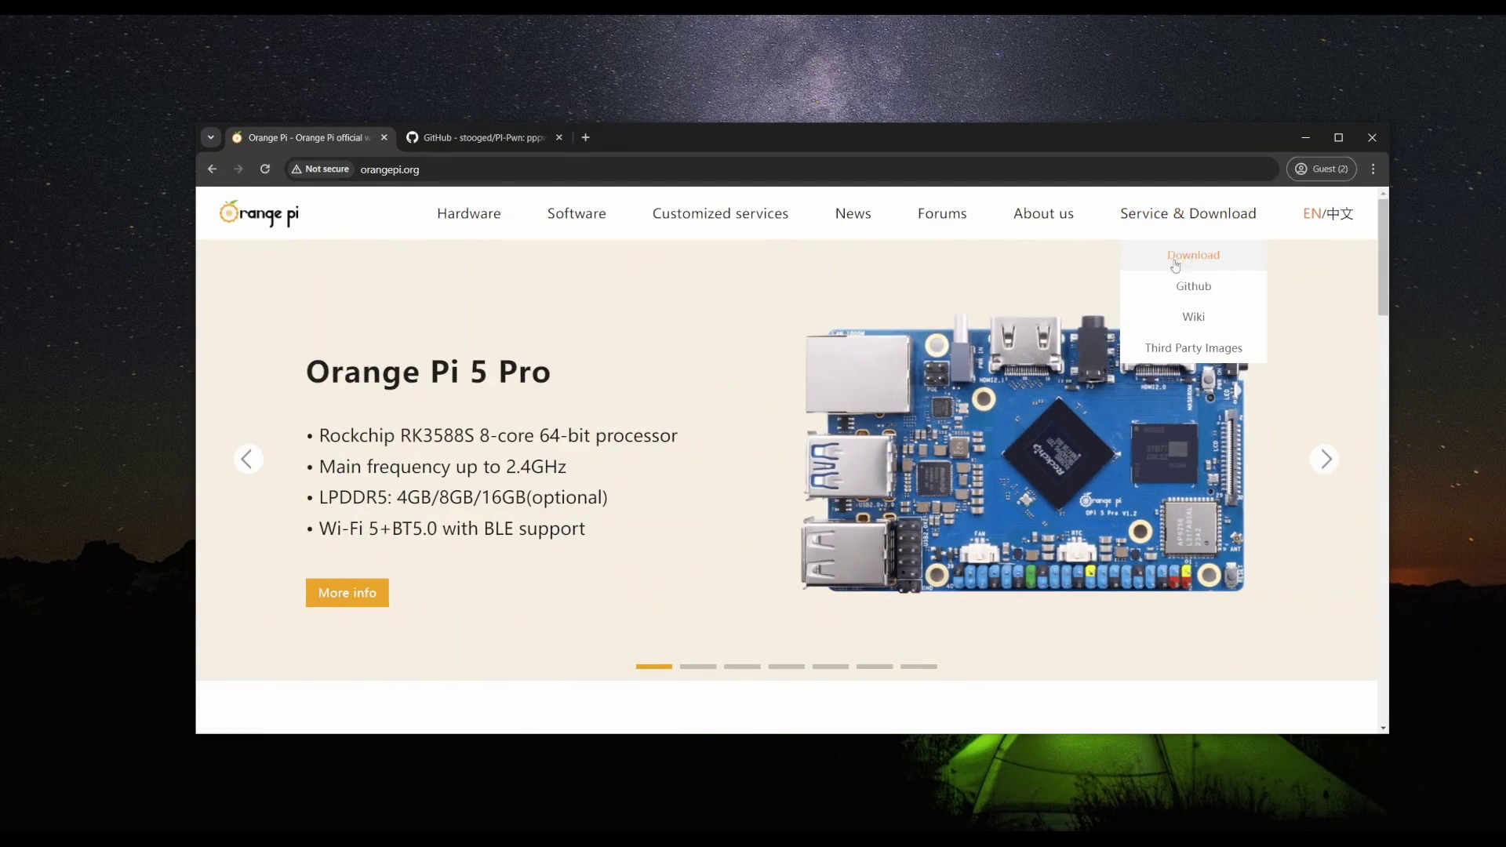
left_click(1200, 267)
scroll(745, 314, "down", 5)
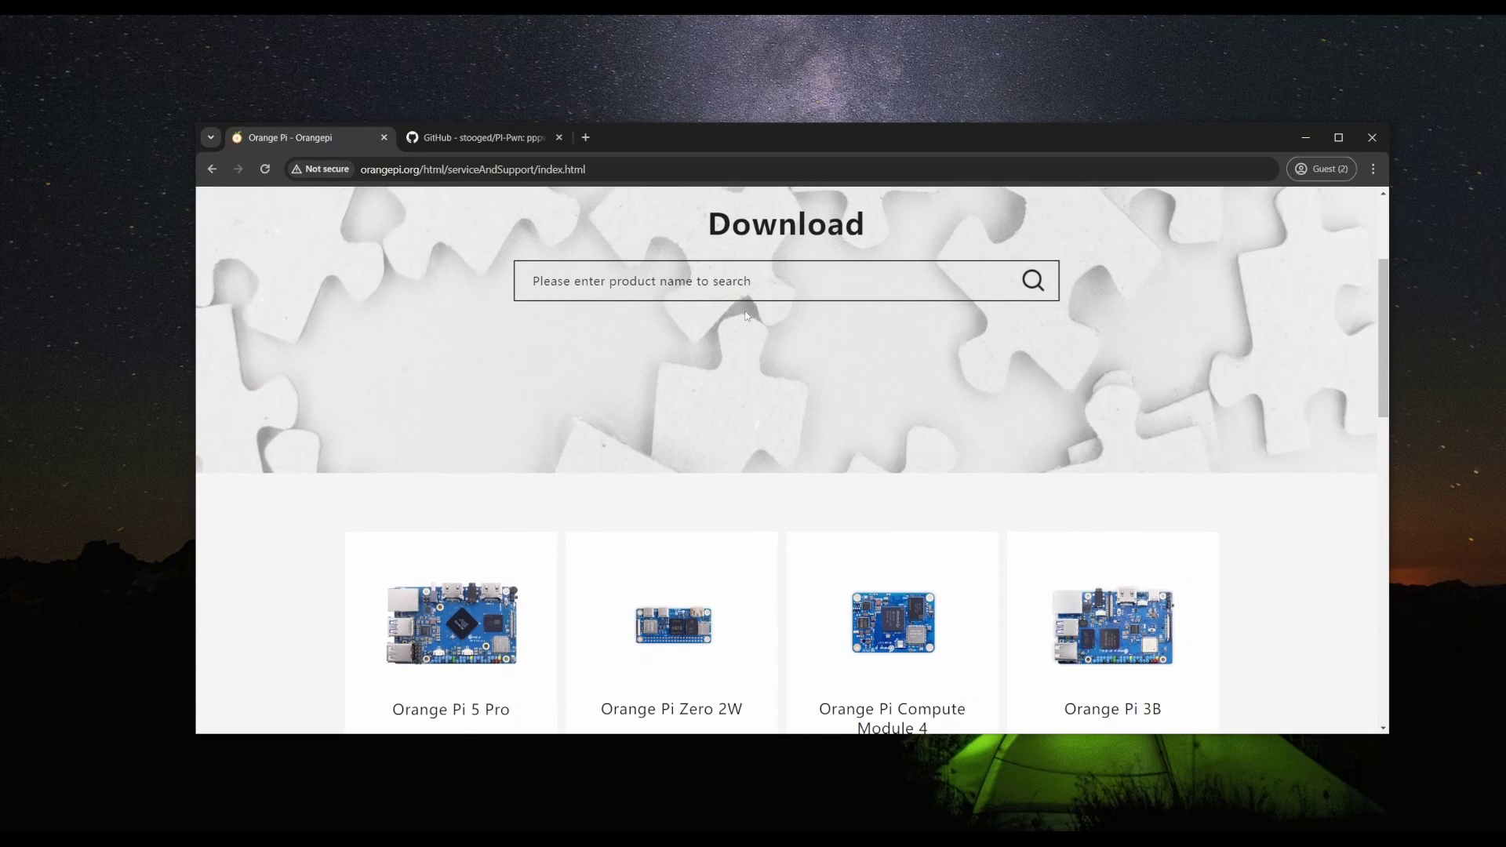
scroll(745, 314, "down", 1)
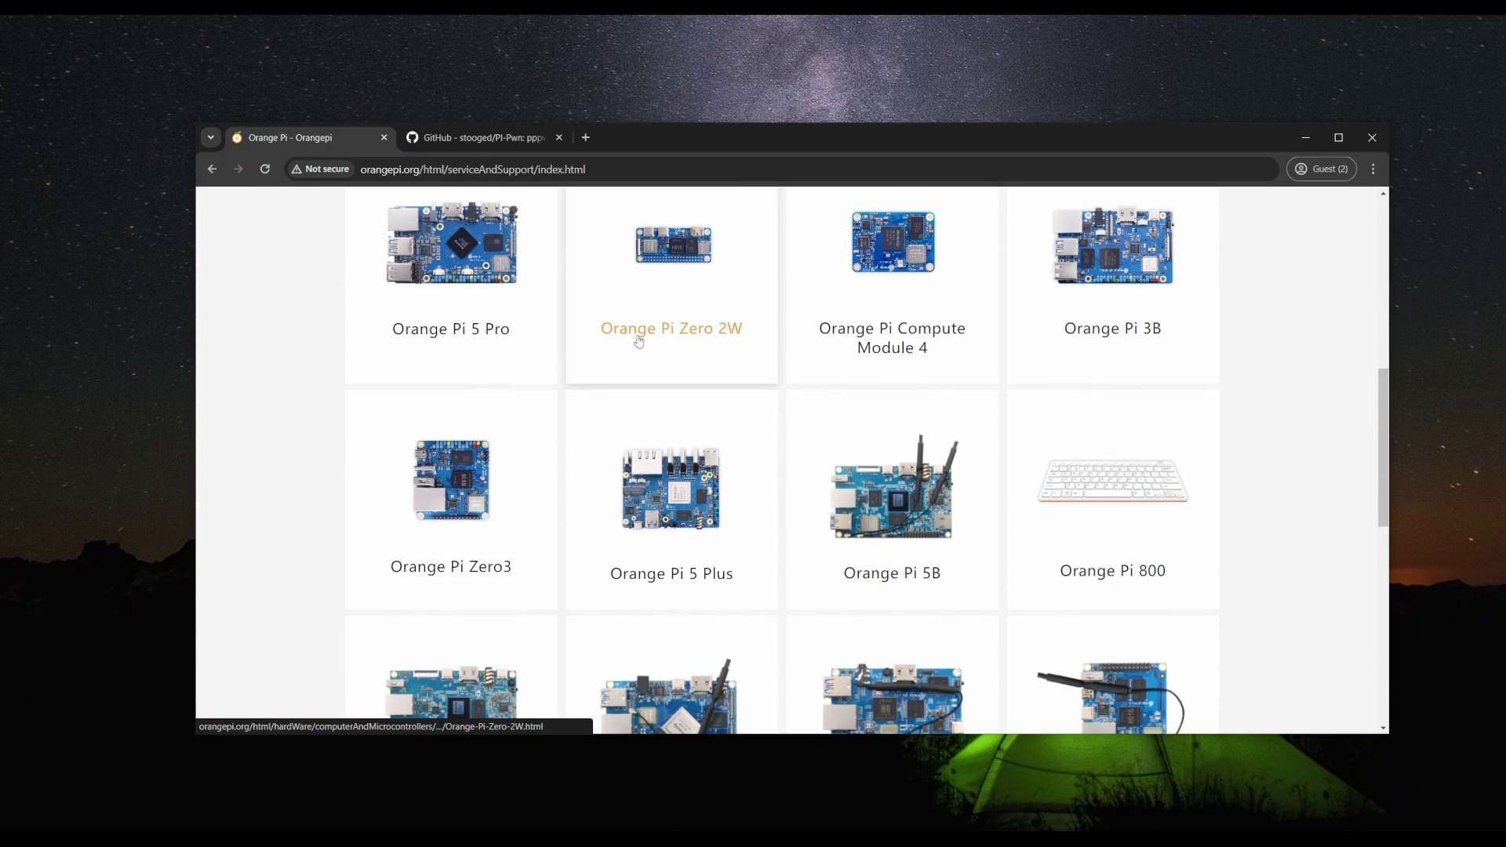
Open the Orange Pi Zero3 page and its Debian Image downloads under Official Images.
left_click(487, 436)
scroll(843, 414, "down", 3)
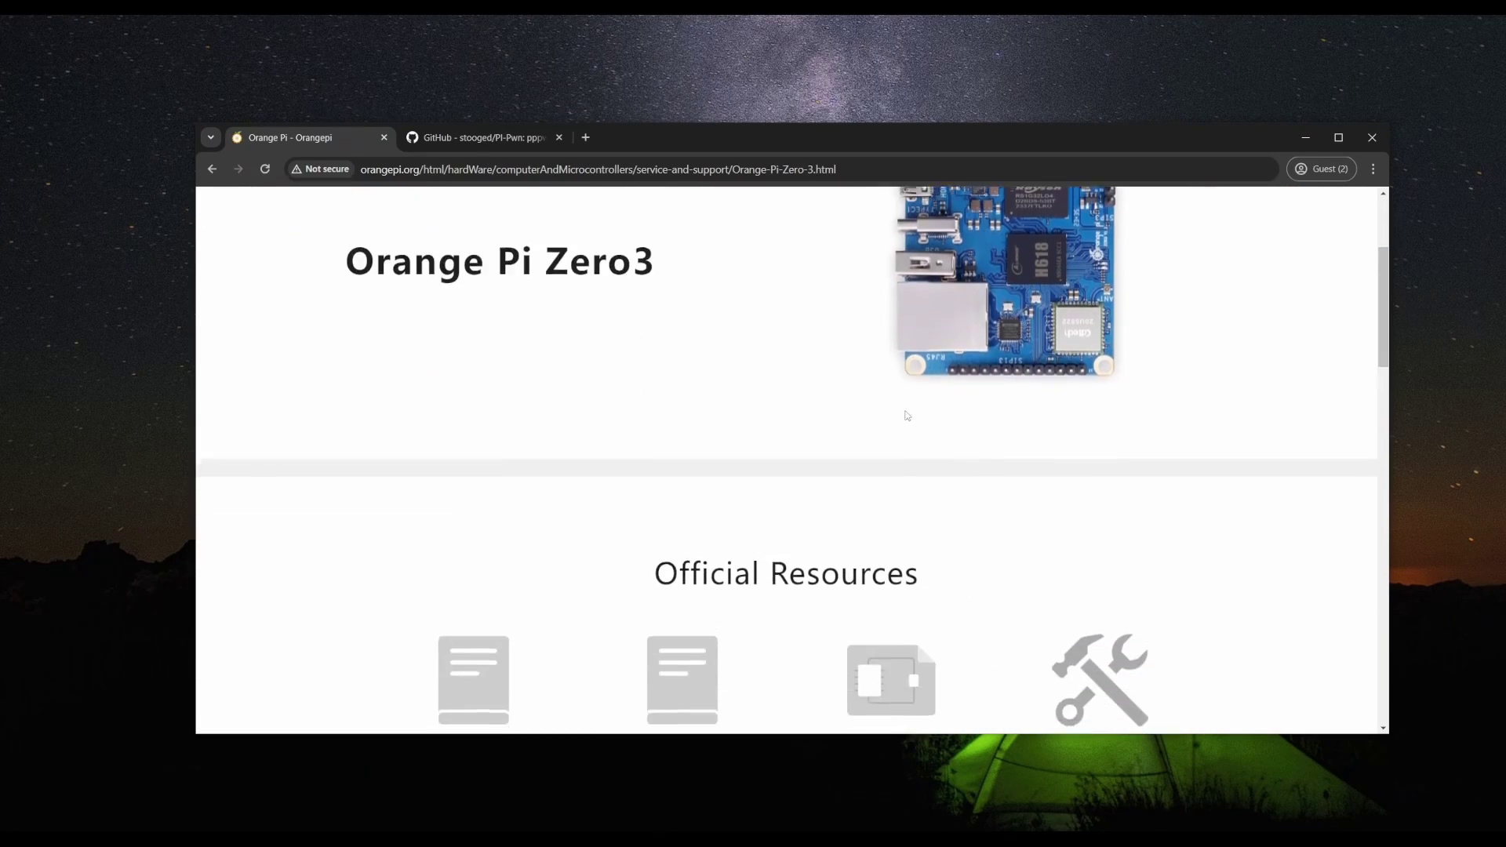
scroll(868, 392, "down", 4)
scroll(865, 395, "down", 6)
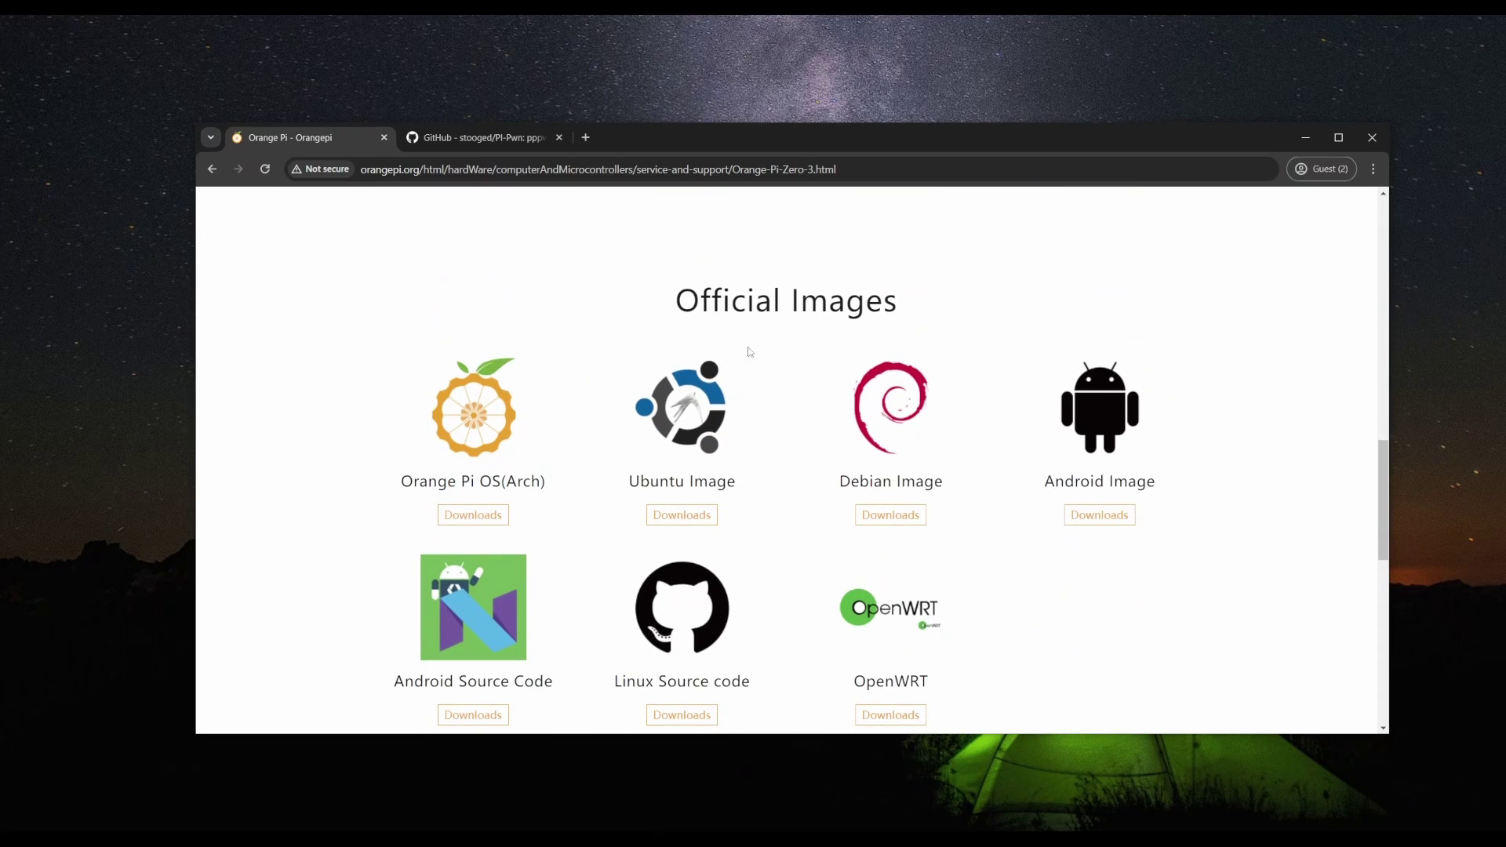
left_click(906, 517)
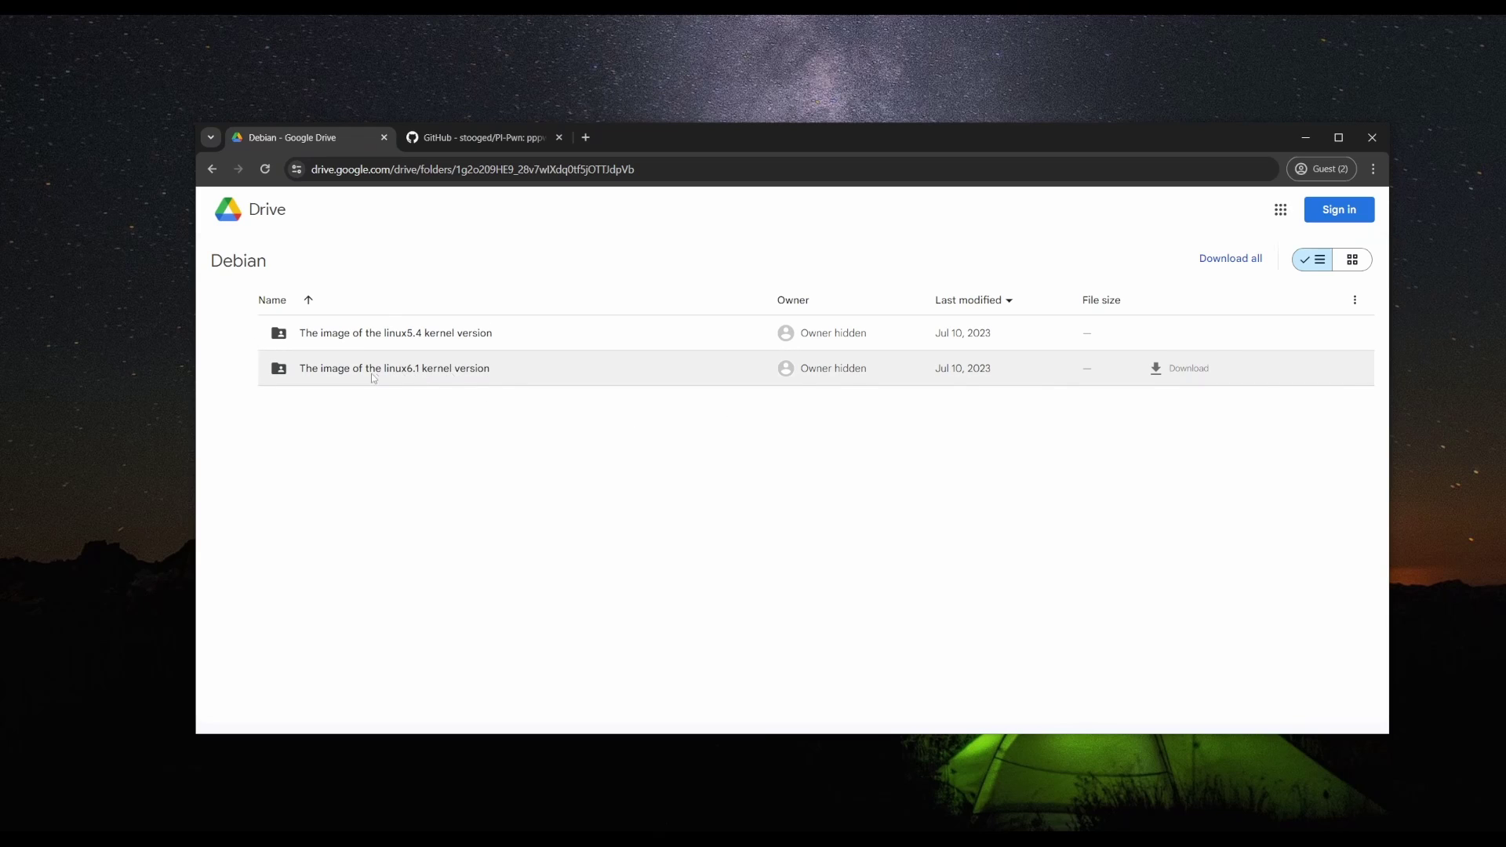
Enter the linux6.1 kernel image folder, dismiss the Try Drive popup, then open the 1.5GB memory folder.
double_click(499, 375)
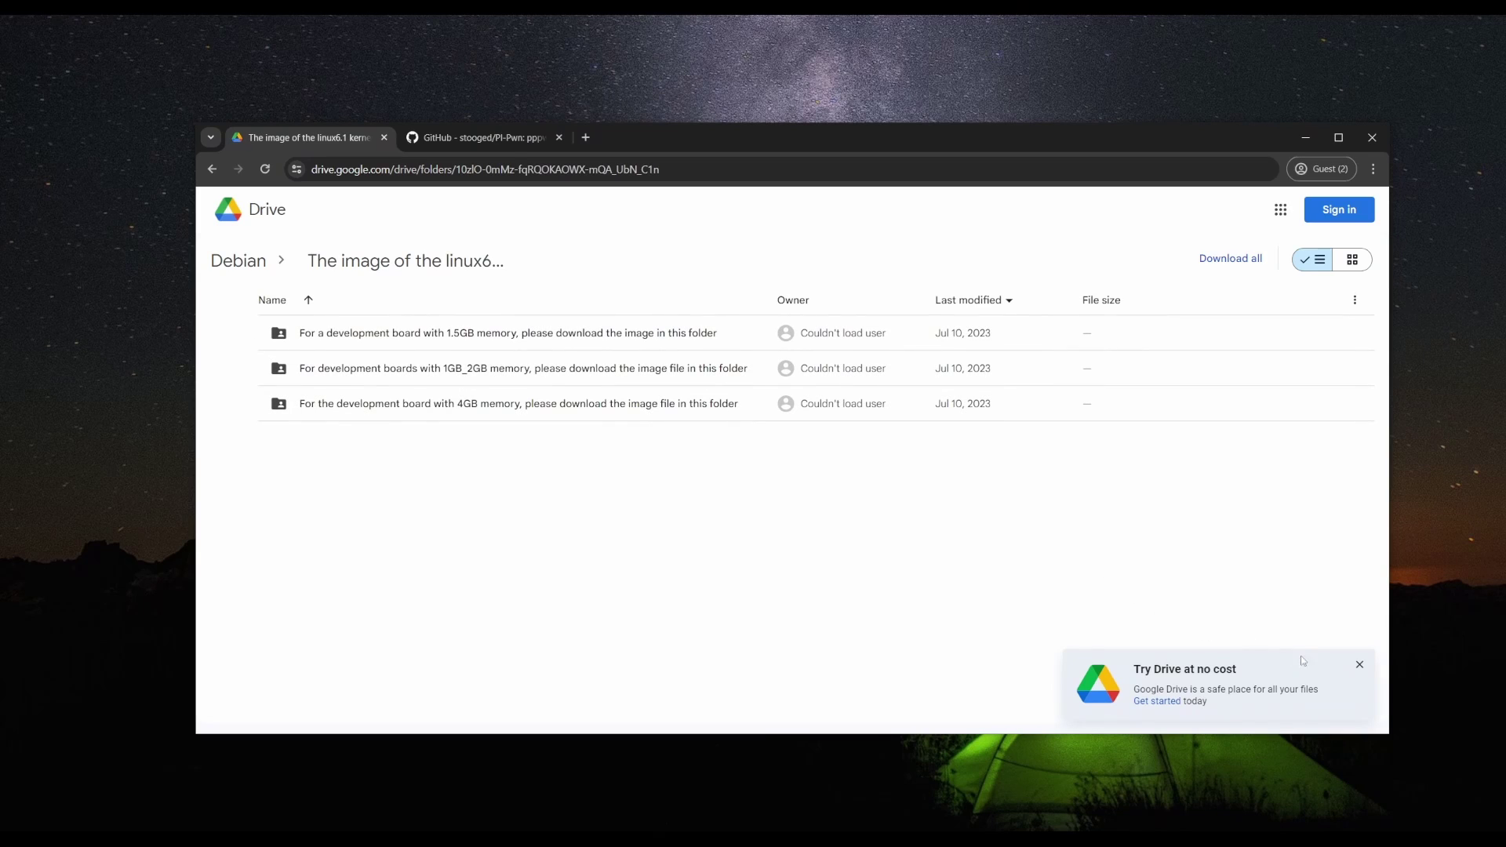
left_click(1359, 666)
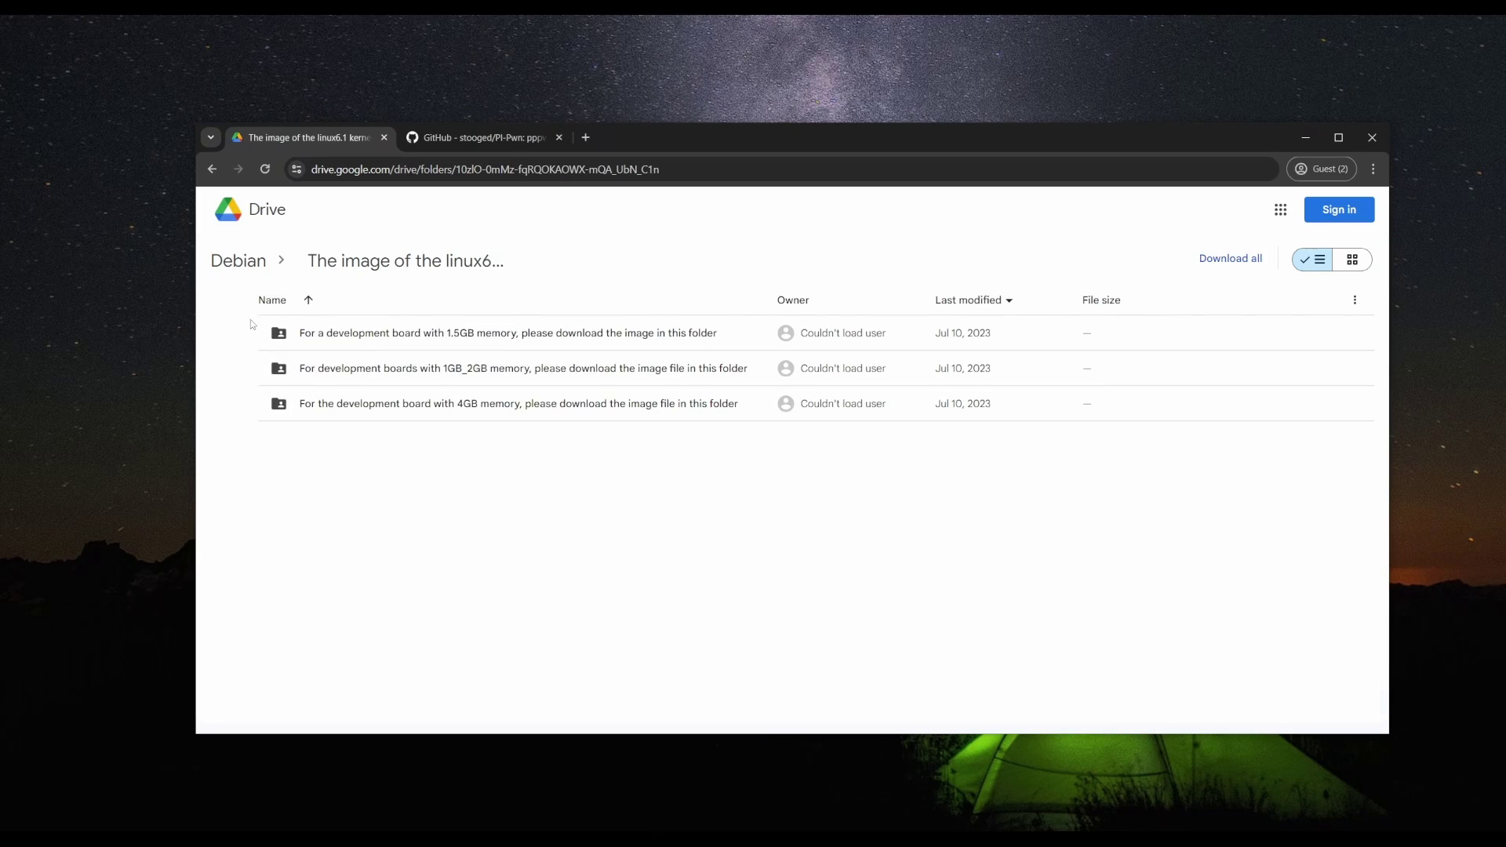
double_click(498, 336)
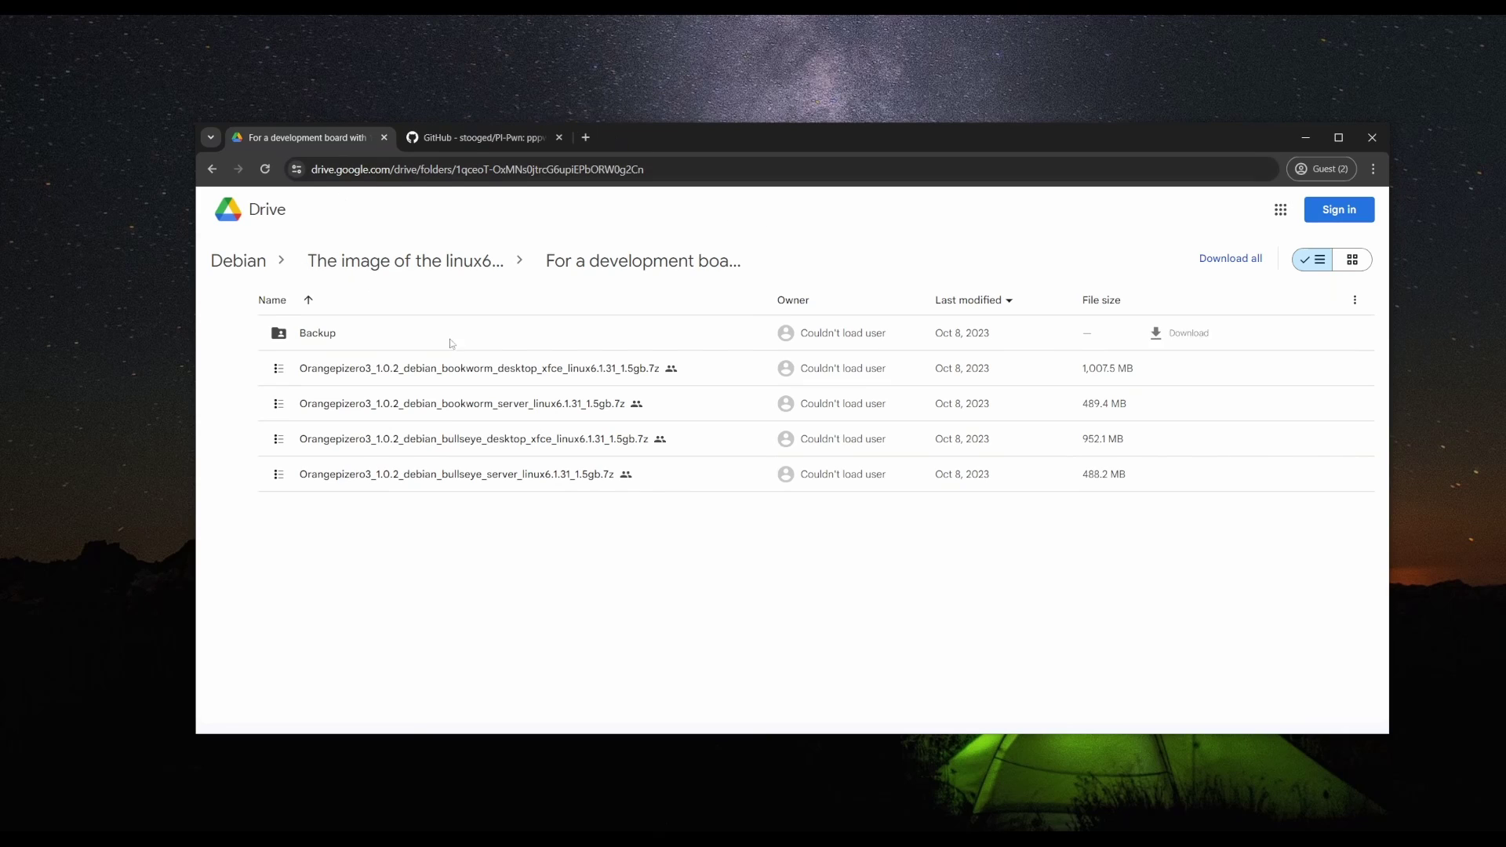
Switch to the stooged/PI-Pwn GitHub page and show its Code clone and Download ZIP options.
left_click(451, 143)
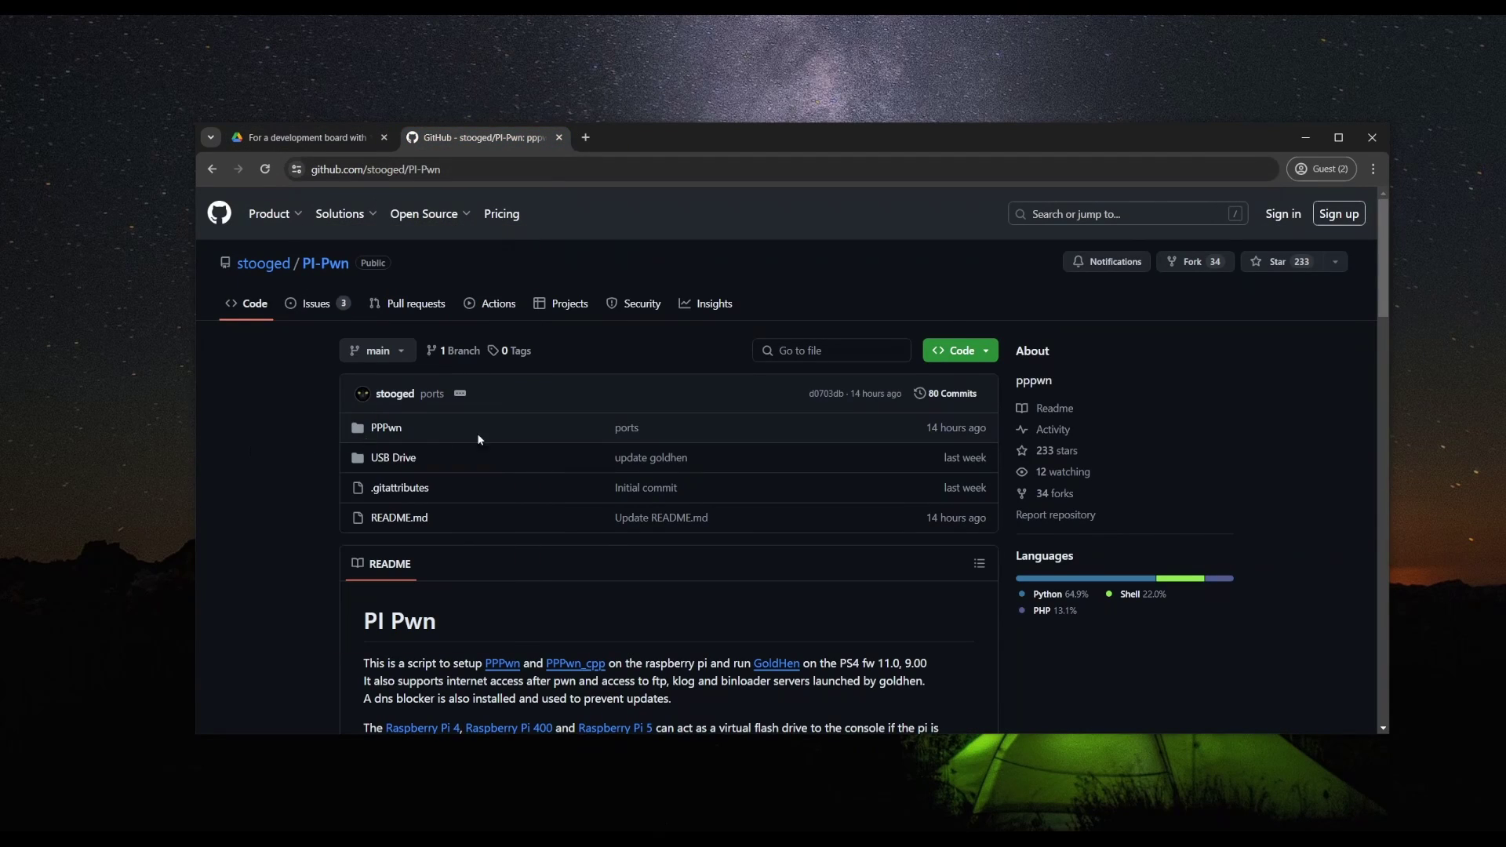
left_click(987, 353)
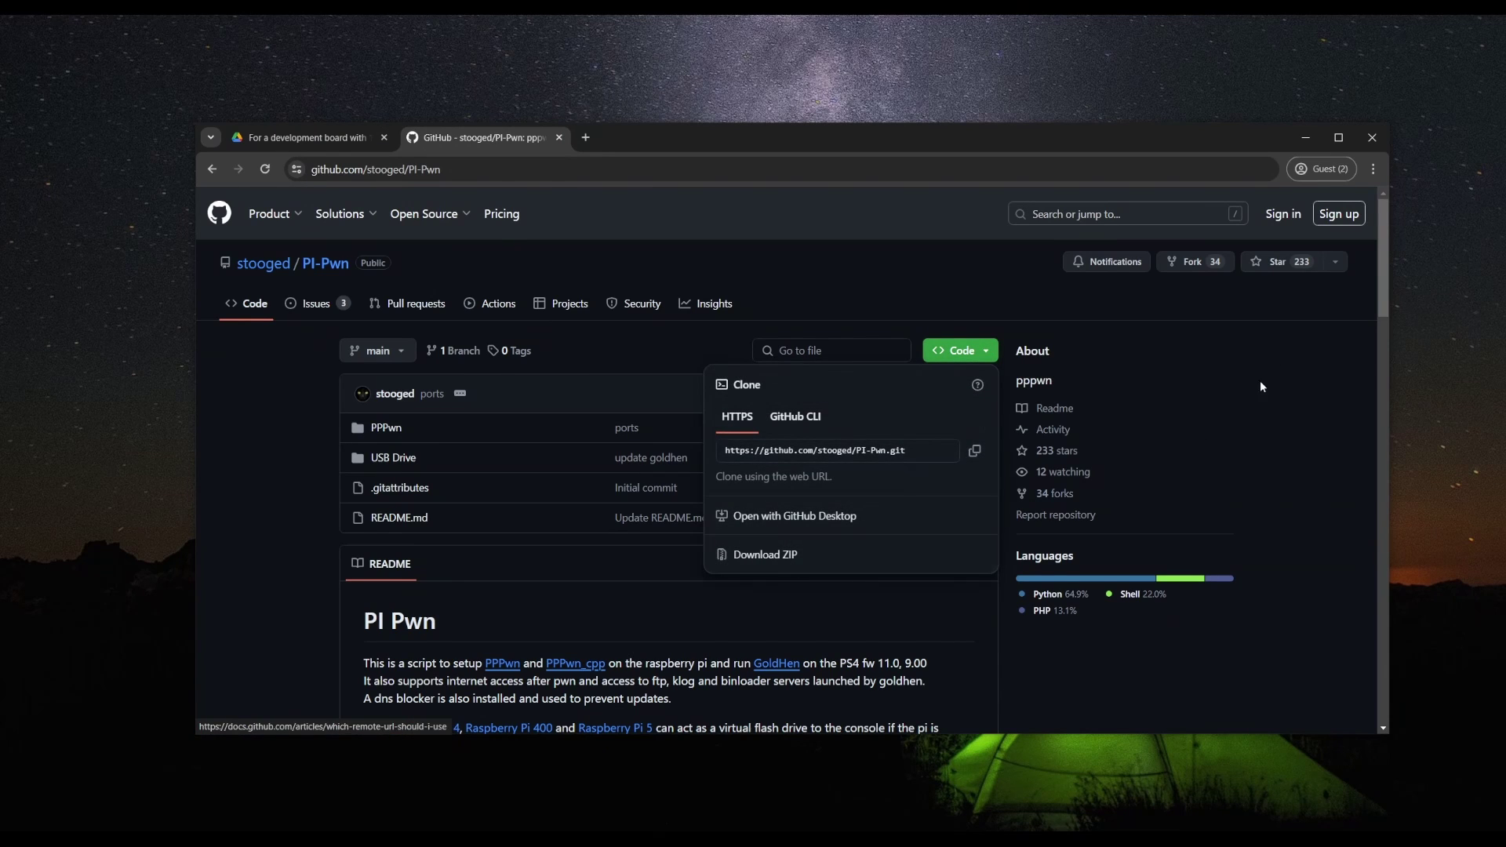
Minimize the browser and launch balenaEtcher from its desktop shortcut.
left_click(1311, 133)
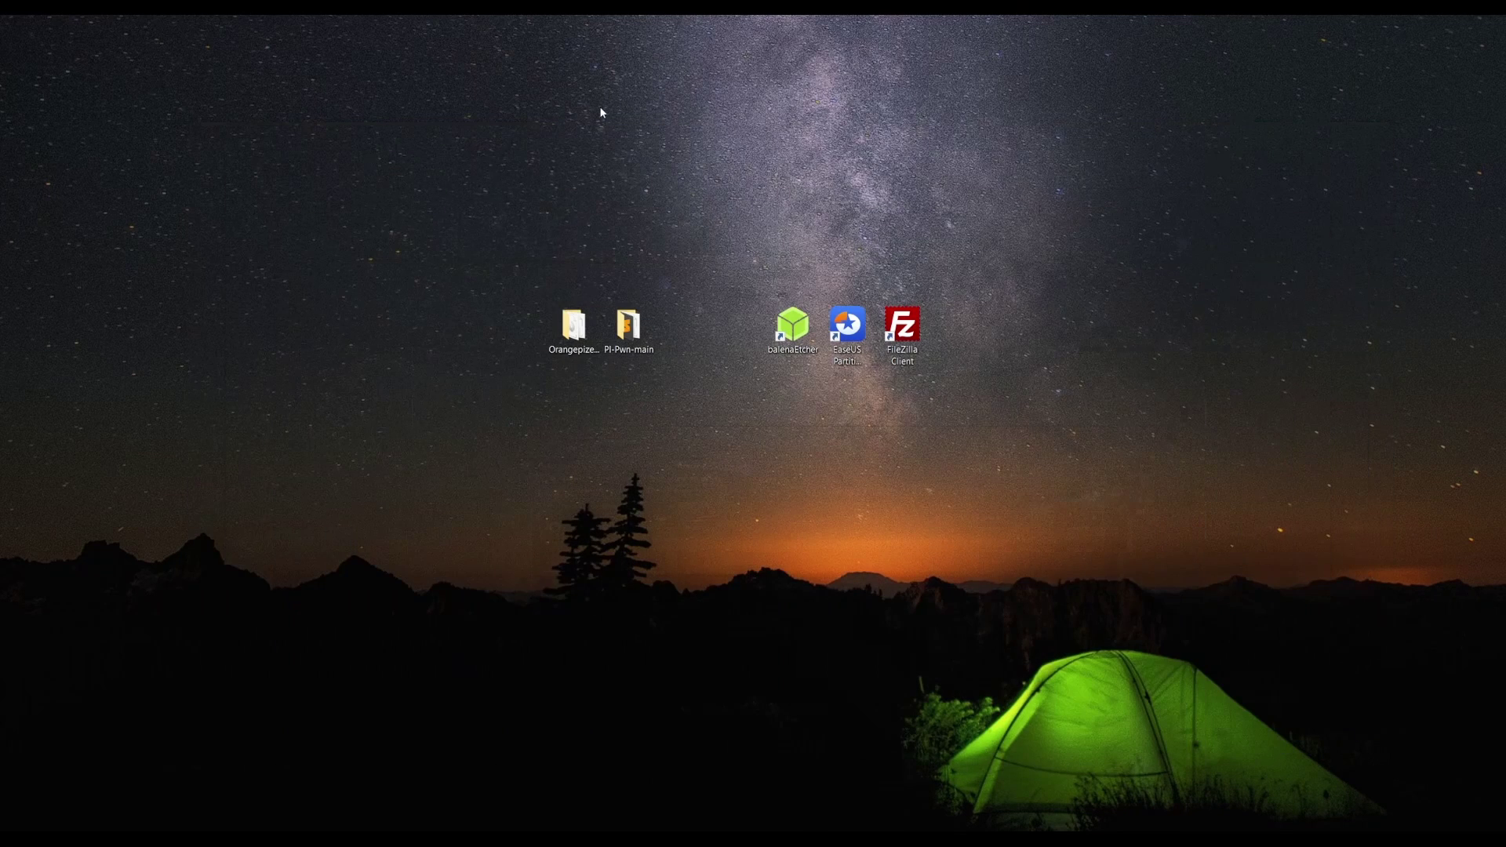
left_click_drag(400, 171, 742, 600)
left_click(821, 584)
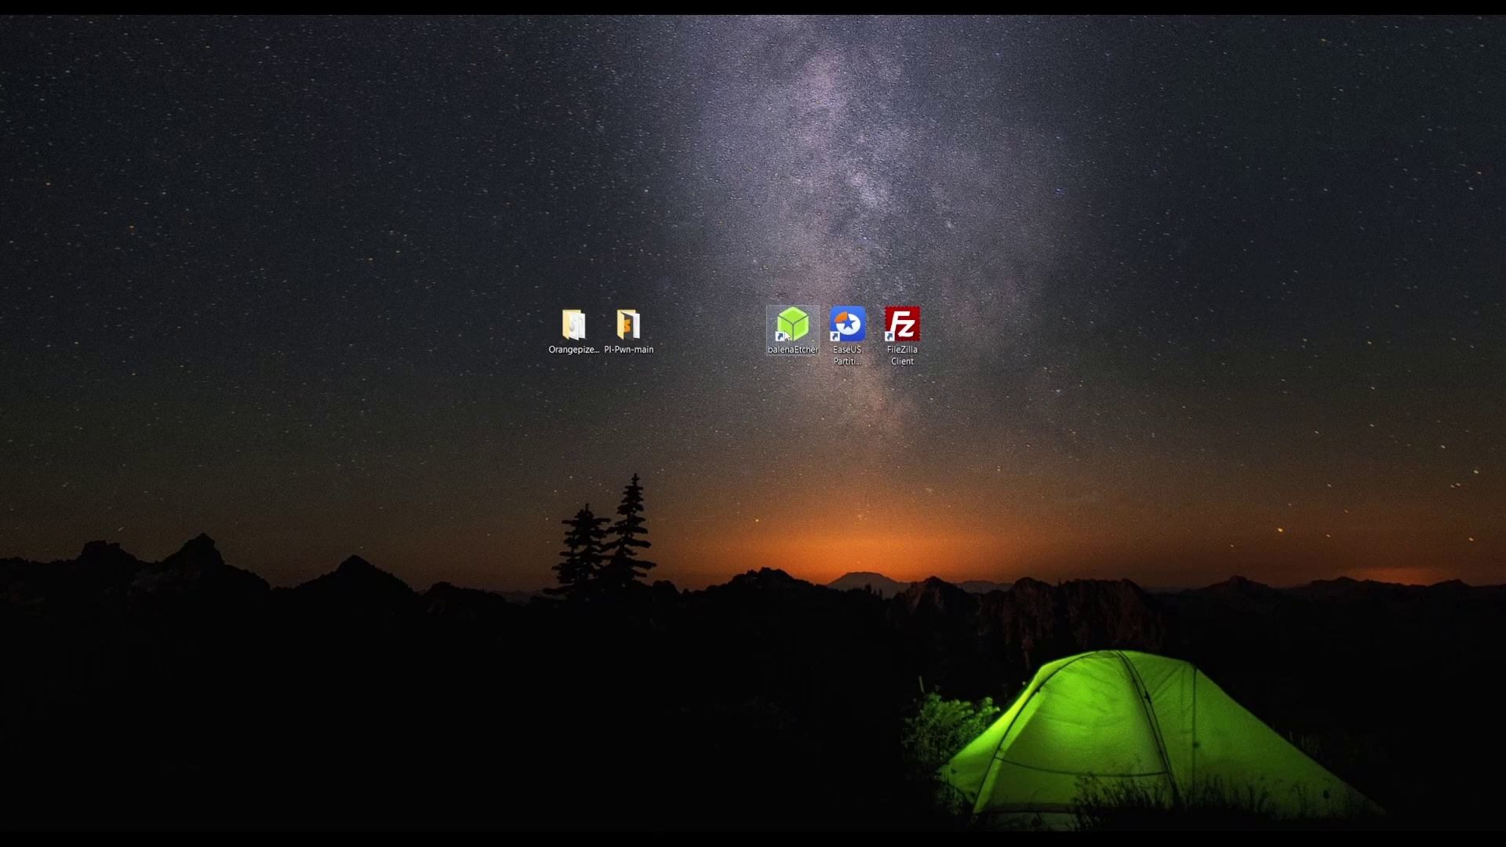
double_click(786, 335)
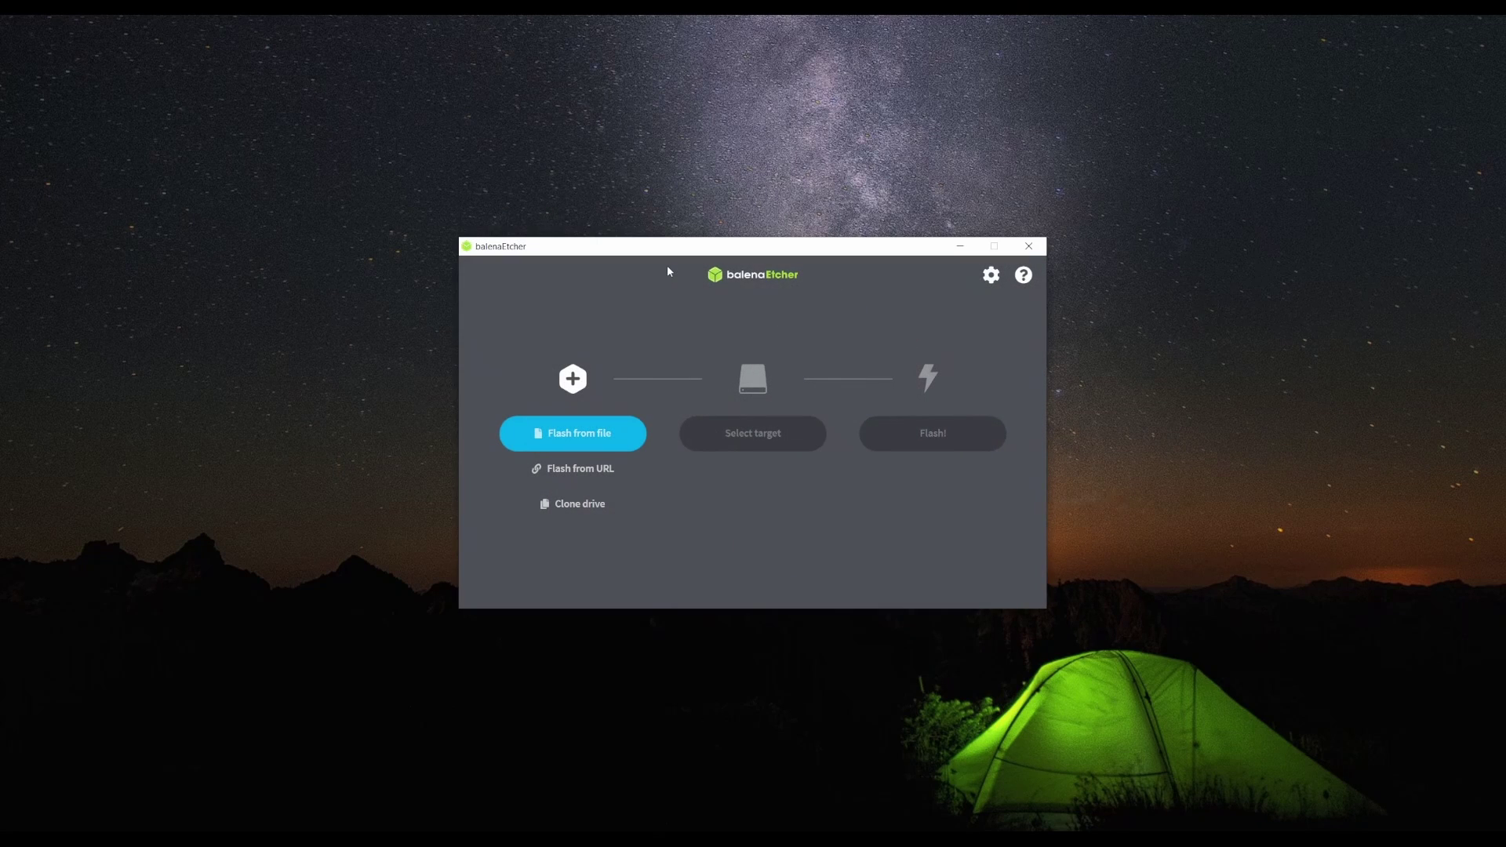
Load the Orangepizero3 Debian bullseye server .img into balenaEtcher as the source image.
left_click_drag(713, 266, 997, 292)
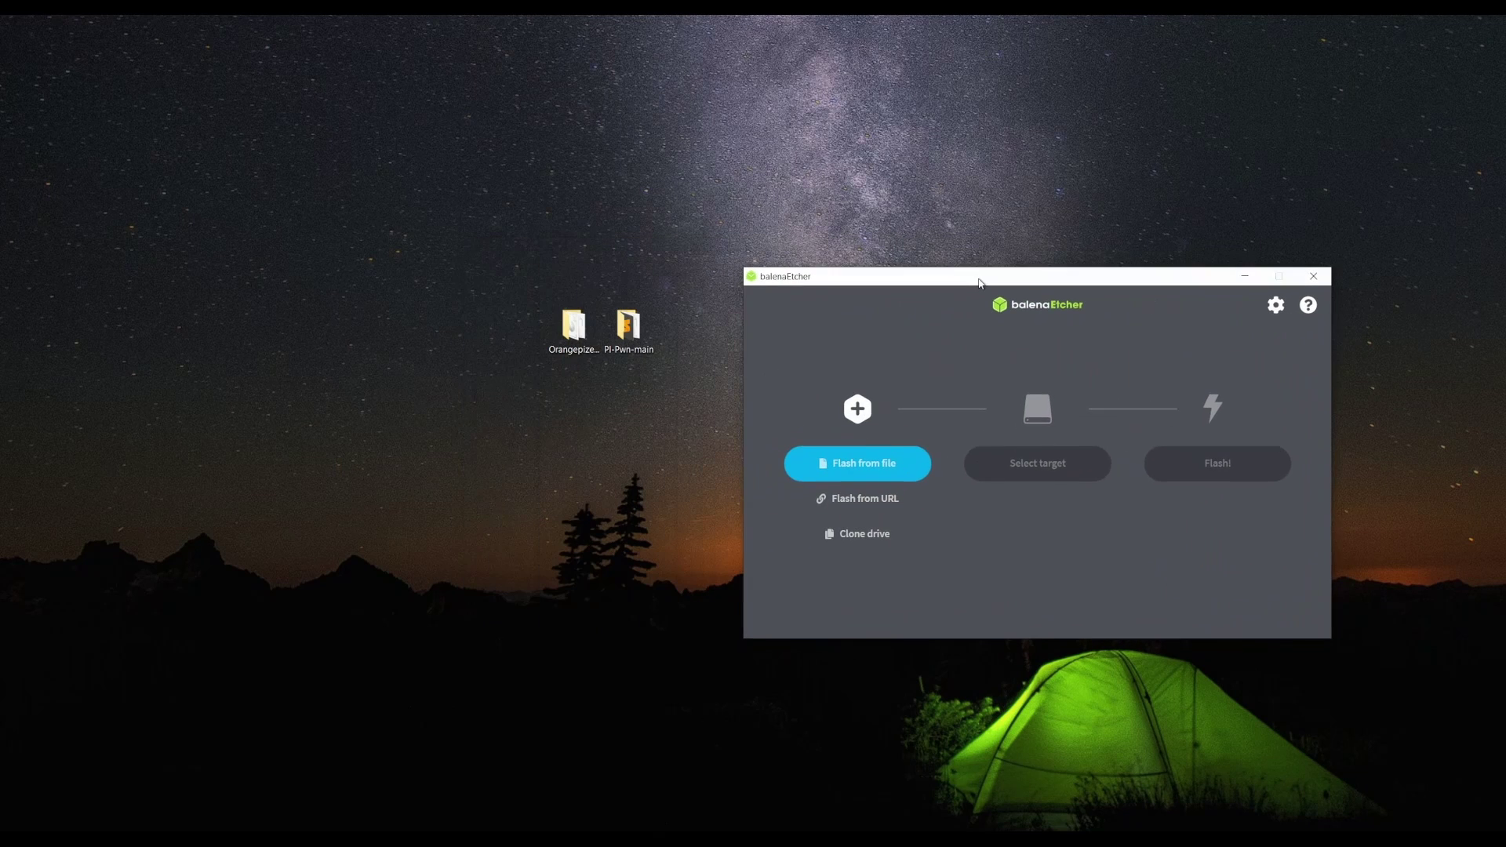
double_click(577, 328)
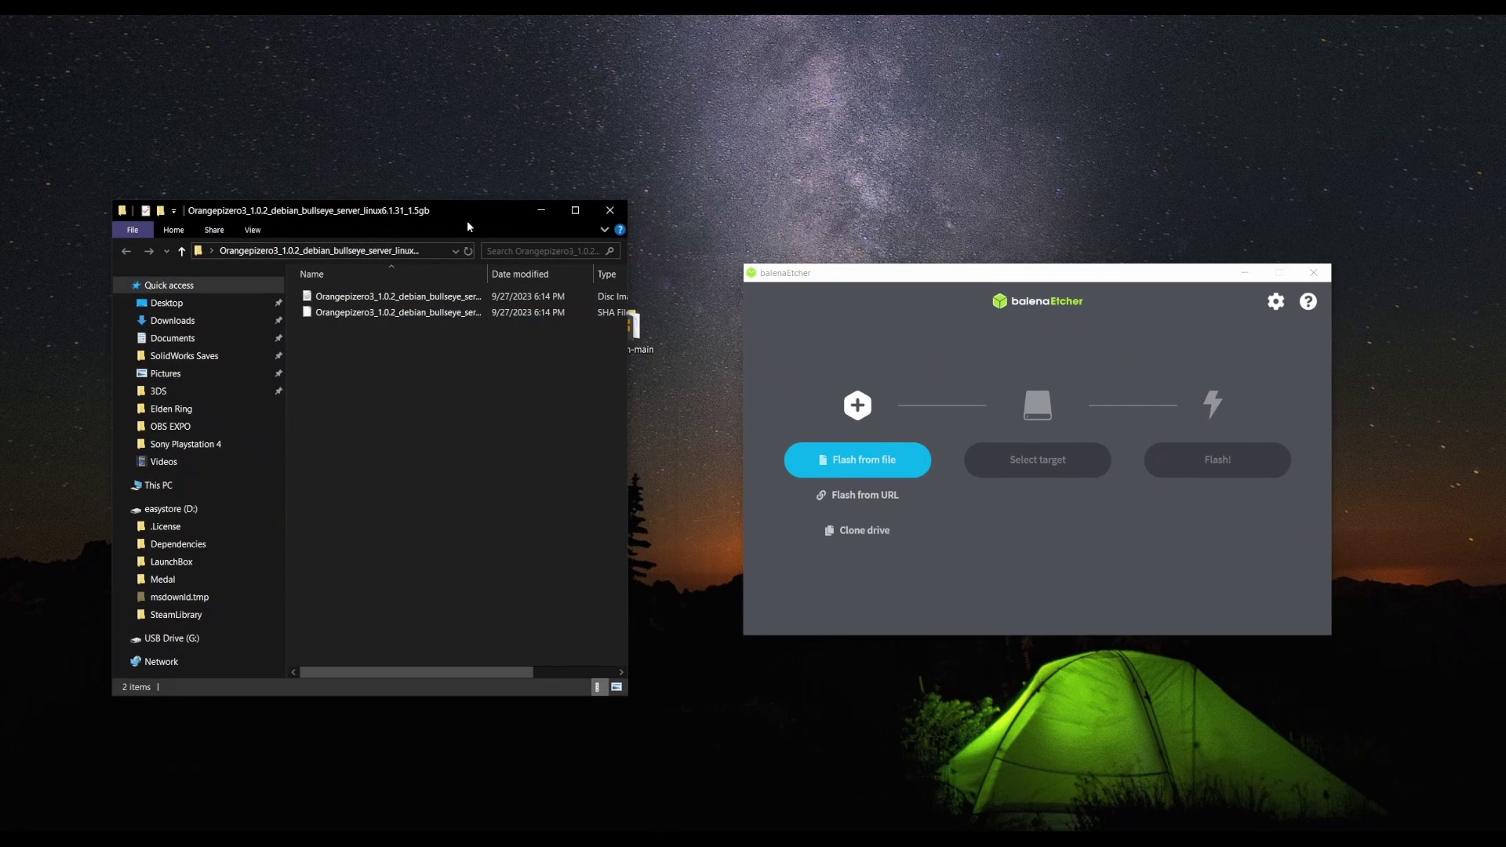
left_click_drag(361, 222, 476, 329)
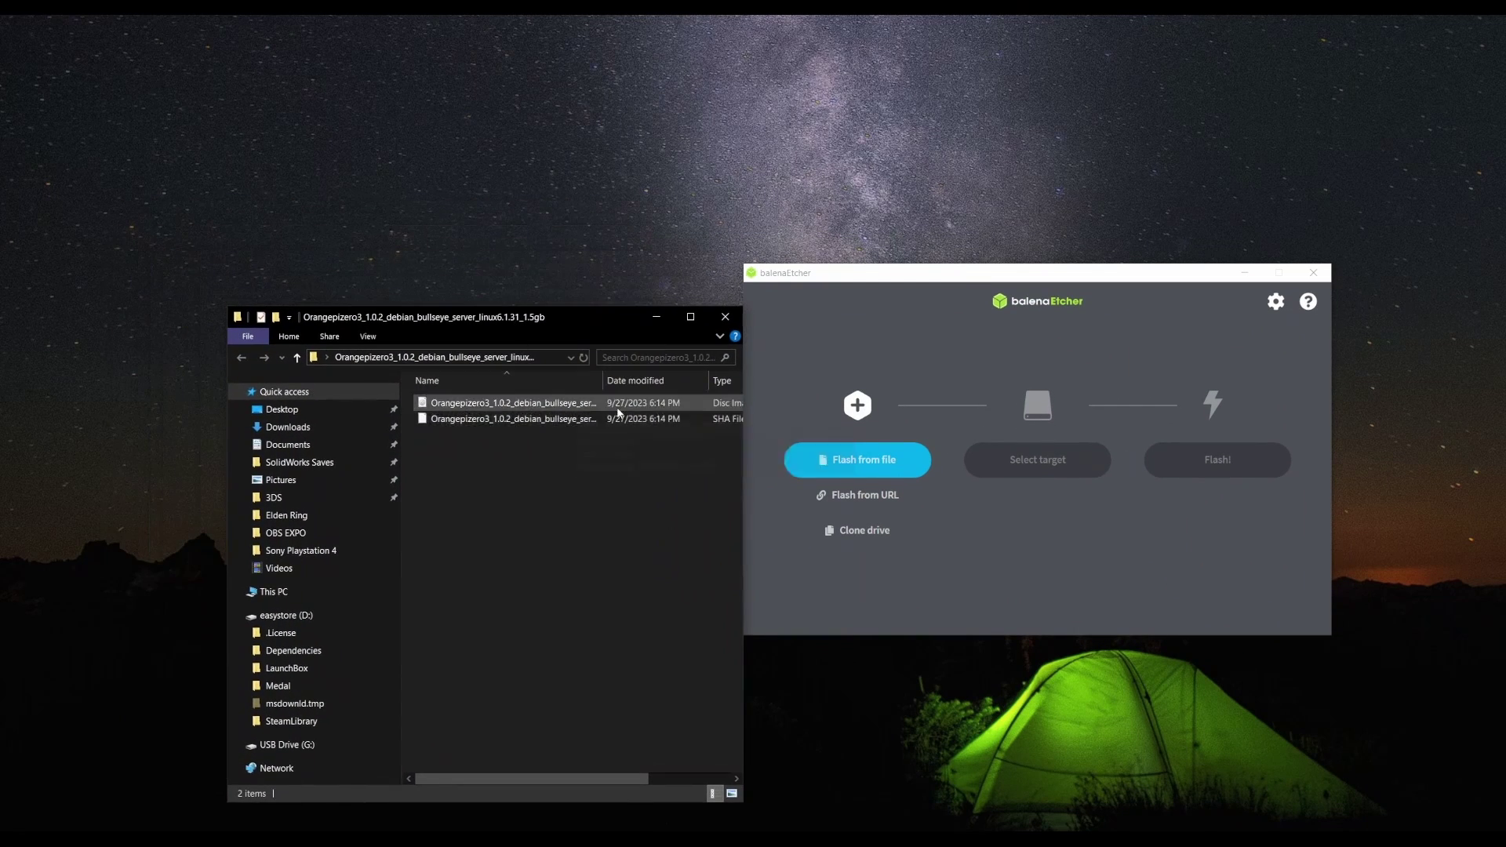
left_click_drag(743, 405, 806, 404)
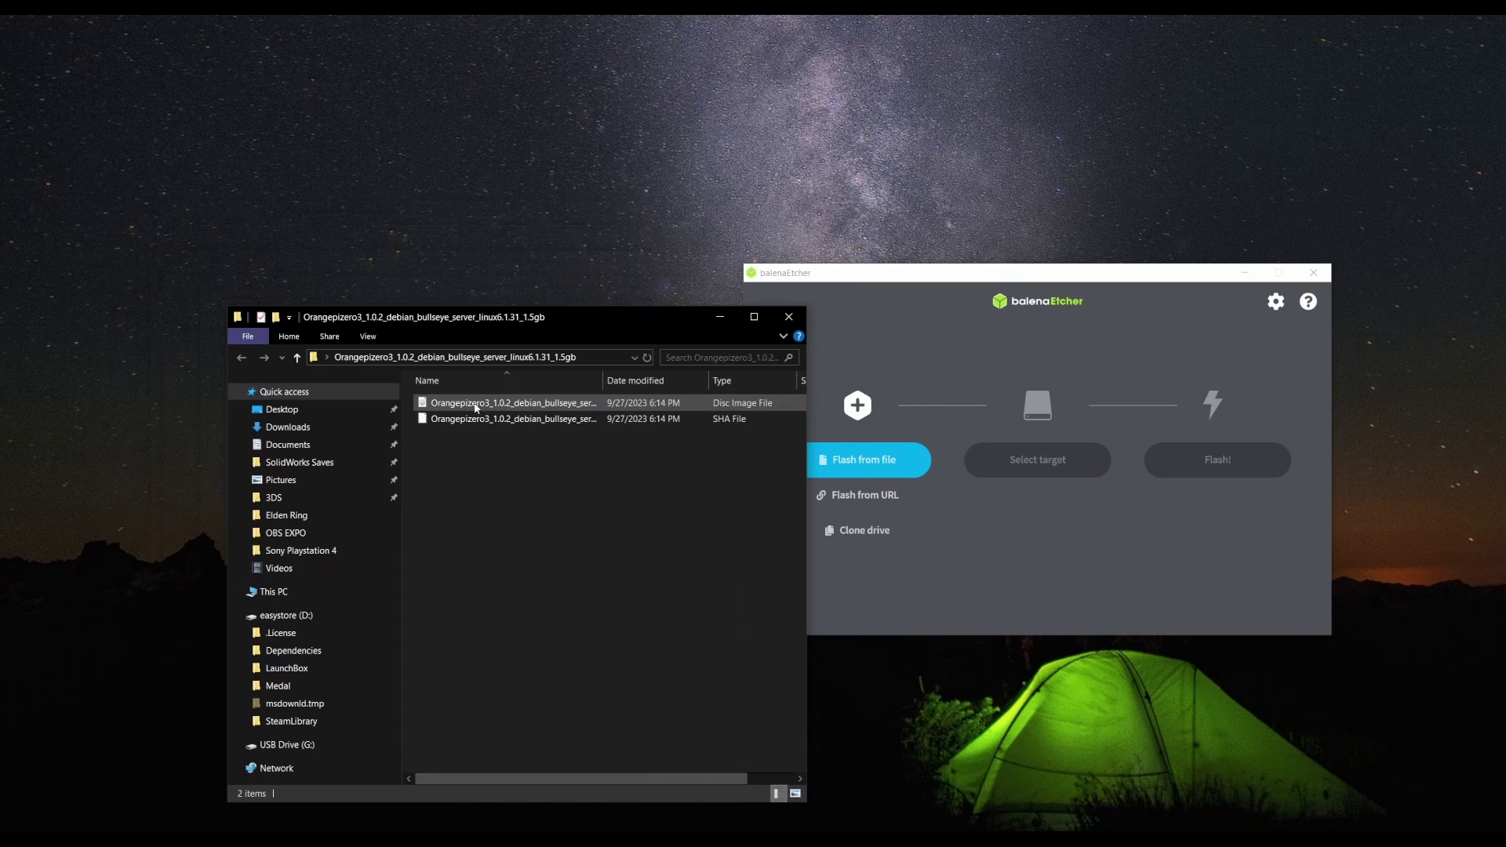
left_click(449, 412)
left_click_drag(449, 411, 876, 473)
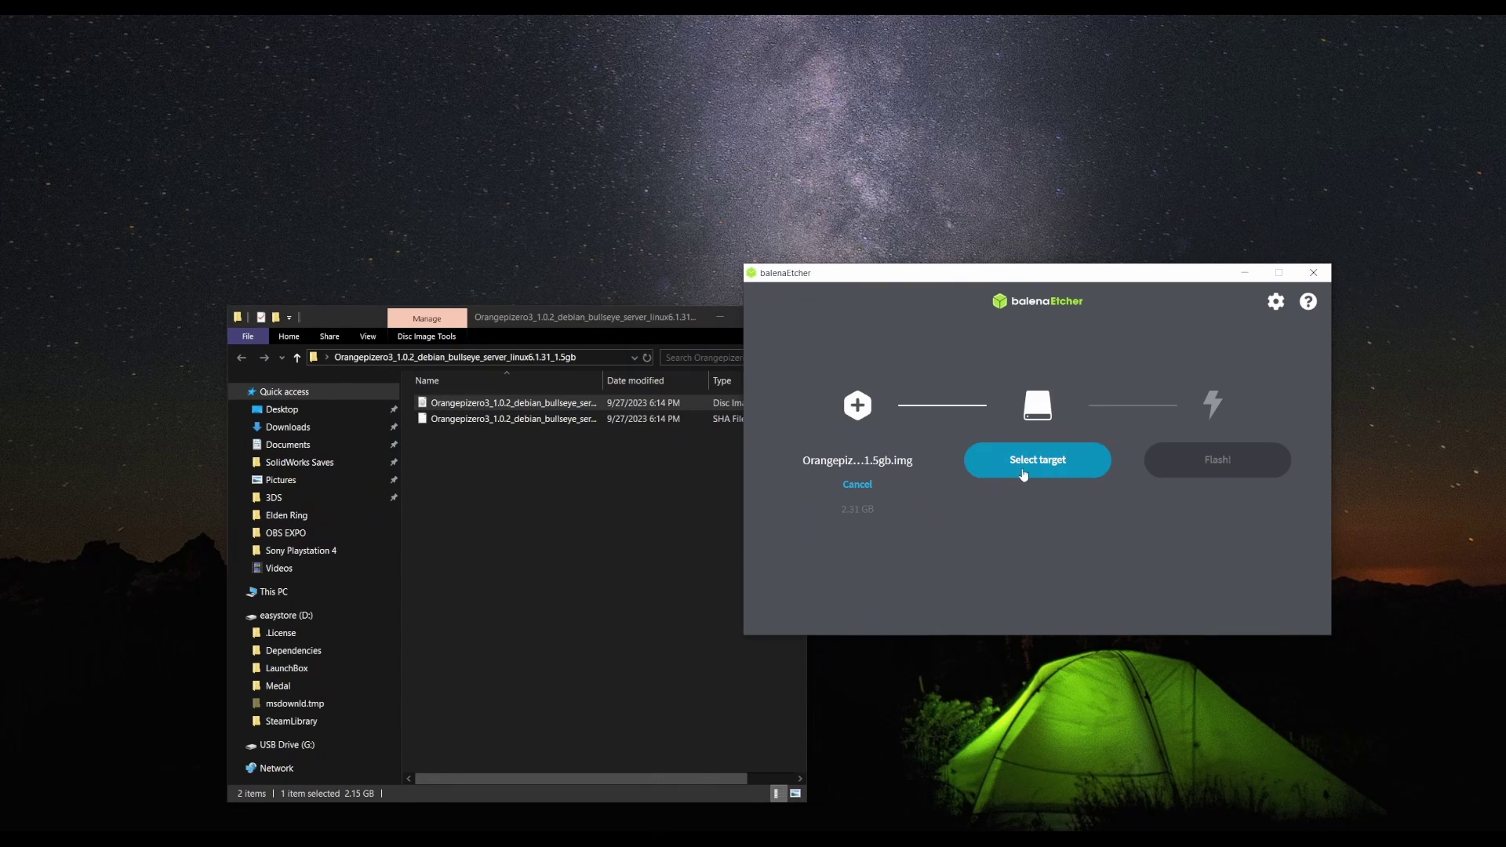
Select the 31 GB Mass Storage Device as the flash target and close the file window.
left_click(1022, 470)
left_click(873, 446)
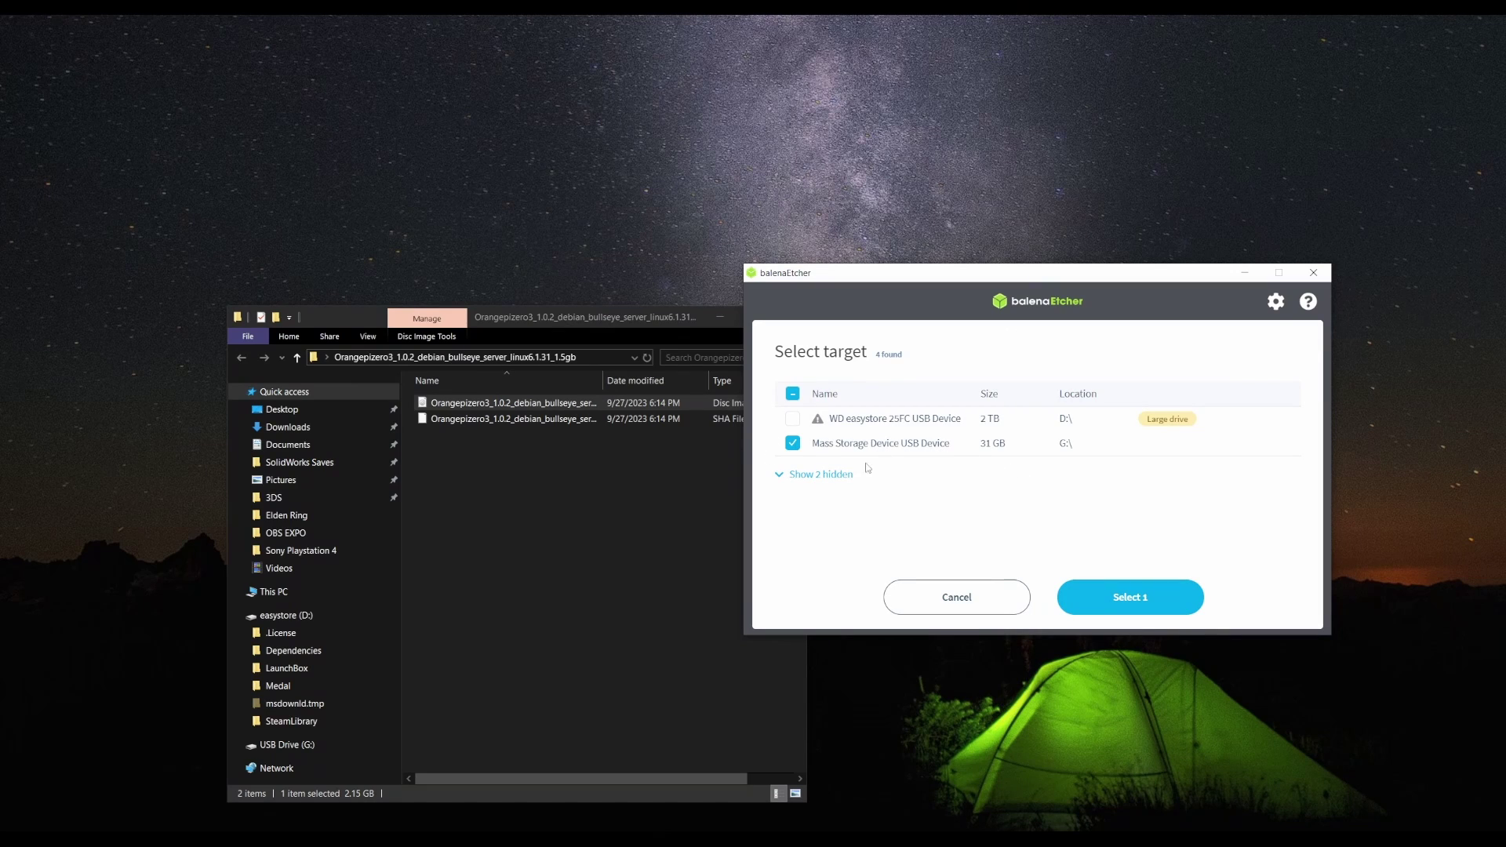
left_click(1130, 602)
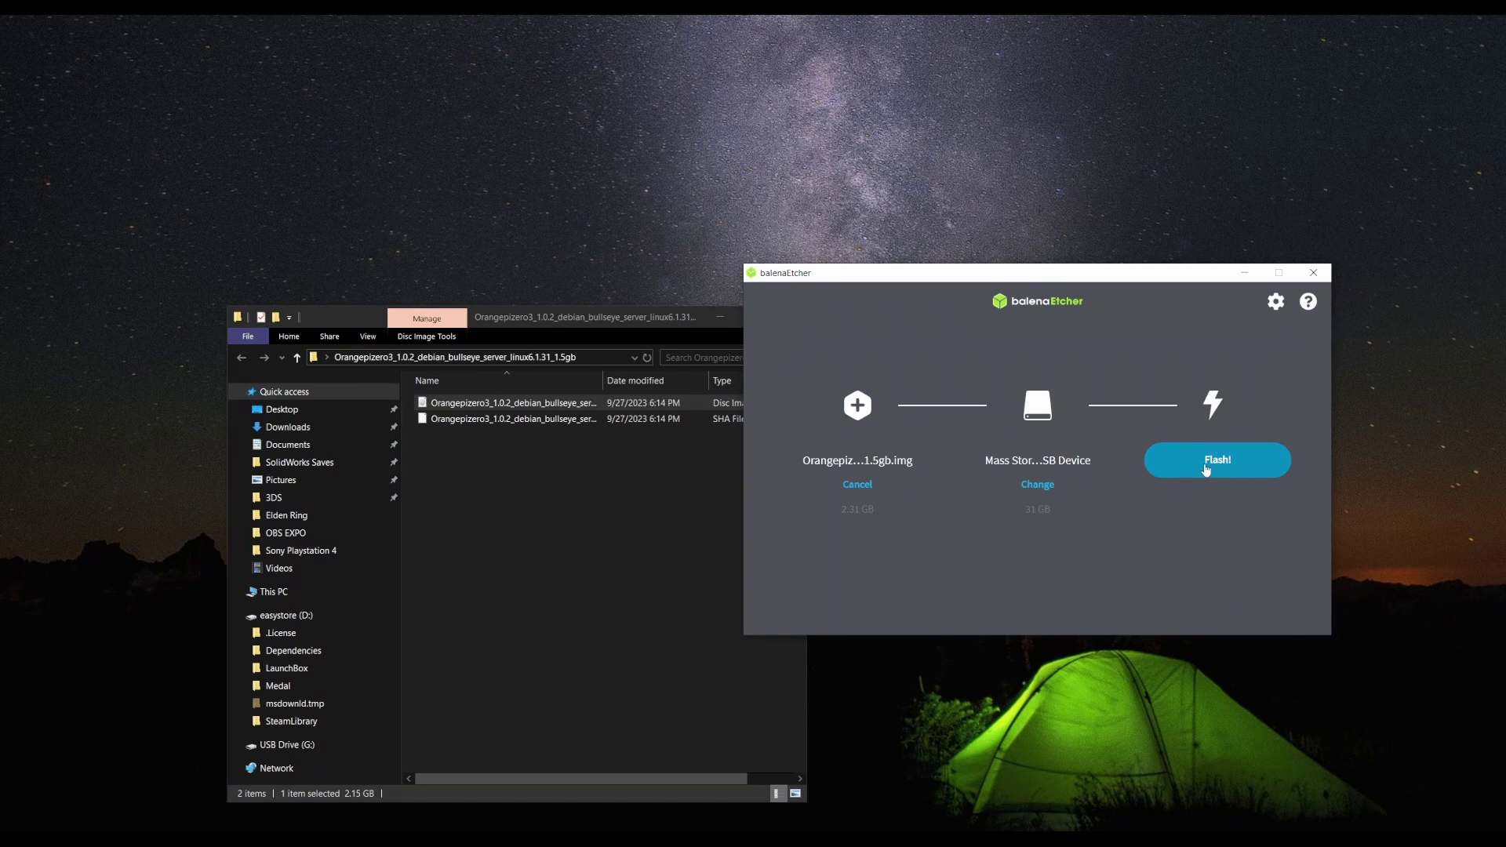
left_click(655, 325)
left_click(790, 317)
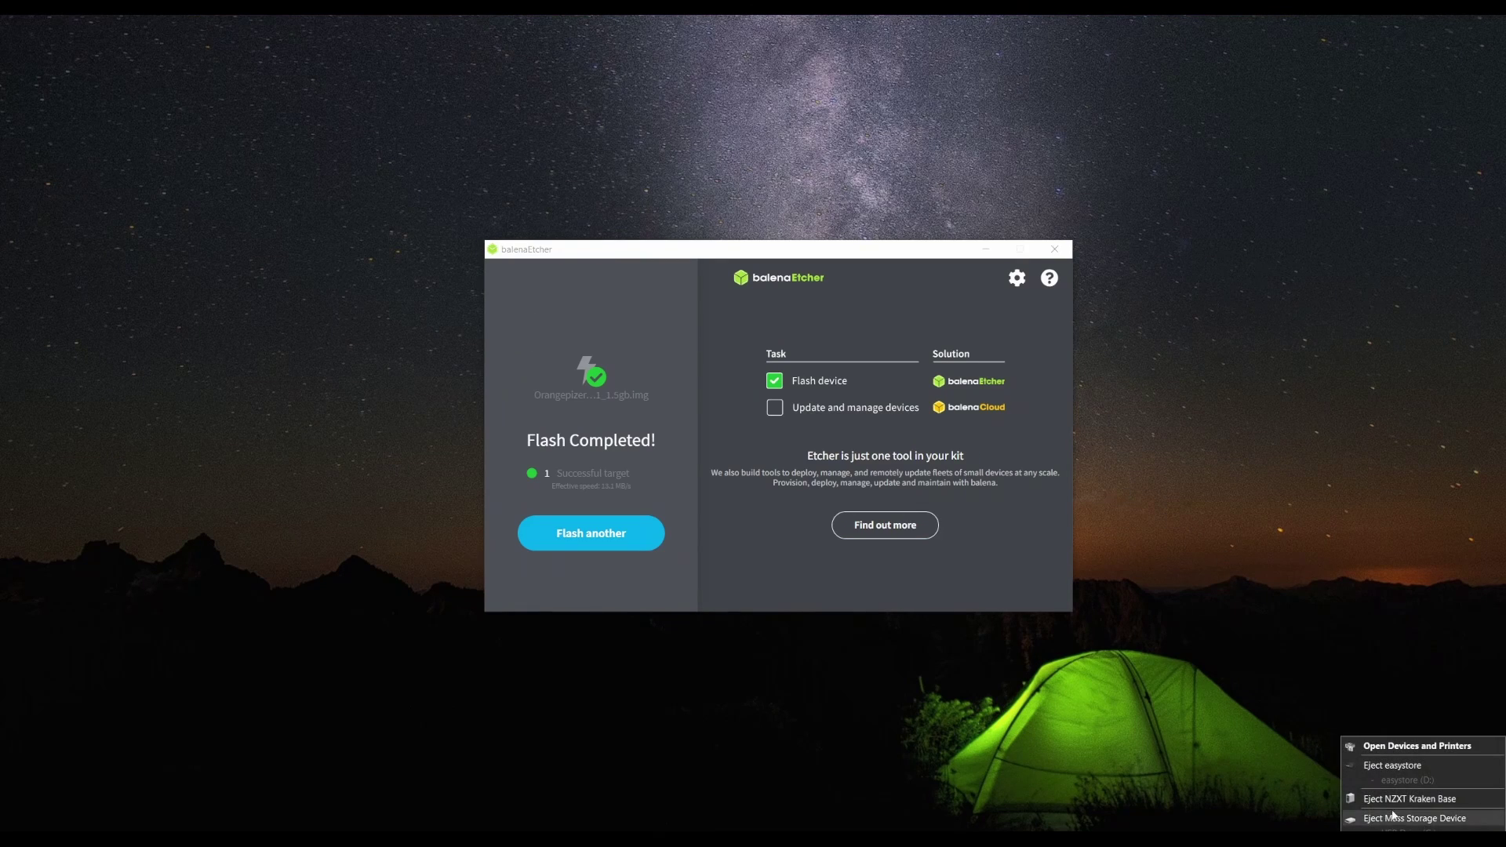
Safely eject the flashed Mass Storage Device and close balenaEtcher with Alt+F4.
left_click(1393, 817)
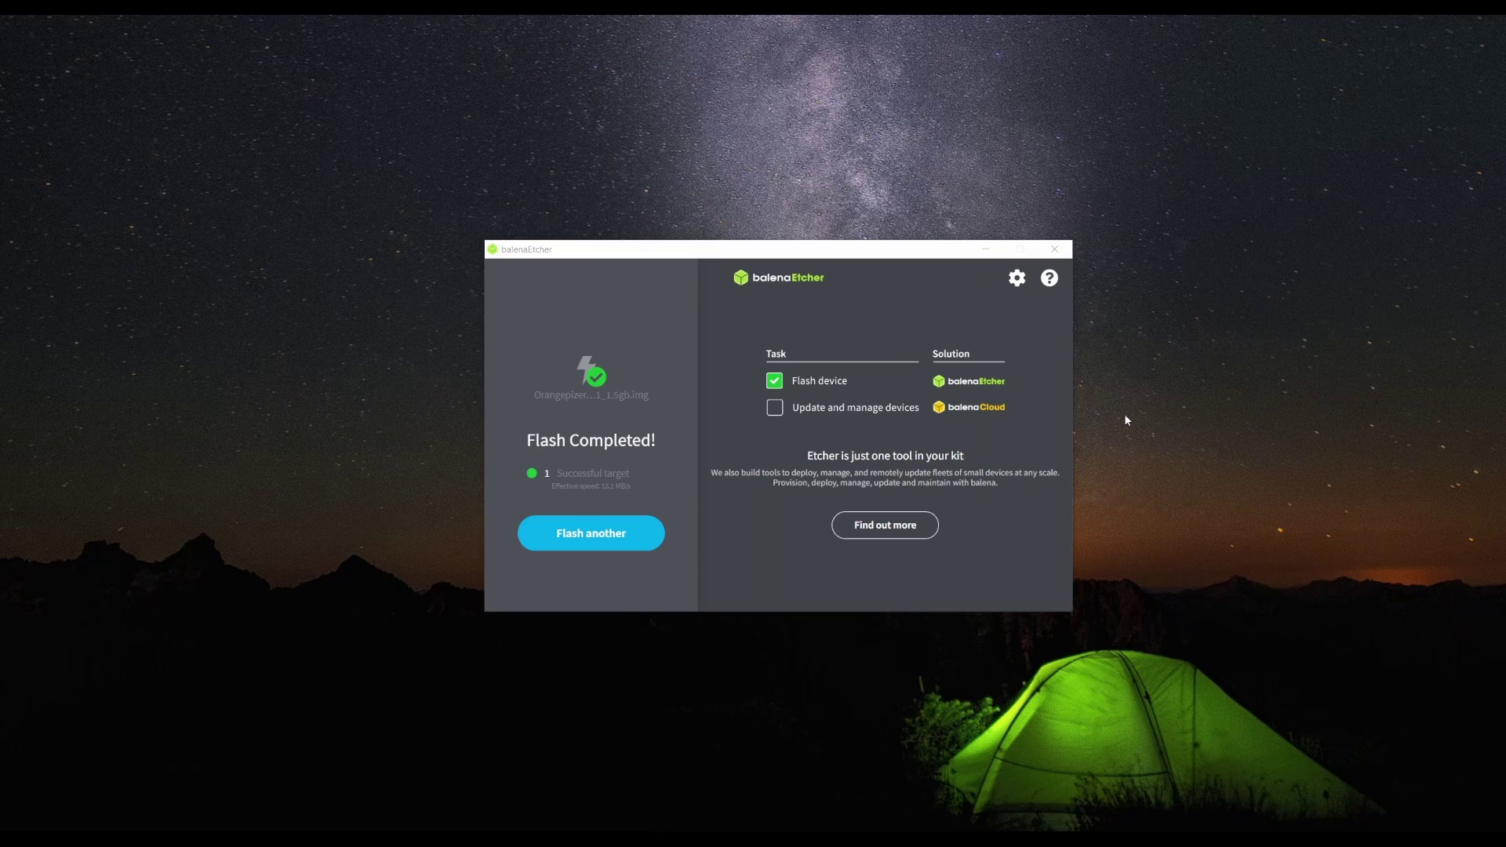
key("alt+F4")
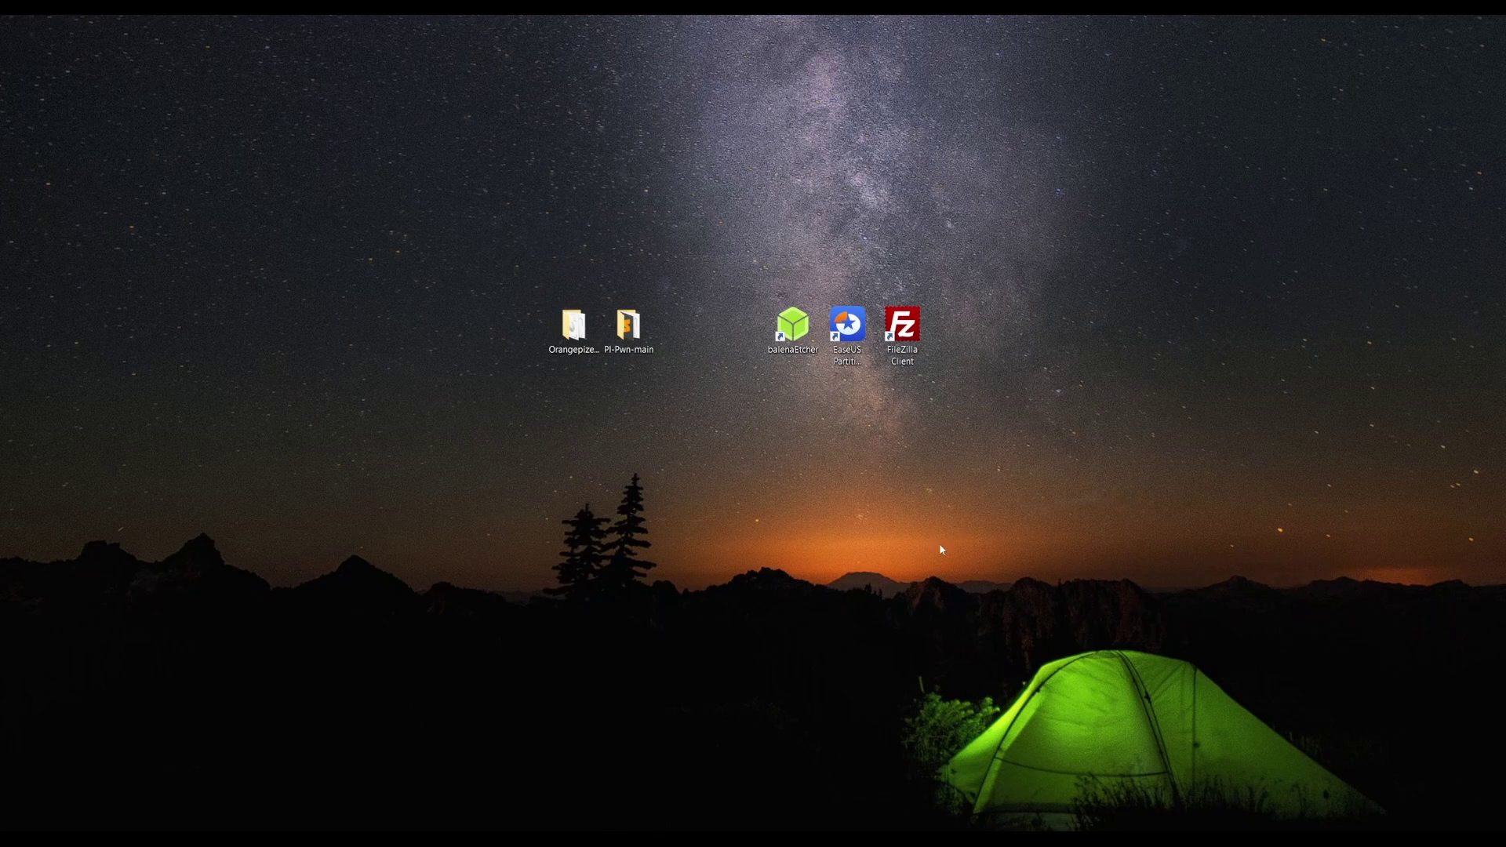
Run ipconfig to find the default gateway 192.168.0.1, then close Command Prompt.
key("alt+Tab")
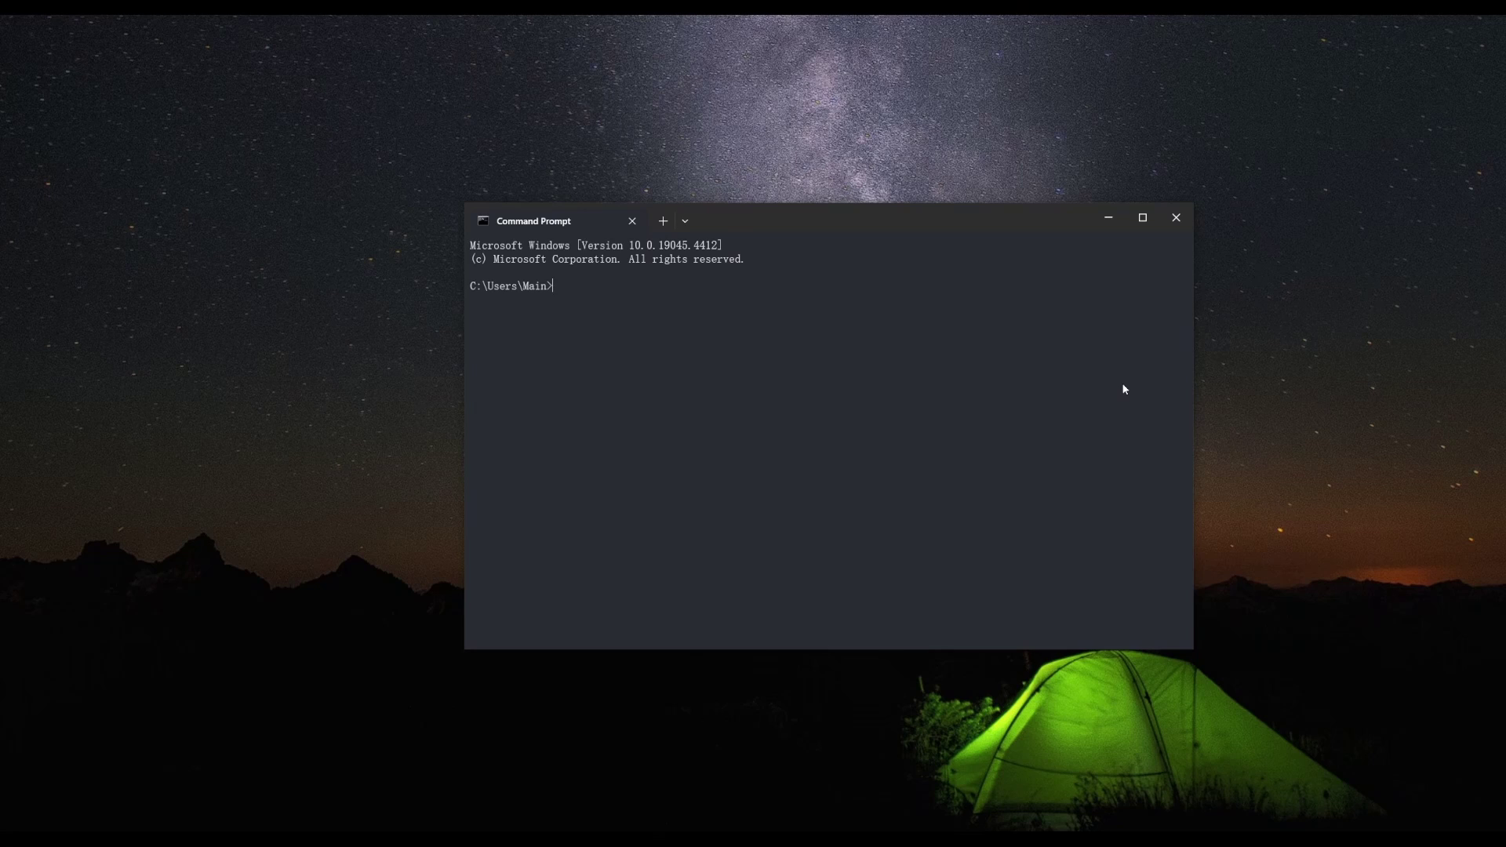
type("ipconfig")
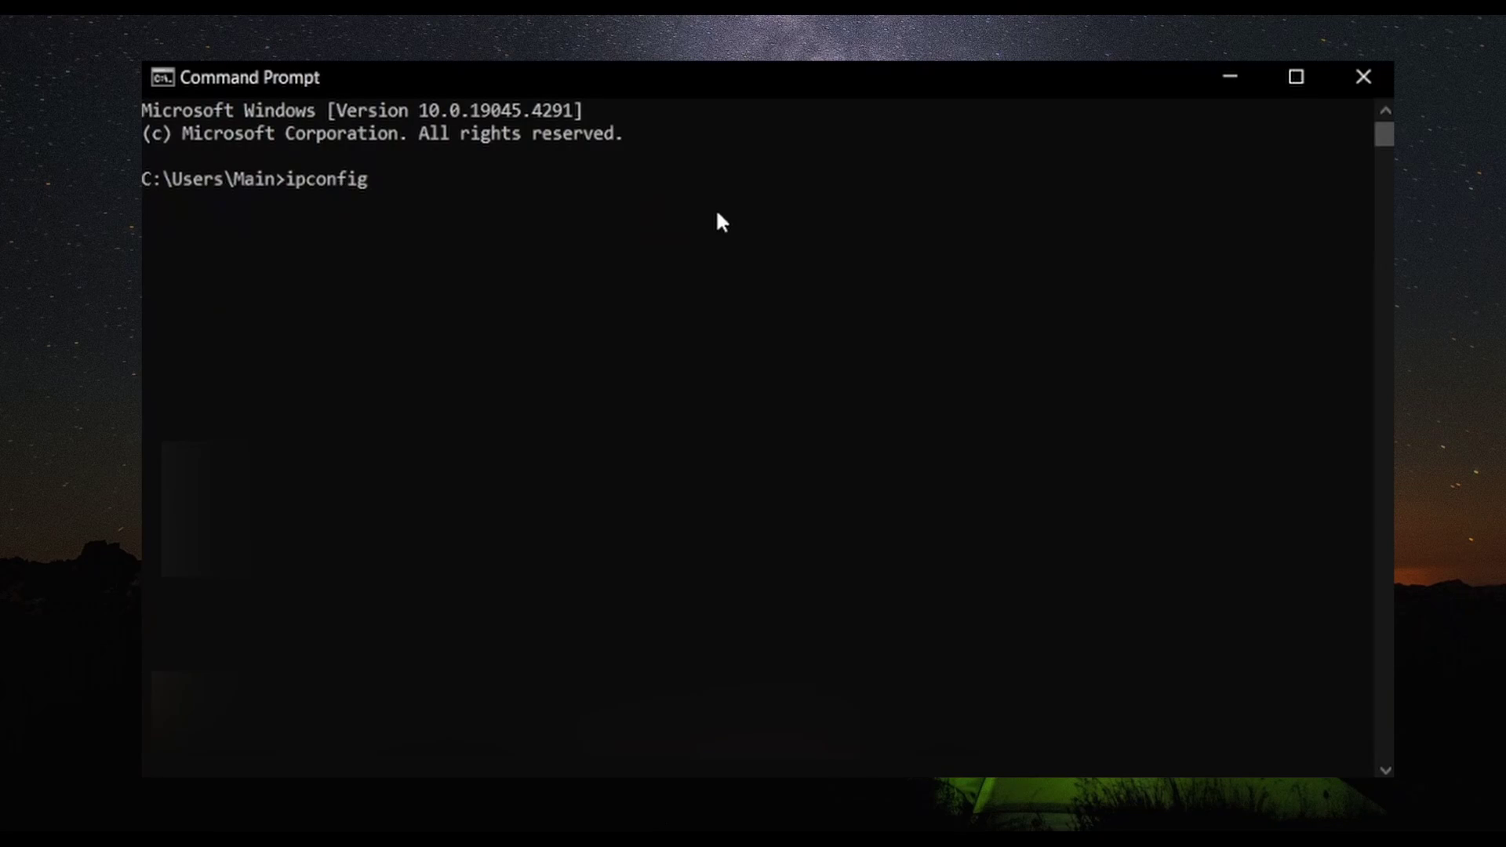
key("Return")
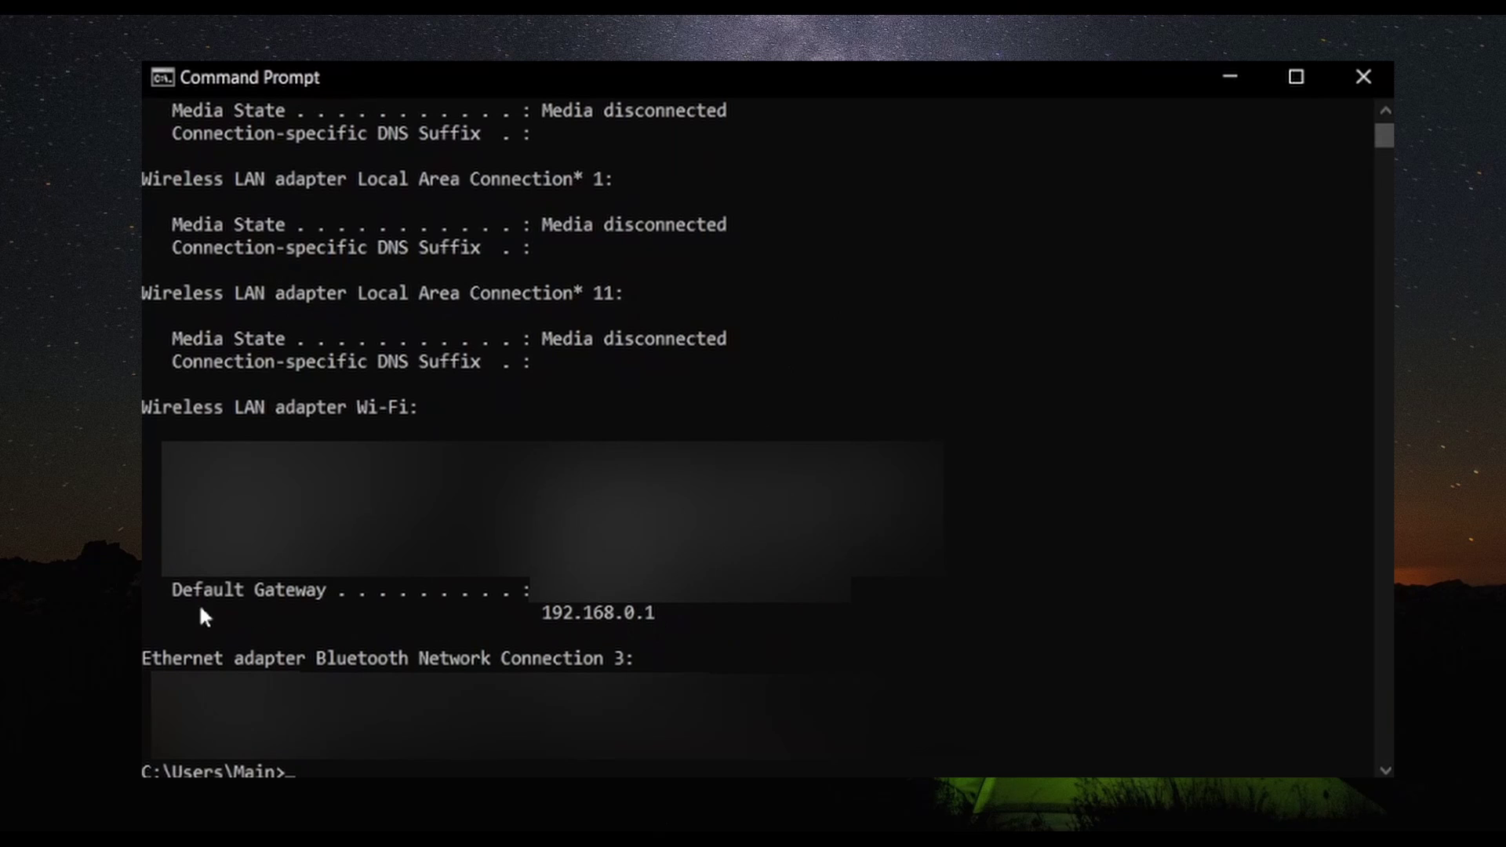
left_click_drag(168, 596, 679, 620)
left_click(672, 616)
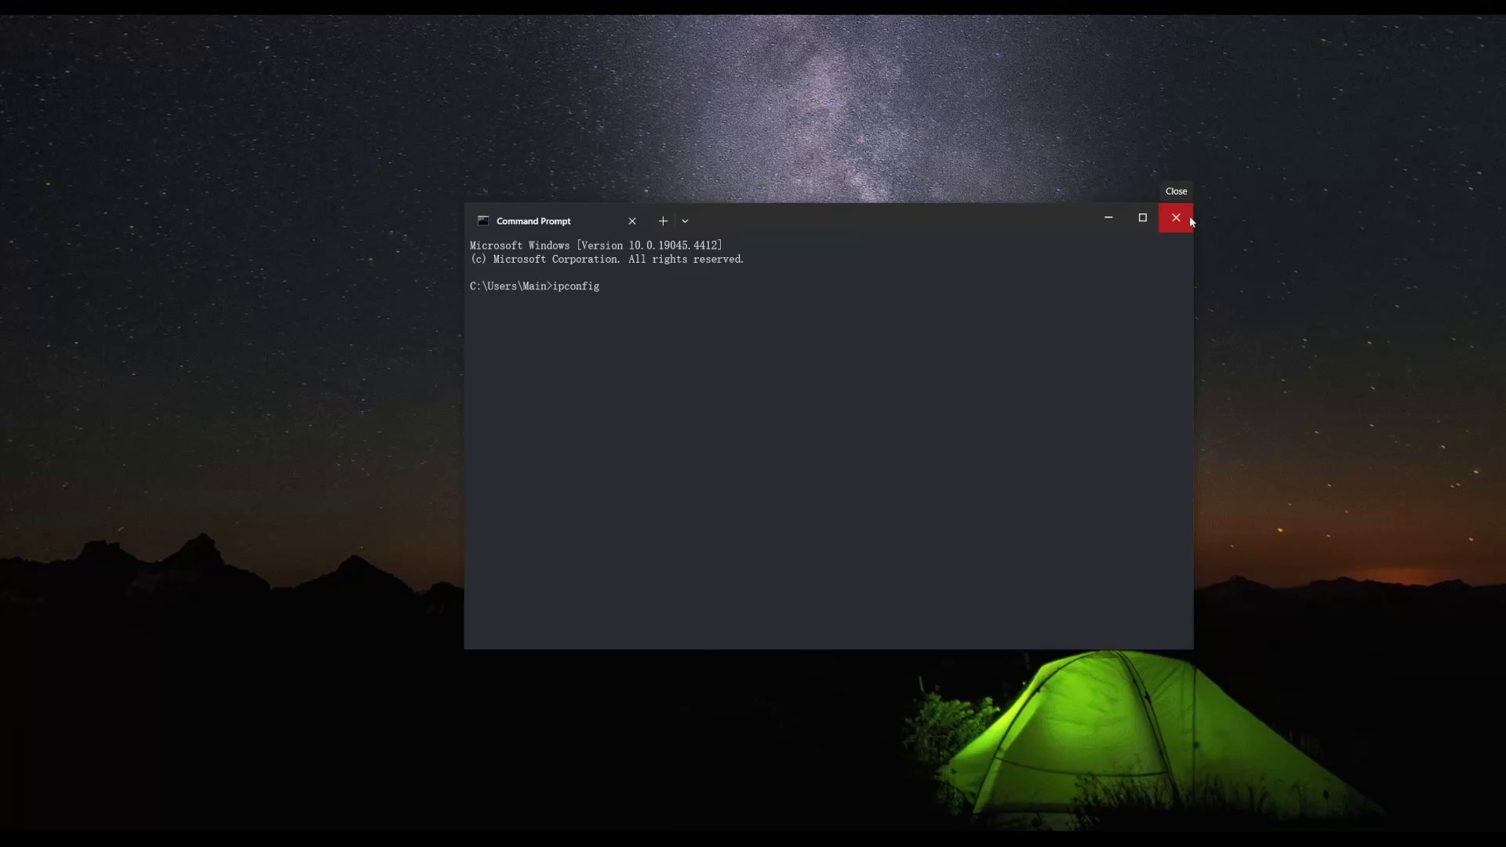
left_click(1174, 219)
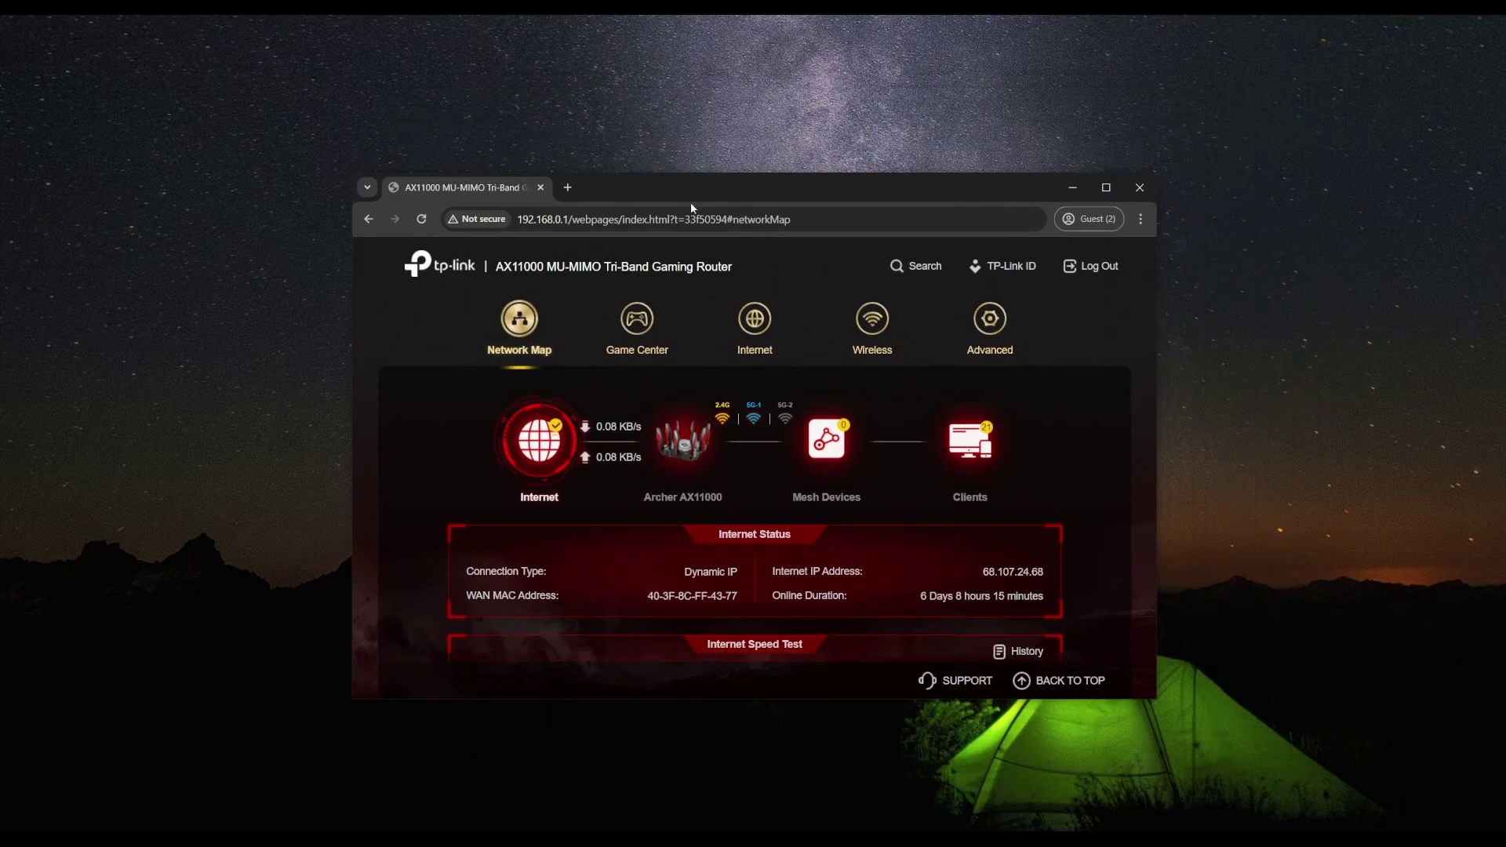
Load the TP-Link router interface at 192.168.0.1 and enlarge the browser window.
left_click_drag(791, 220, 572, 219)
left_click(793, 219)
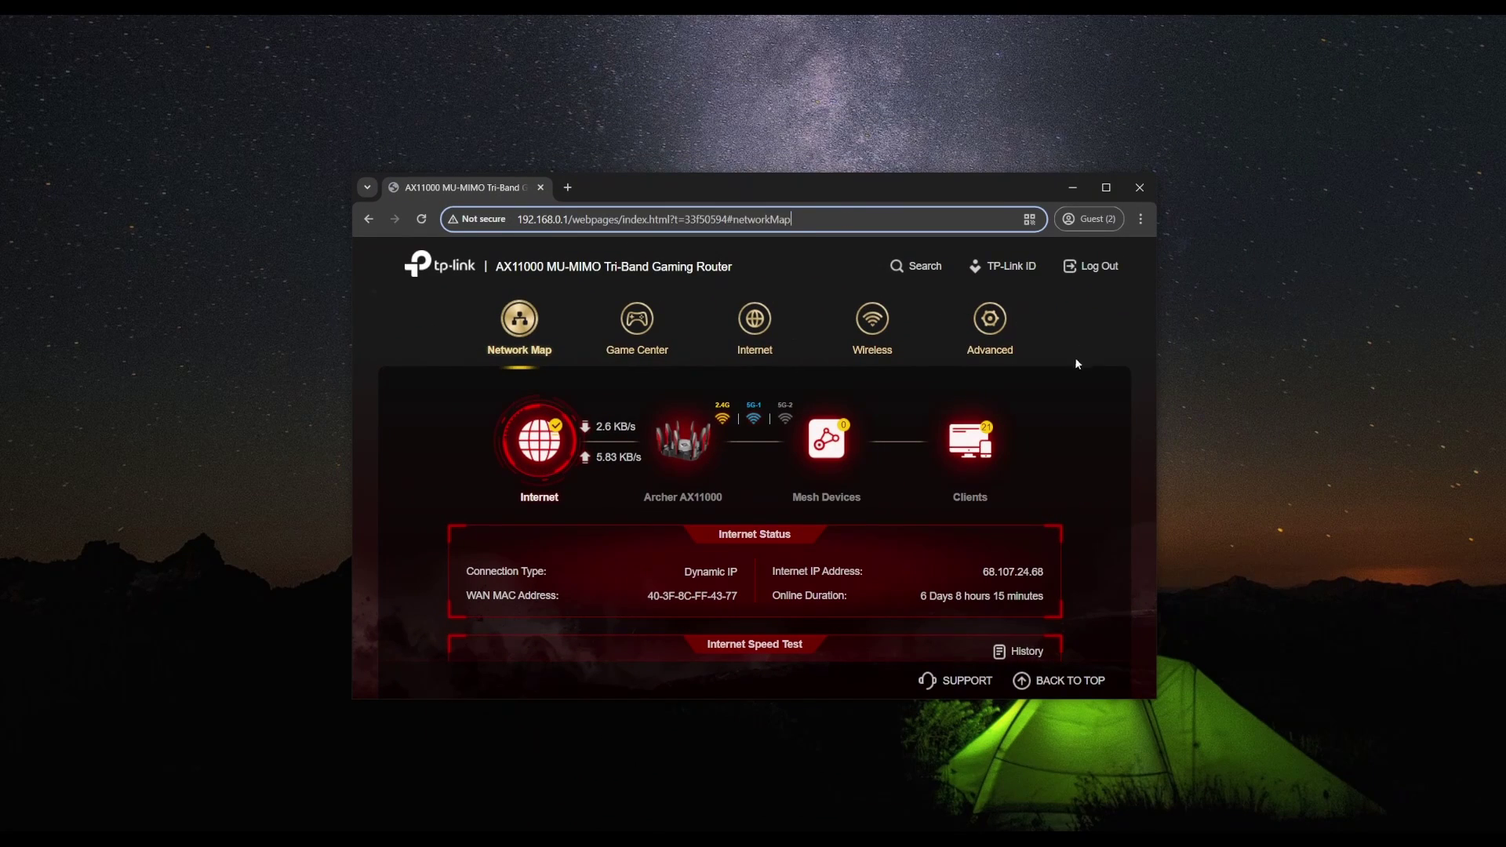
left_click_drag(988, 173, 901, 147)
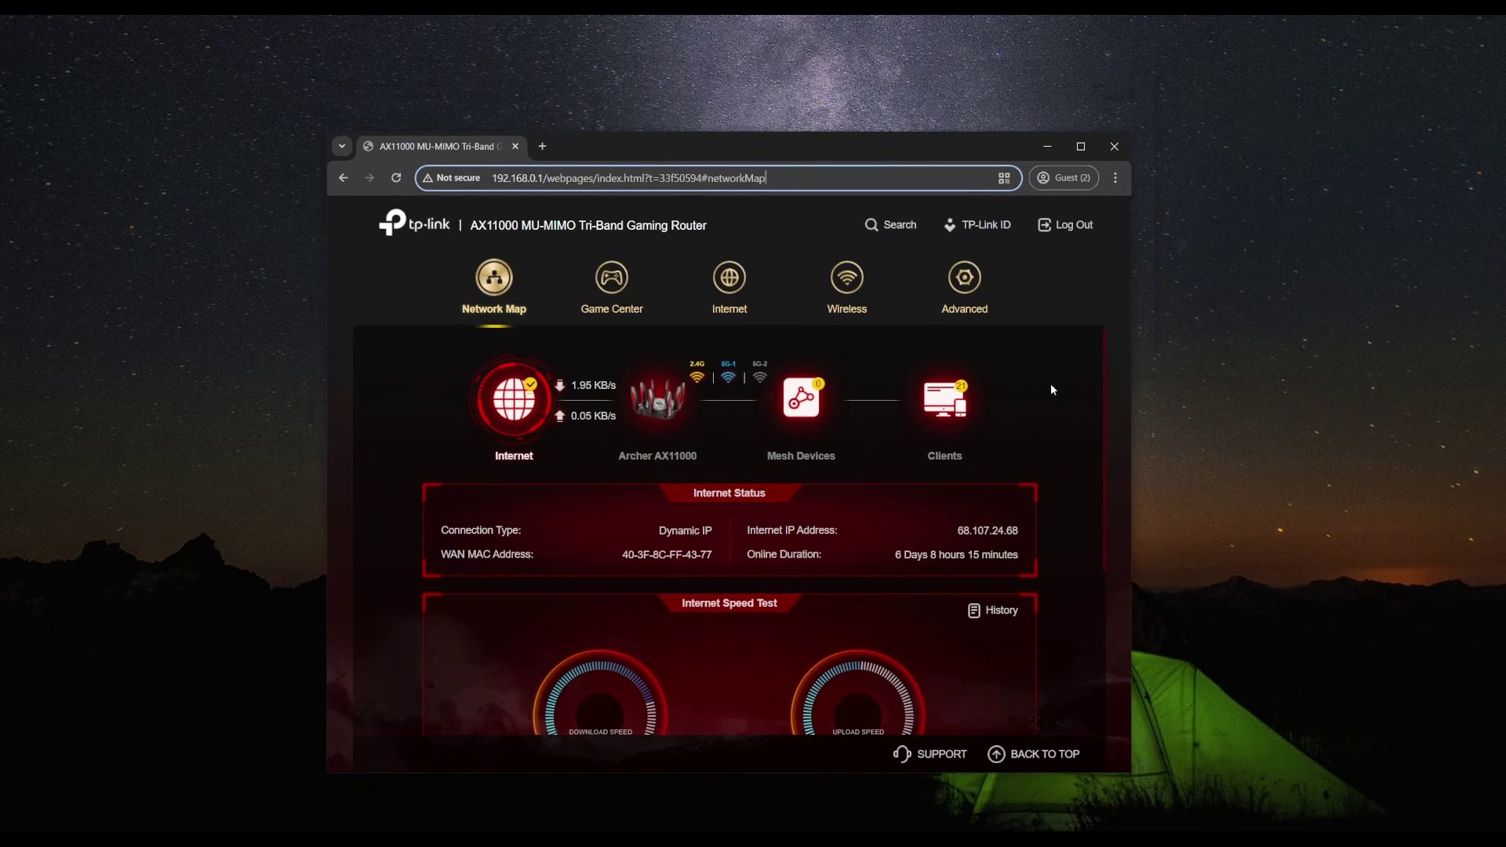
scroll(1048, 387, "down", 1)
scroll(1047, 383, "up", 1)
Show the router's connected clients and mark the device address 192.168.0.166.
left_click(950, 405)
scroll(1018, 387, "down", 5)
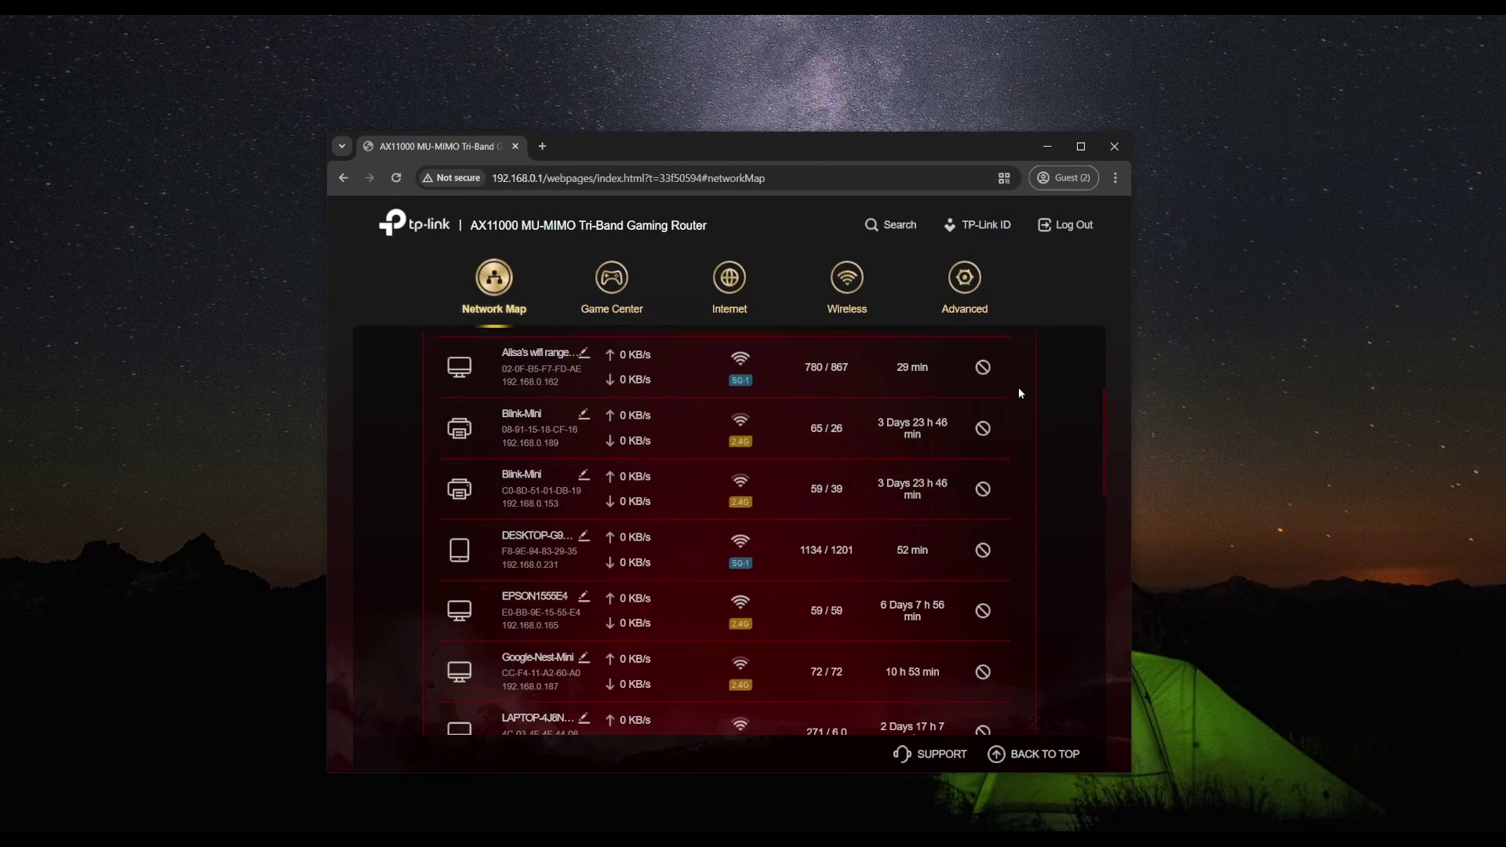
scroll(1018, 388, "up", 3)
scroll(906, 412, "down", 10)
scroll(905, 412, "down", 3)
left_click_drag(564, 581, 499, 582)
key("ctrl+c")
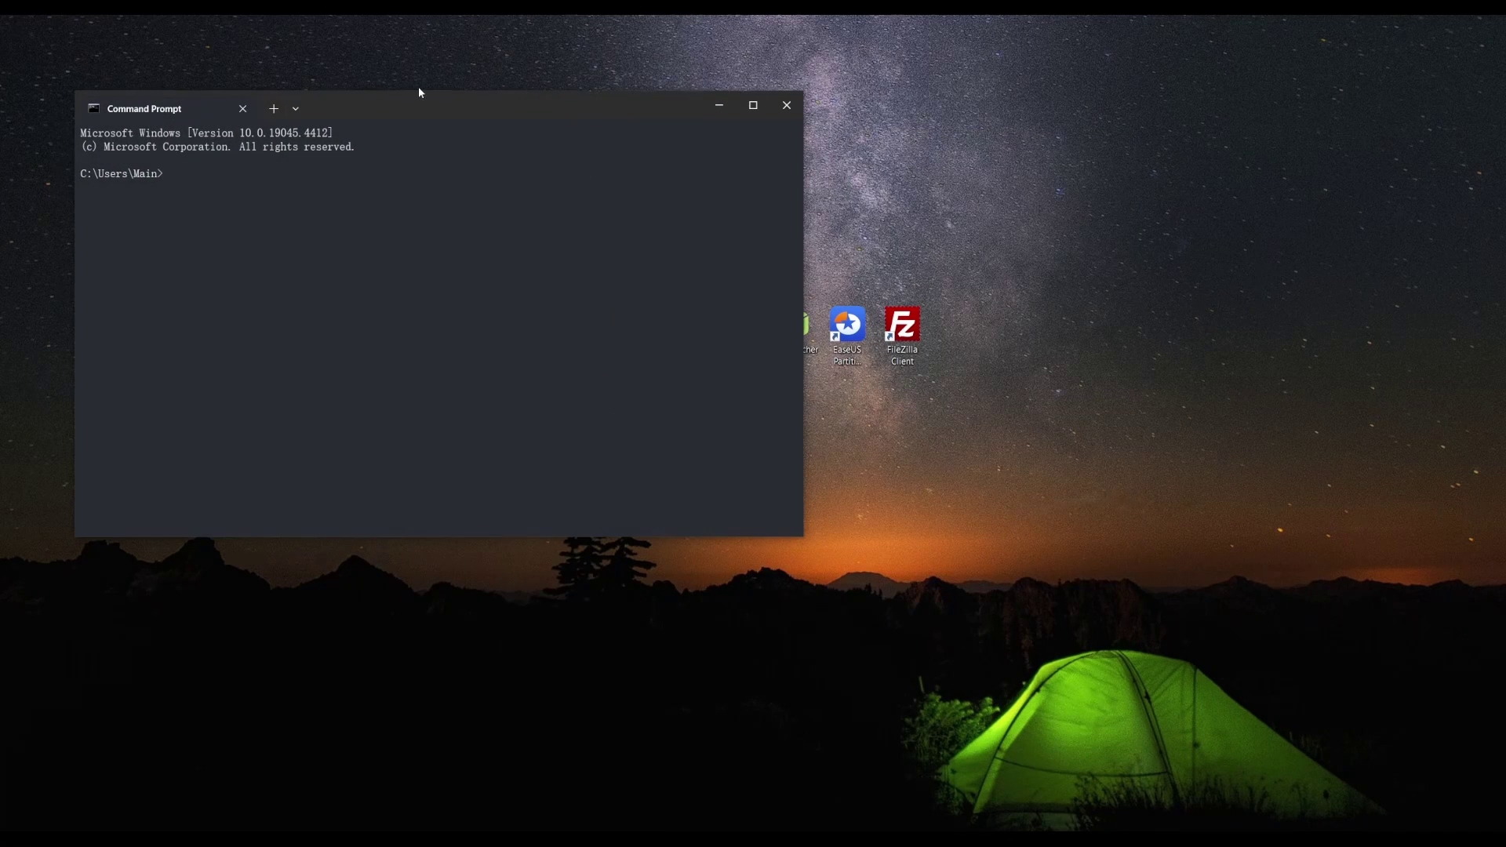
left_click_drag(417, 94, 827, 293)
type("ssh")
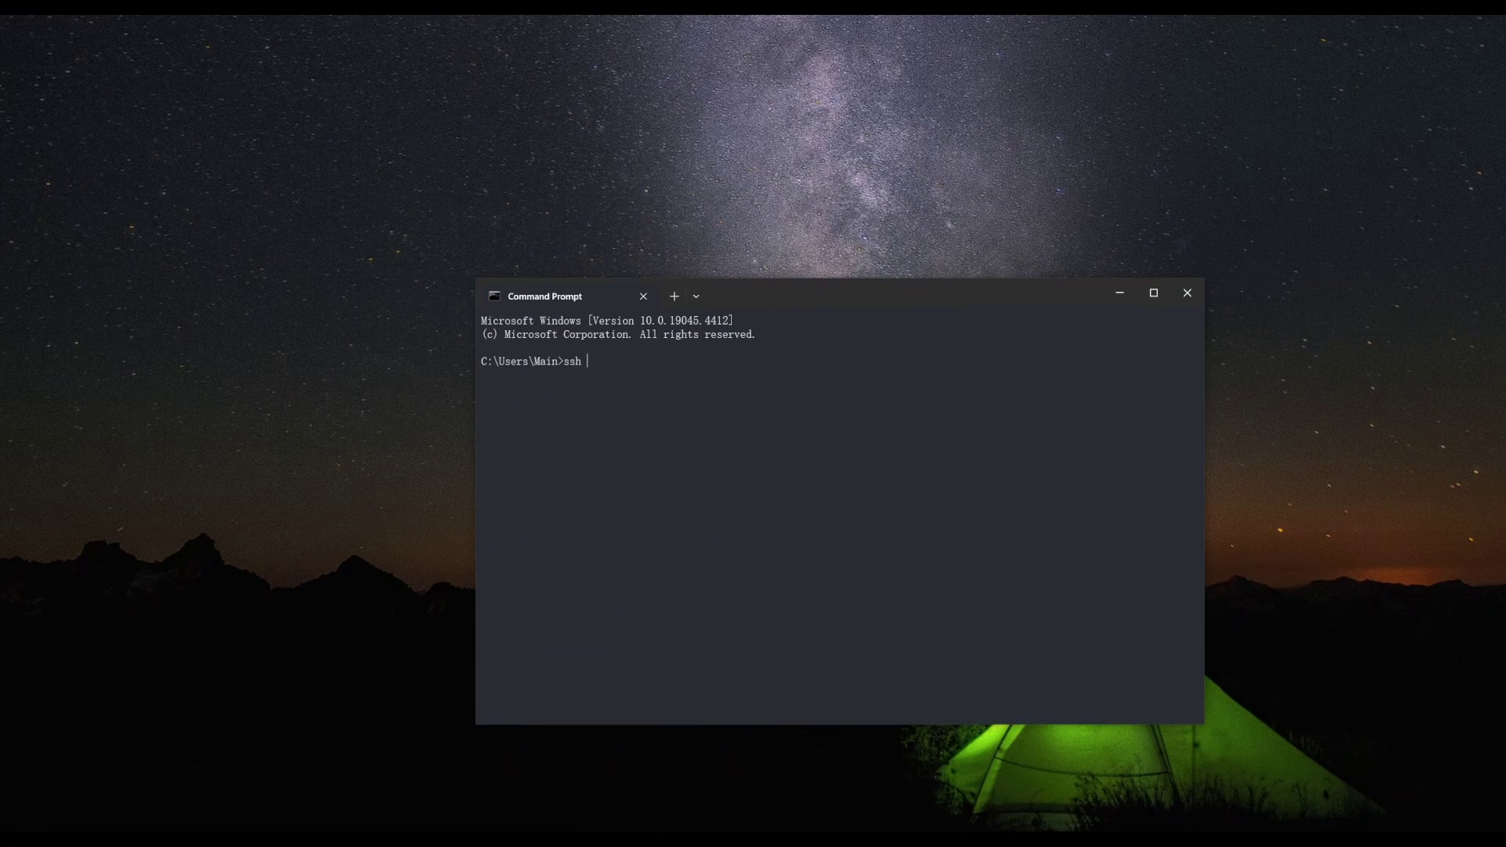
type(" orangepi")
key("ctrl+v")
key("Return")
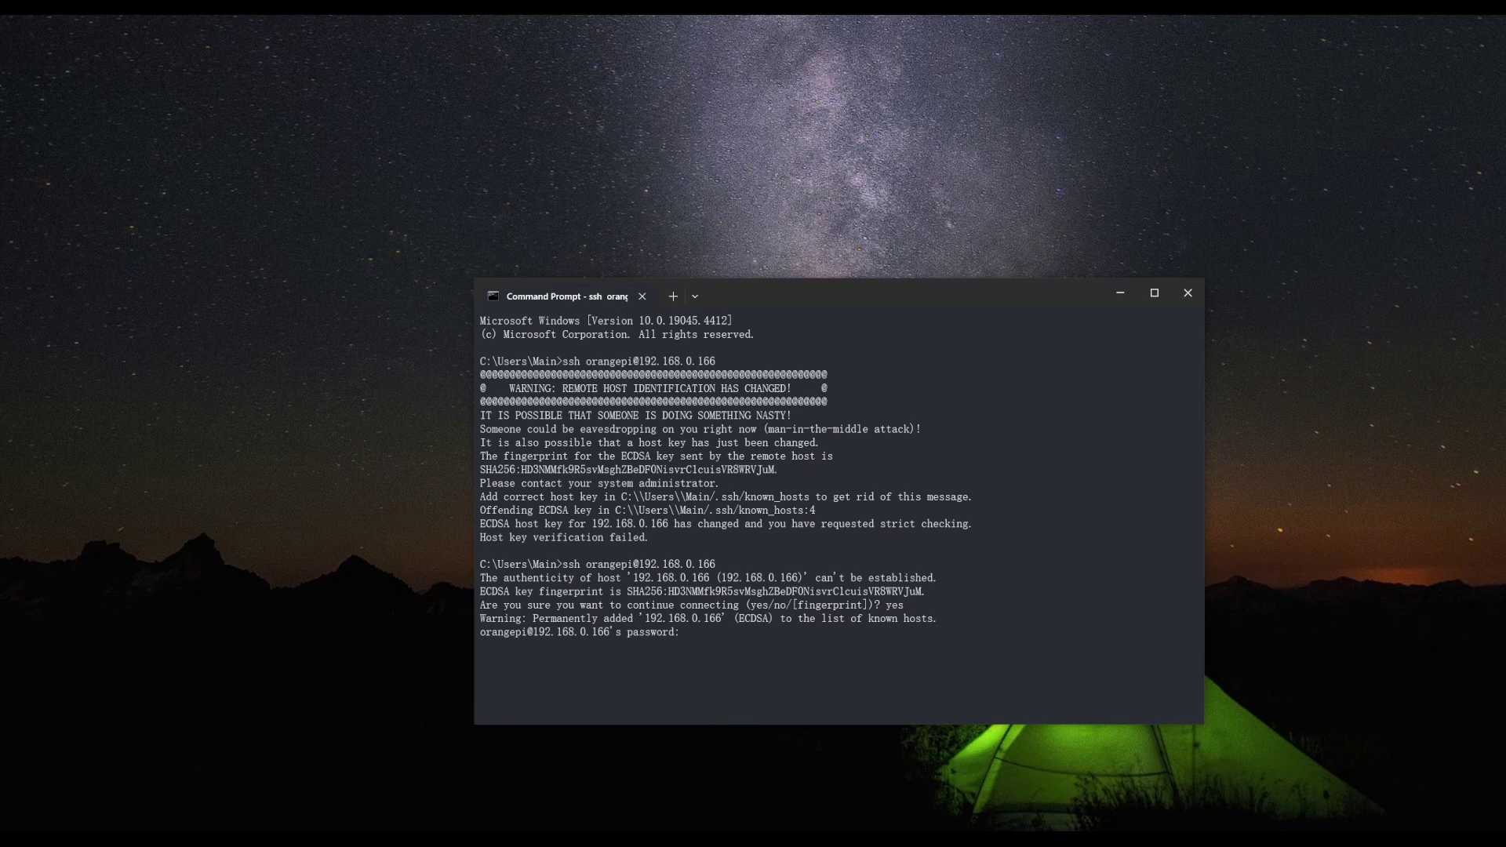
key("Return")
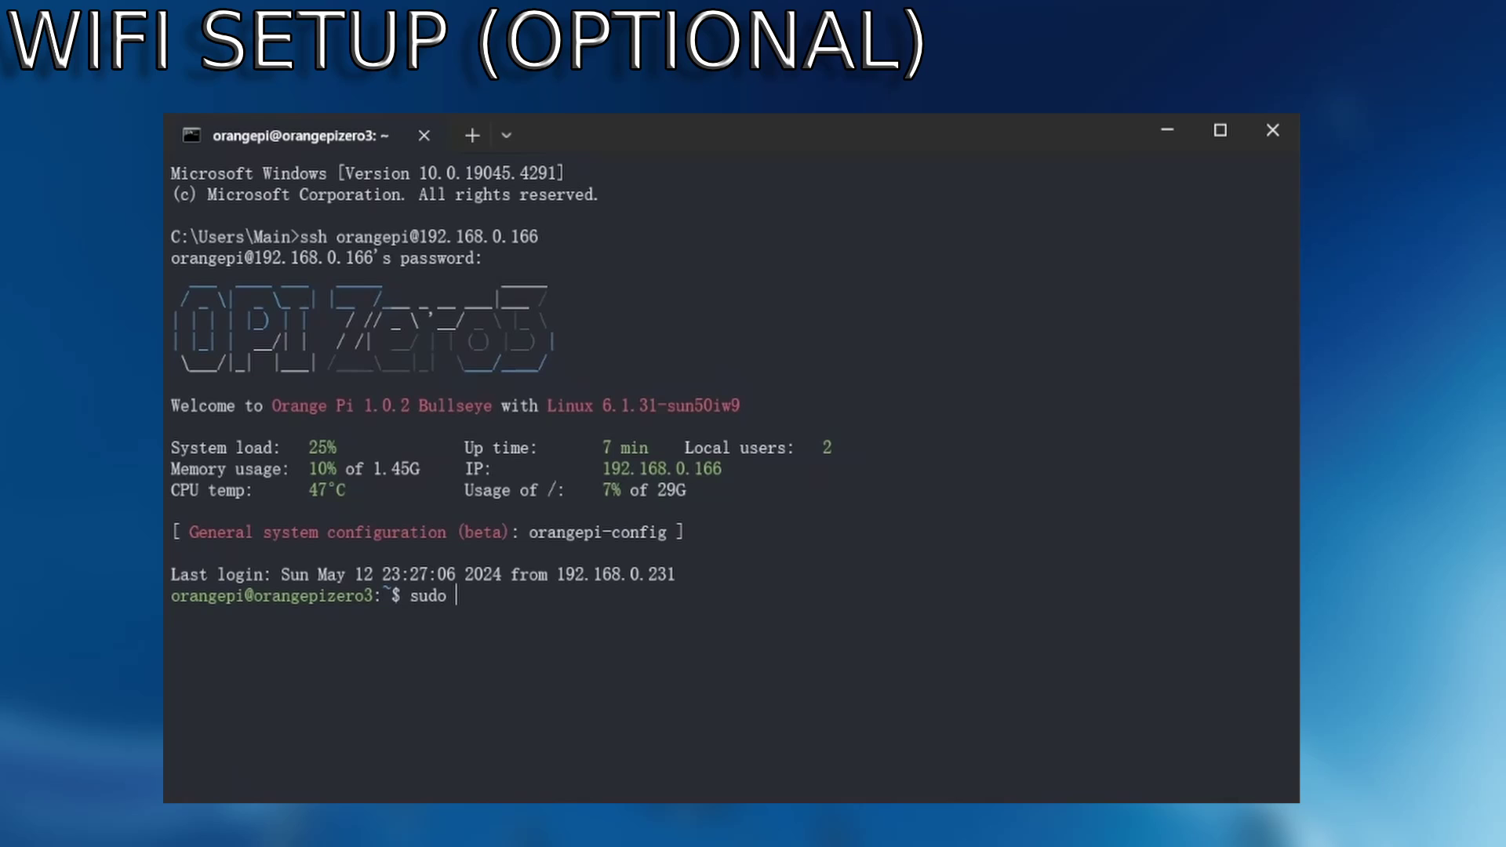
Run sudo apt install network-manager and enter the sudo password.
type("apt install netw")
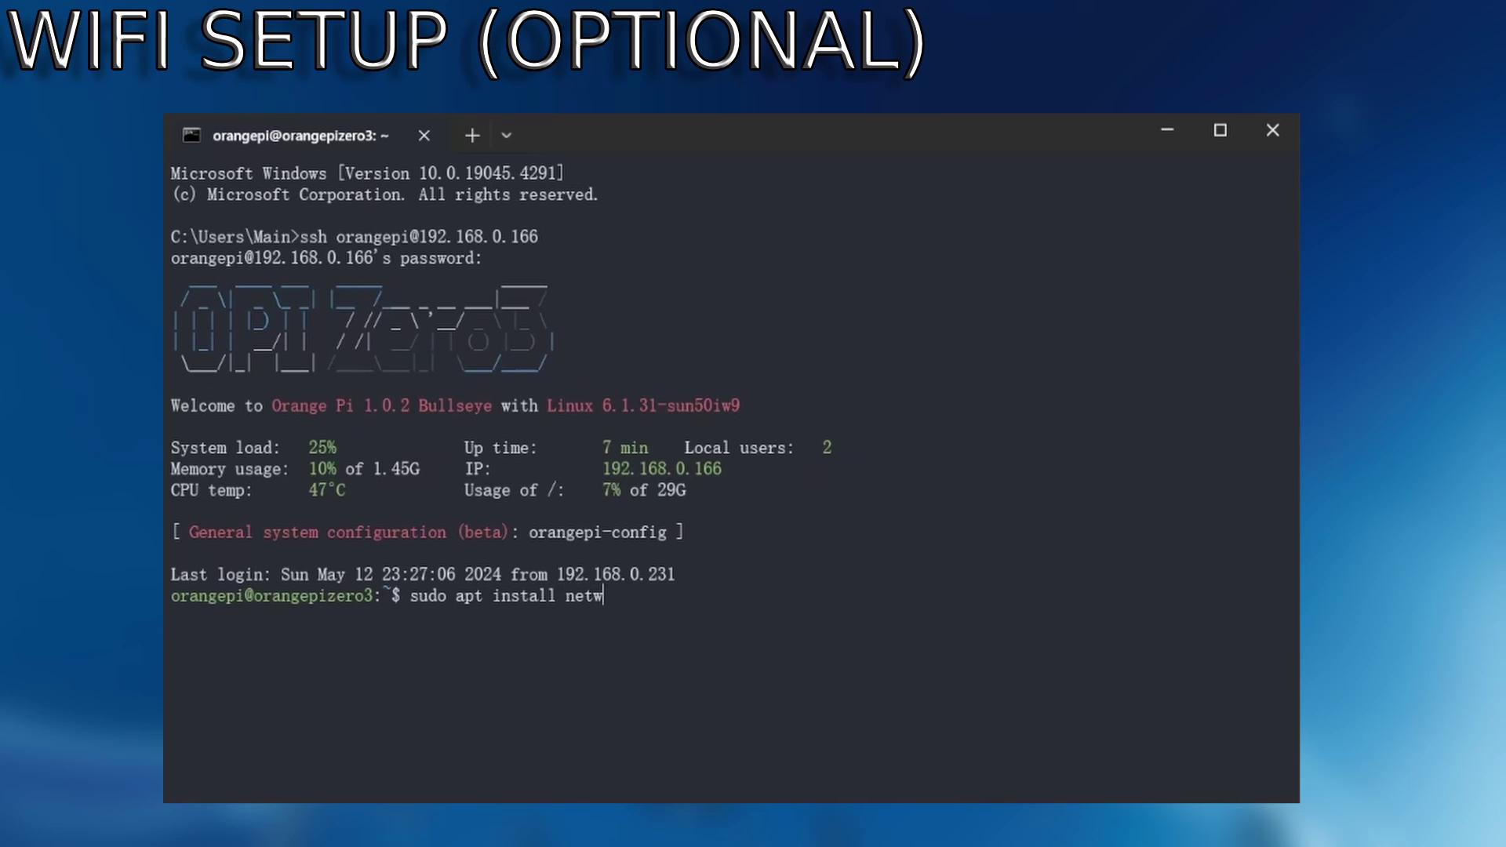
type("ork-manager")
key("Return")
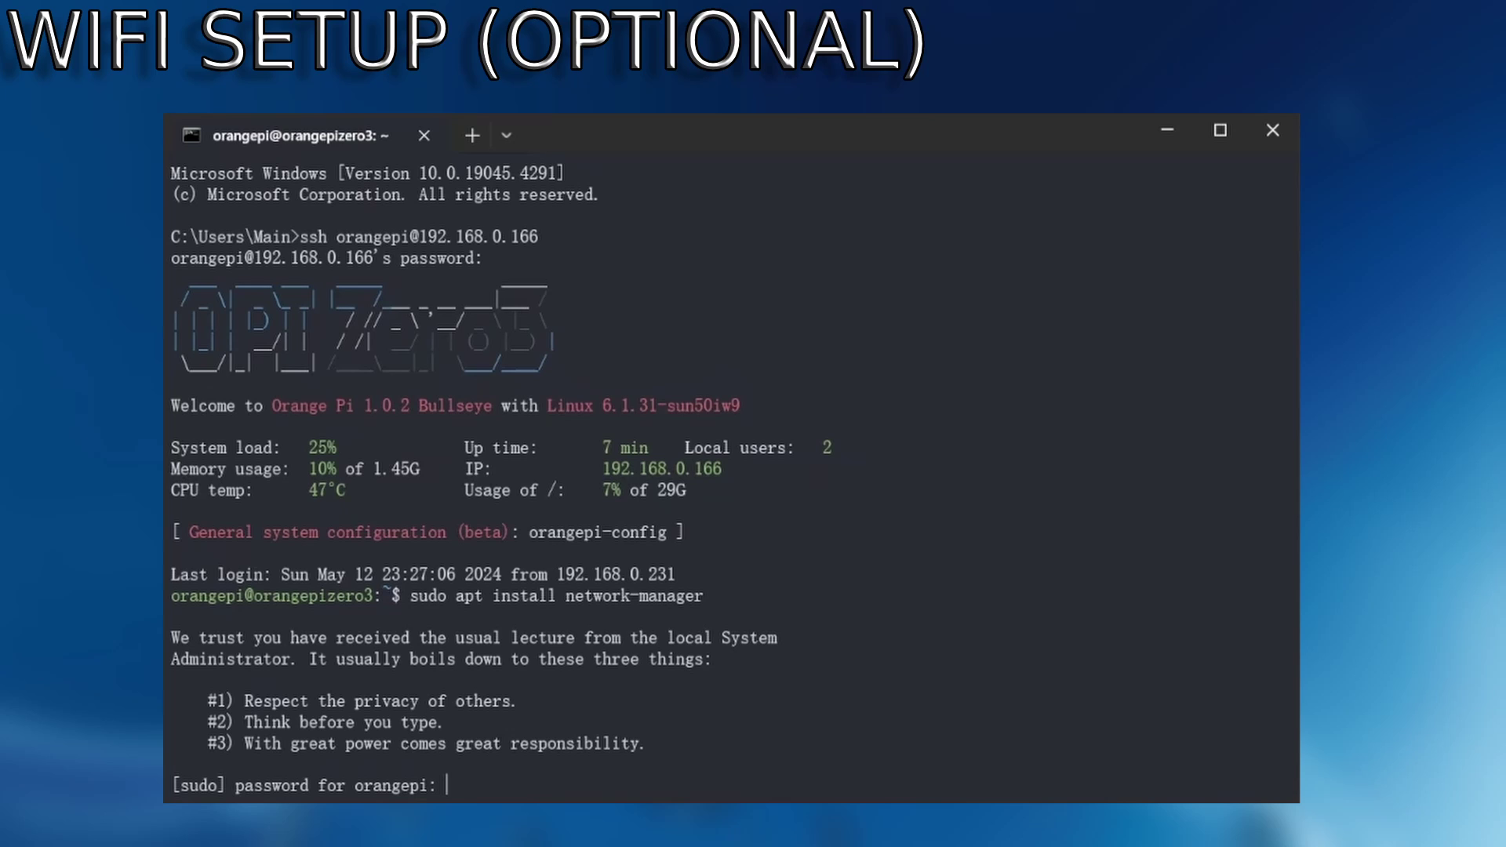
key("Return")
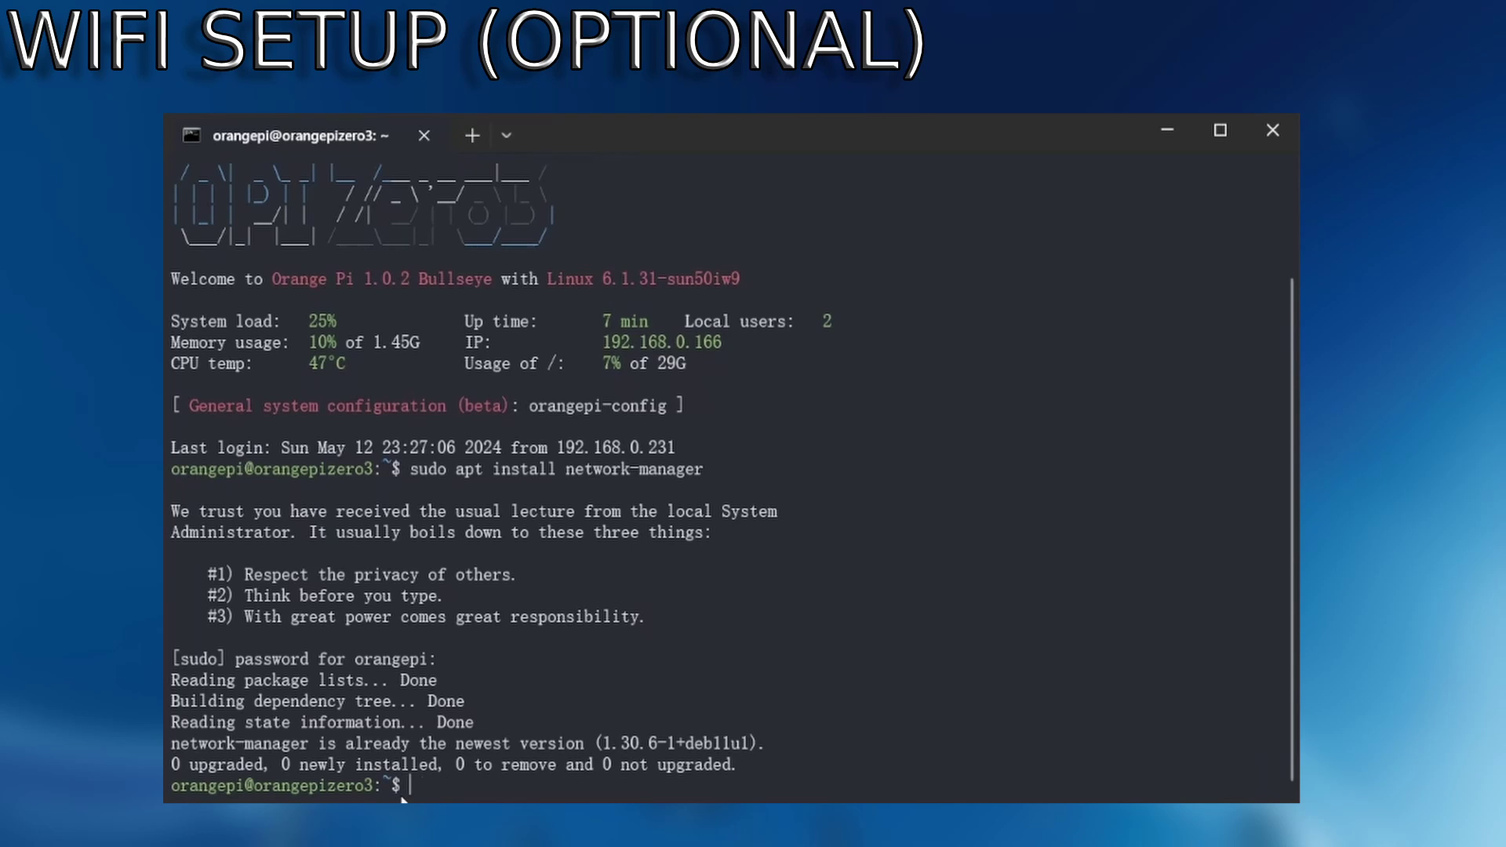
List network devices with nmcli d, showing wlan0 as disconnected.
type("nmcli d")
key("Return")
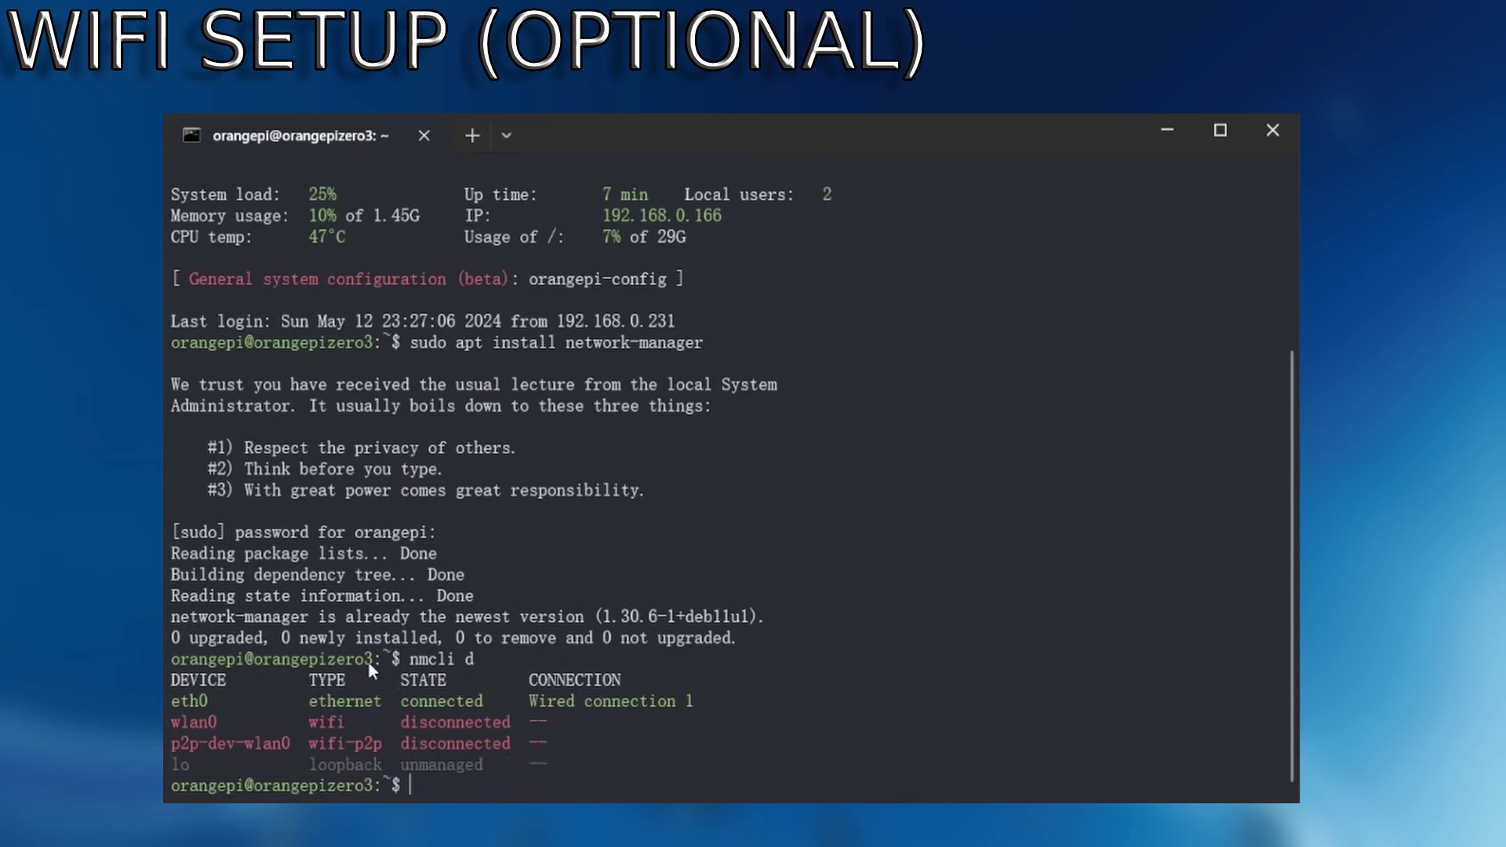
mouse_move(293, 745)
left_mouse_down()
mouse_move(228, 750)
mouse_move(317, 746)
left_mouse_up()
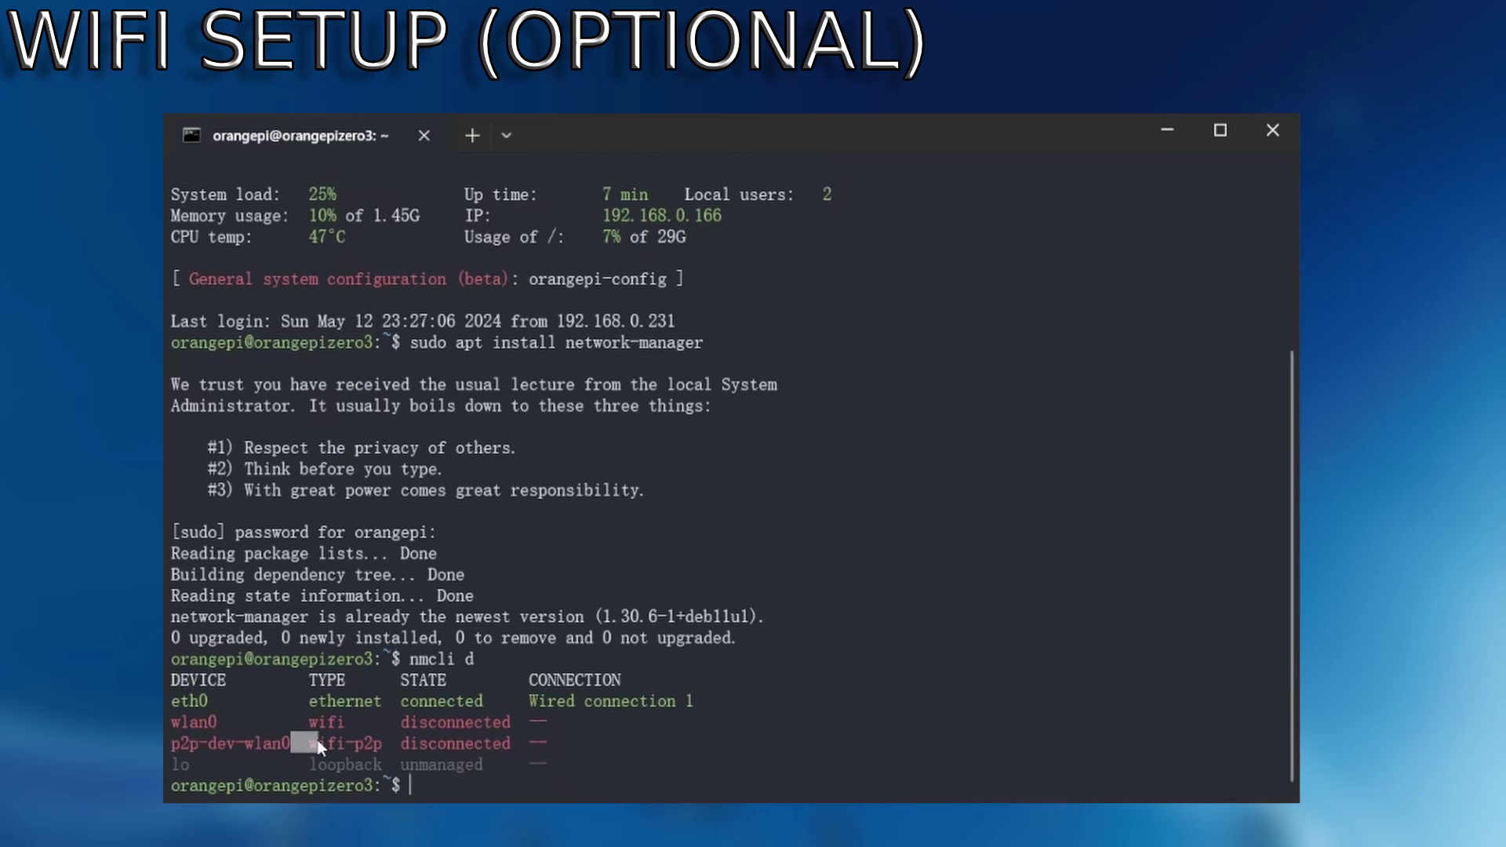
left_click(415, 785)
Scan and list nearby Wi-Fi networks with nmcli d wifi list.
key("Up")
type("wifi")
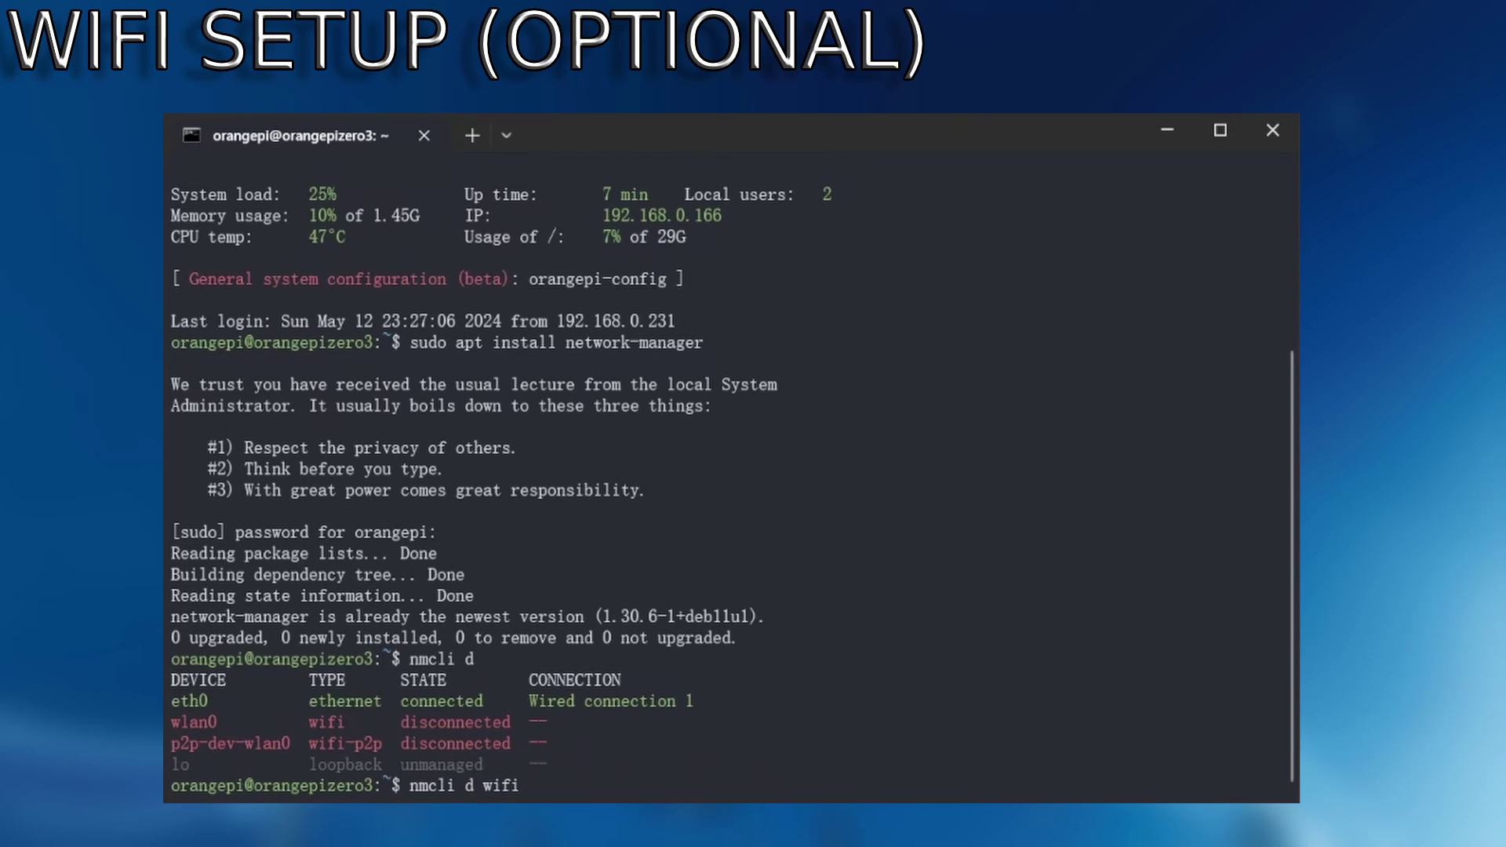
type(" list")
key("Return")
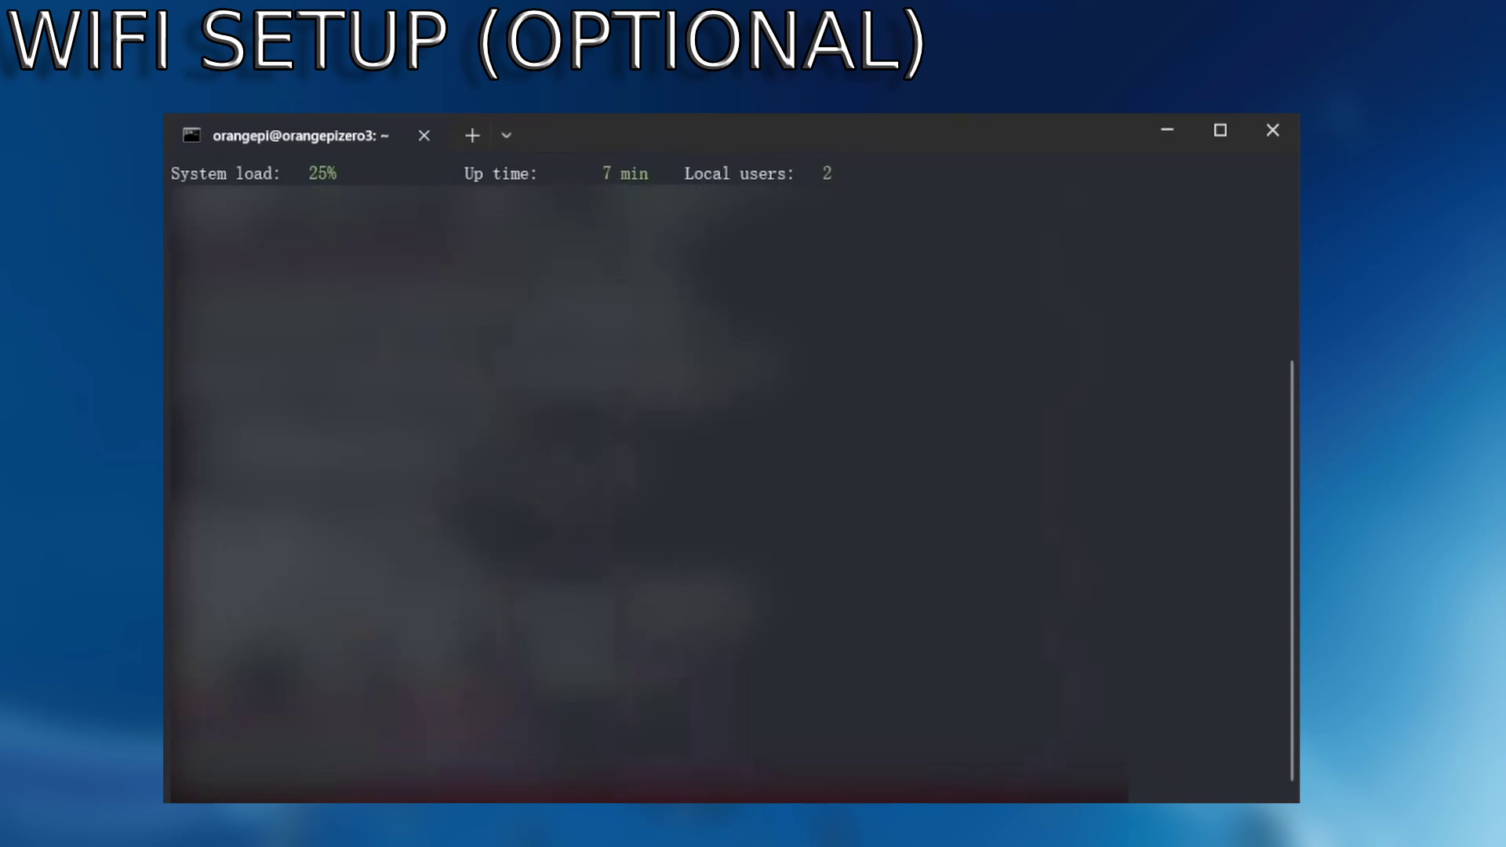
scroll(729, 471, "up", 12)
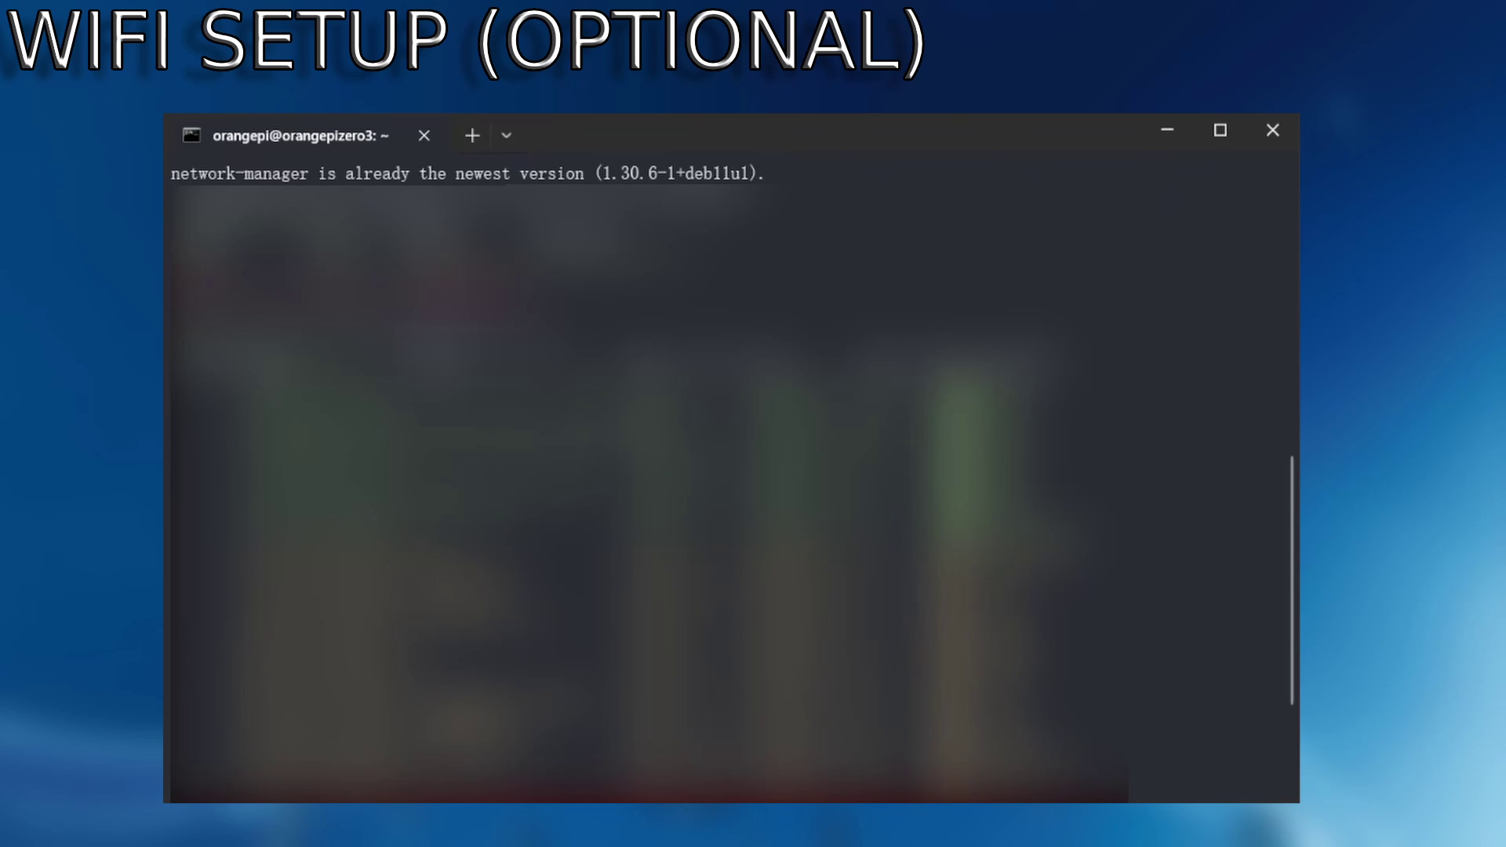
scroll(730, 471, "down", 10)
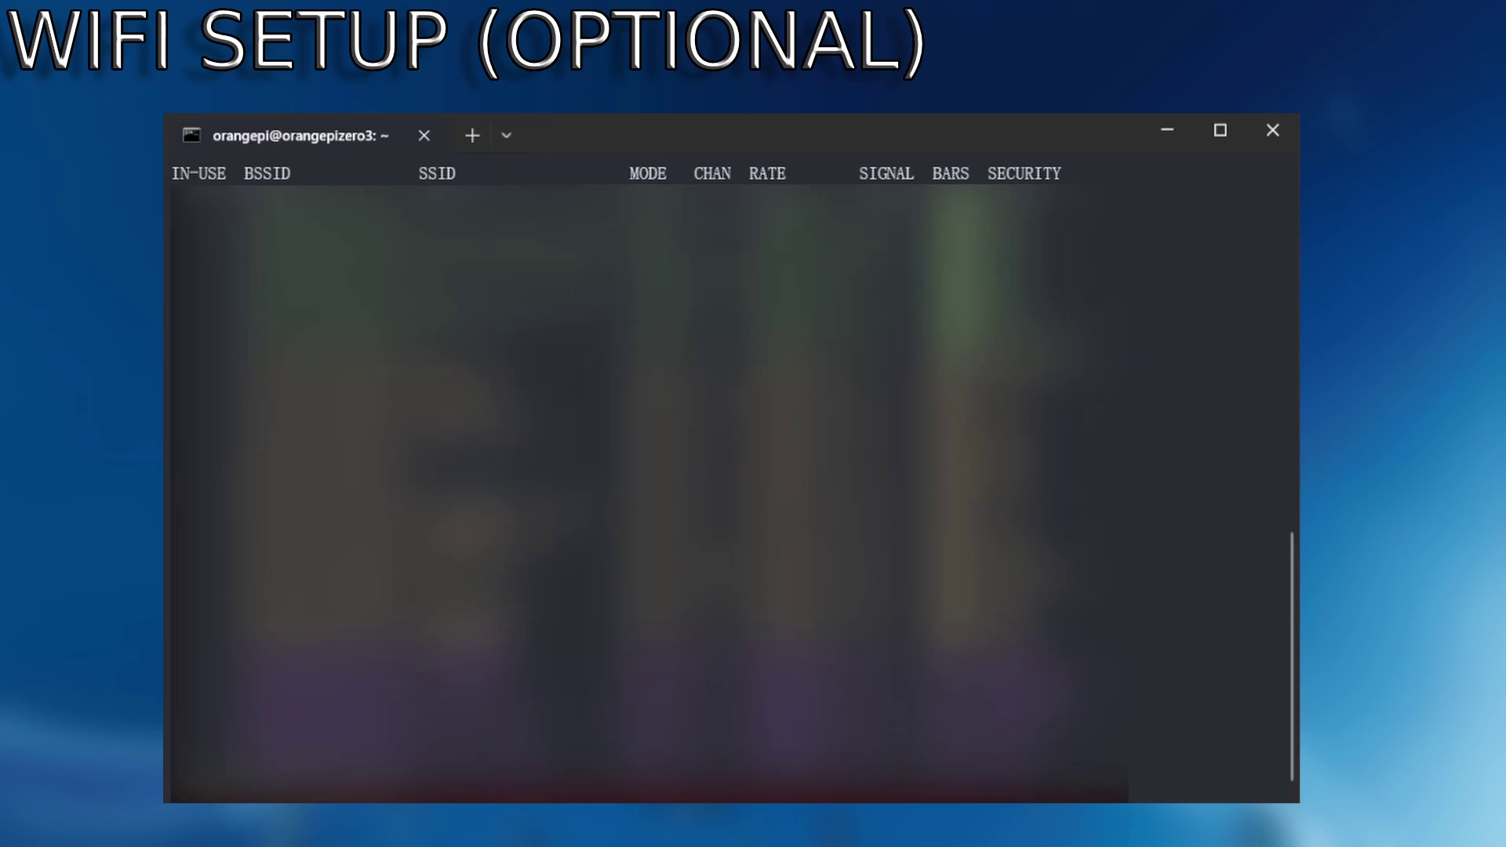
Connect wlan0 to the chosen network with sudo nmcli d wifi connect and its password.
type("sudo")
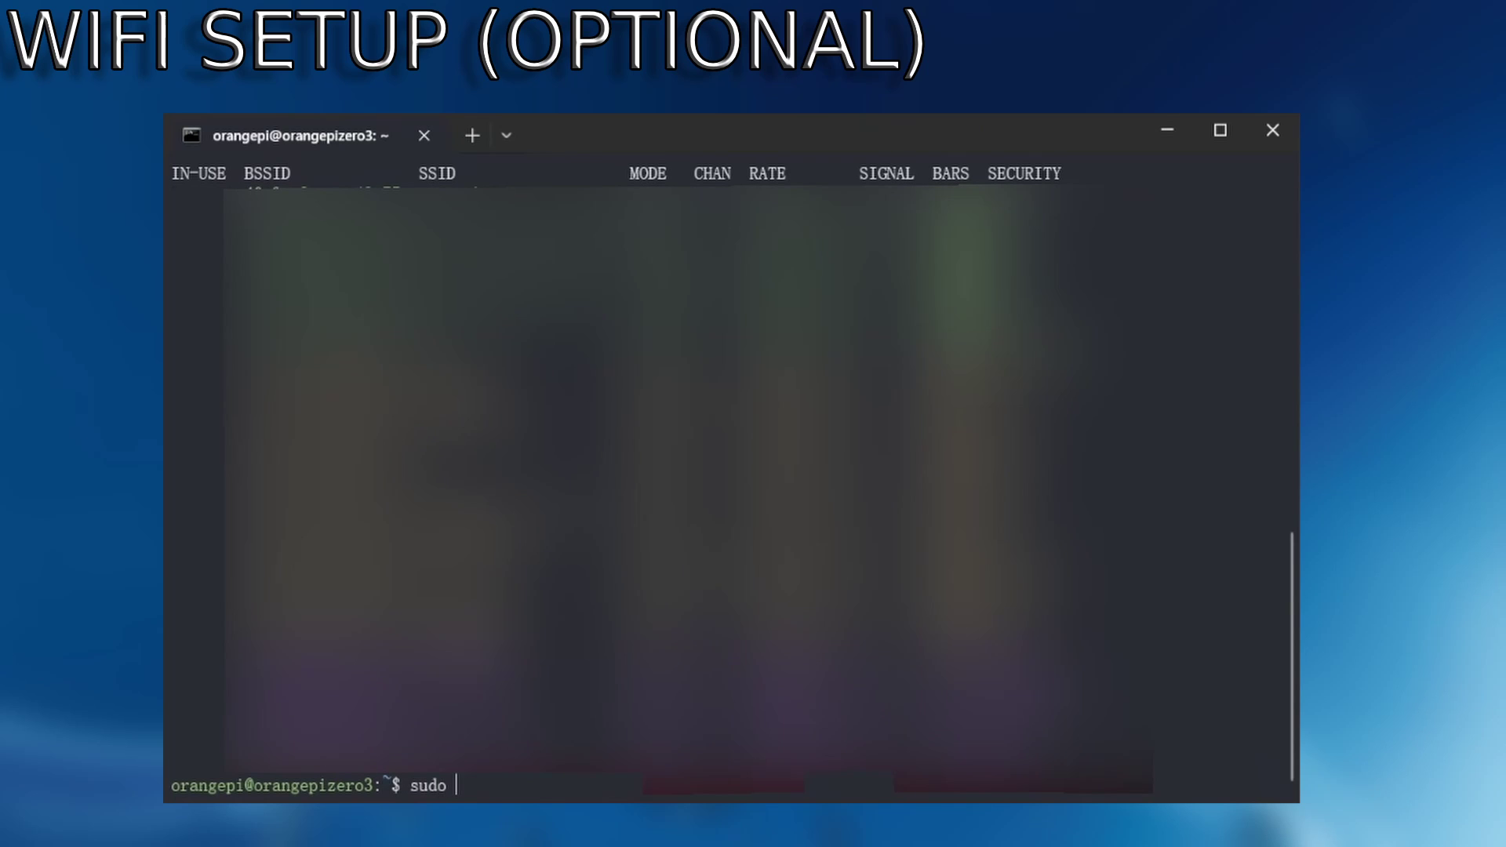
type(" nmcli d wifi connect")
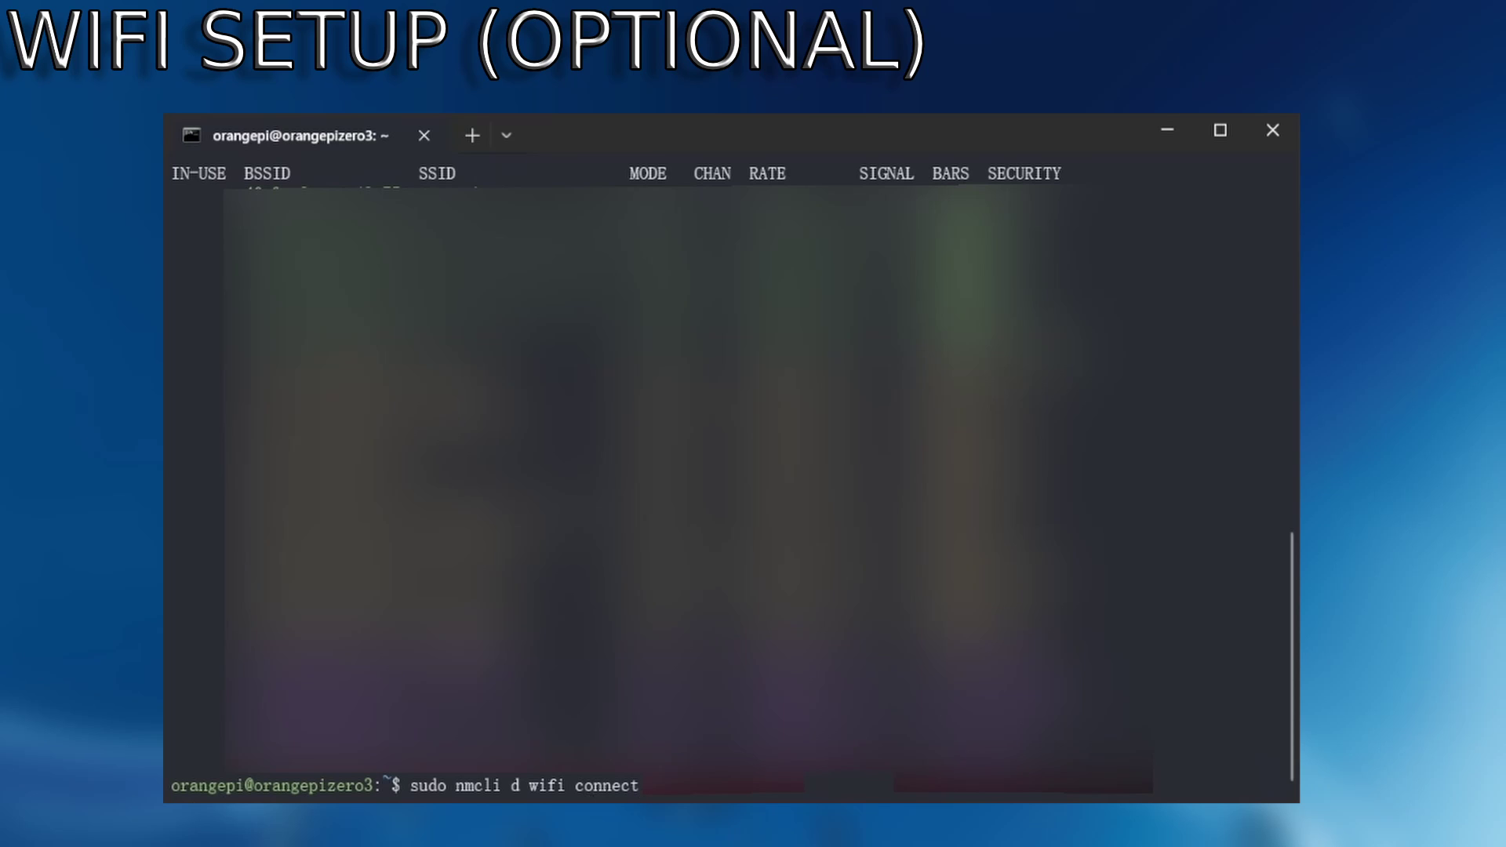
key("Tab")
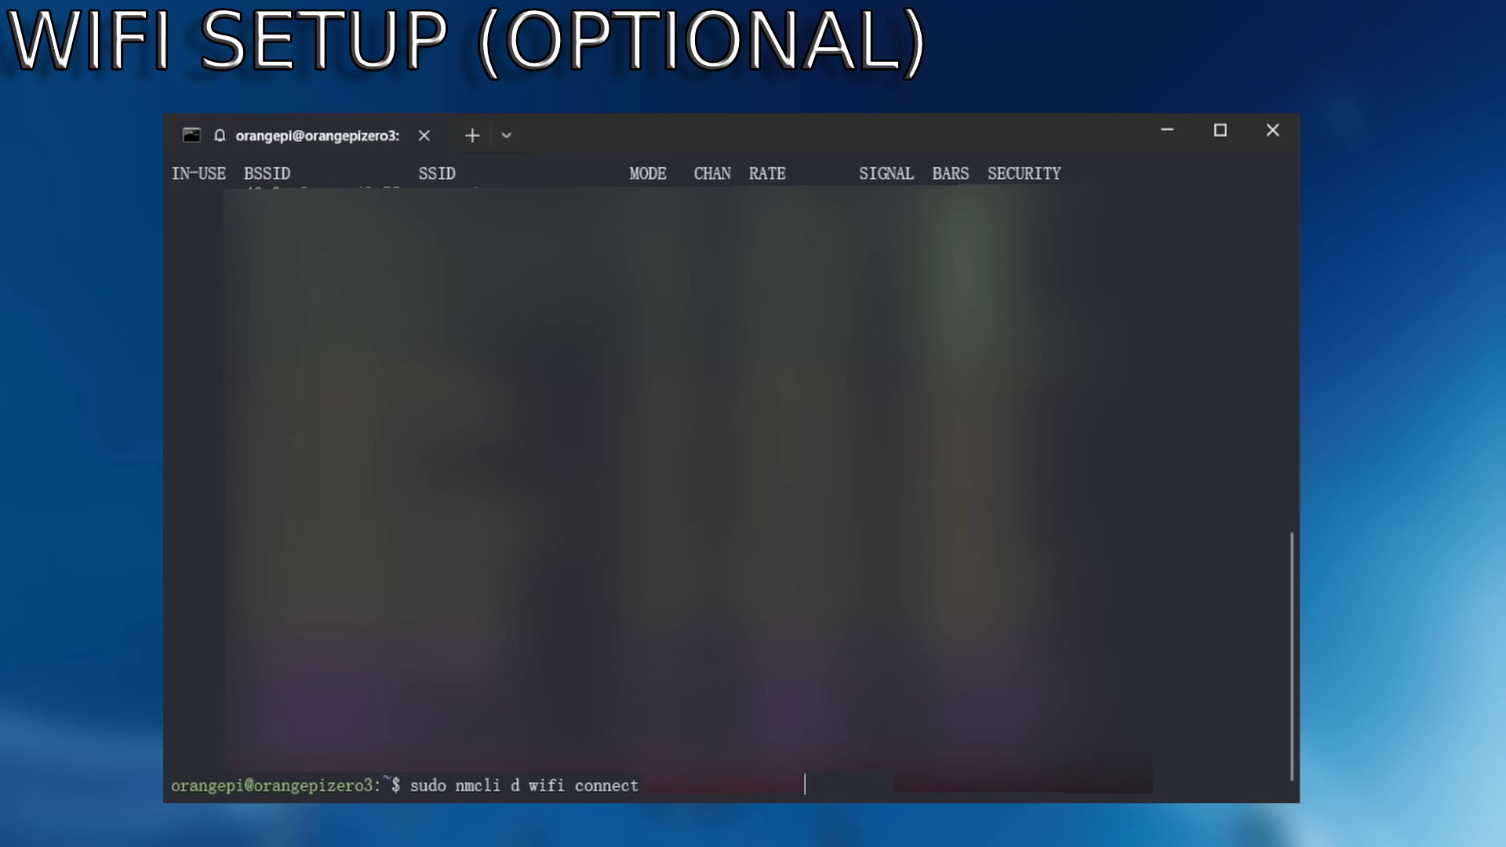
type("password")
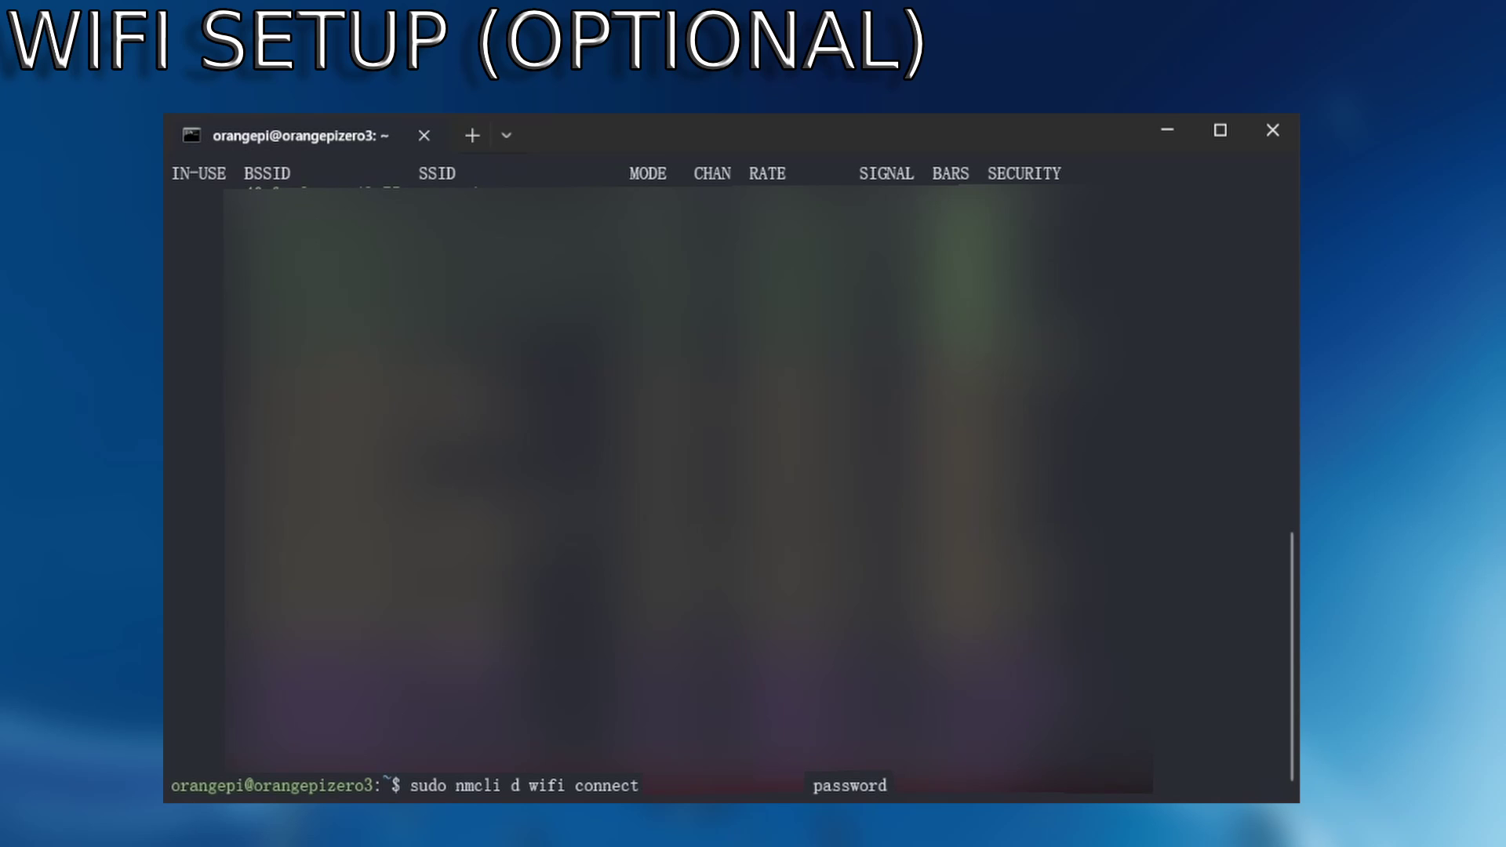
key("Return")
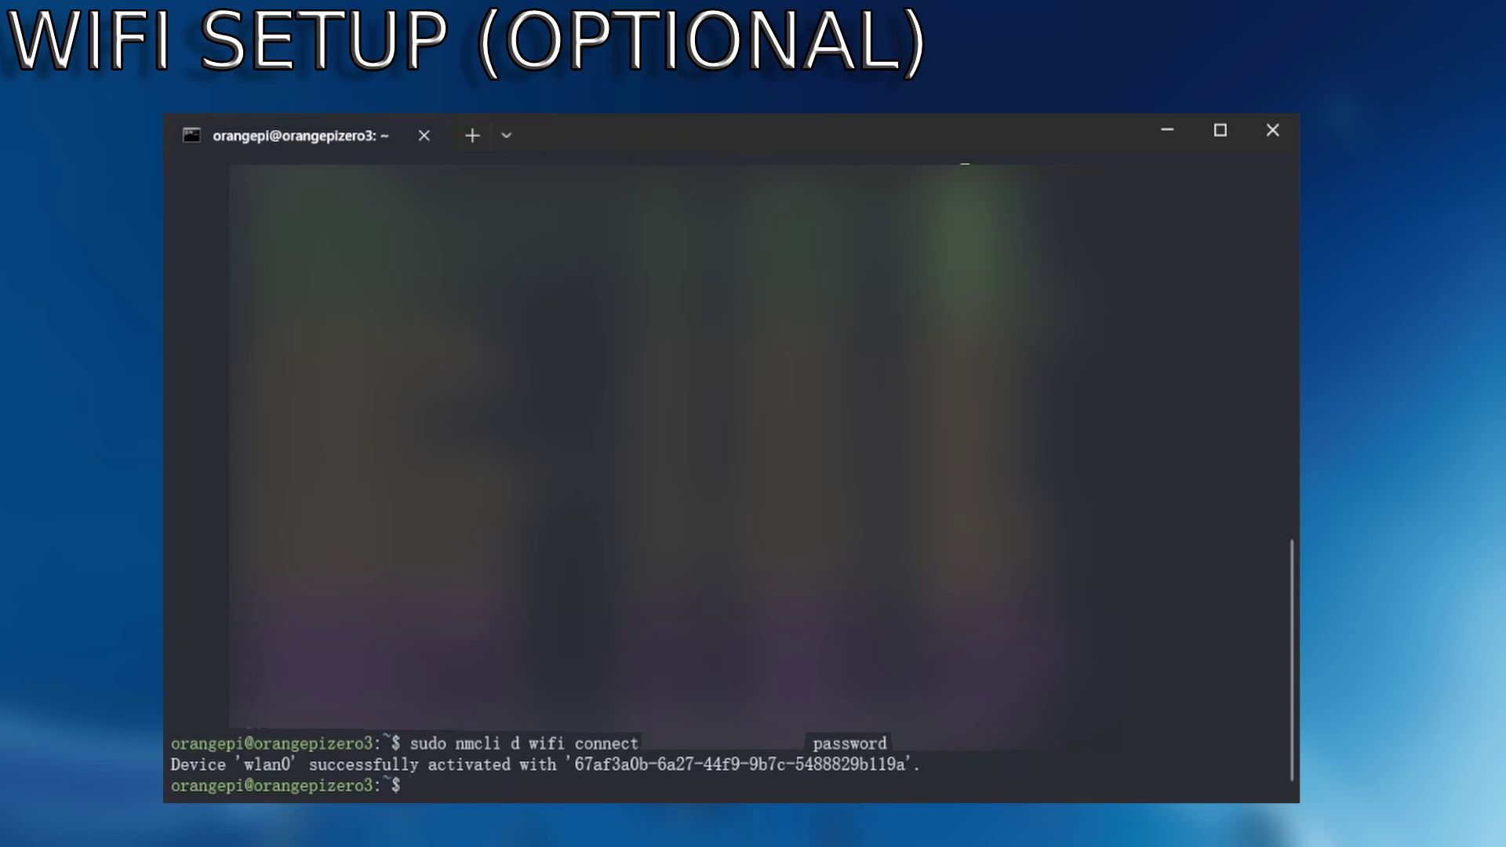
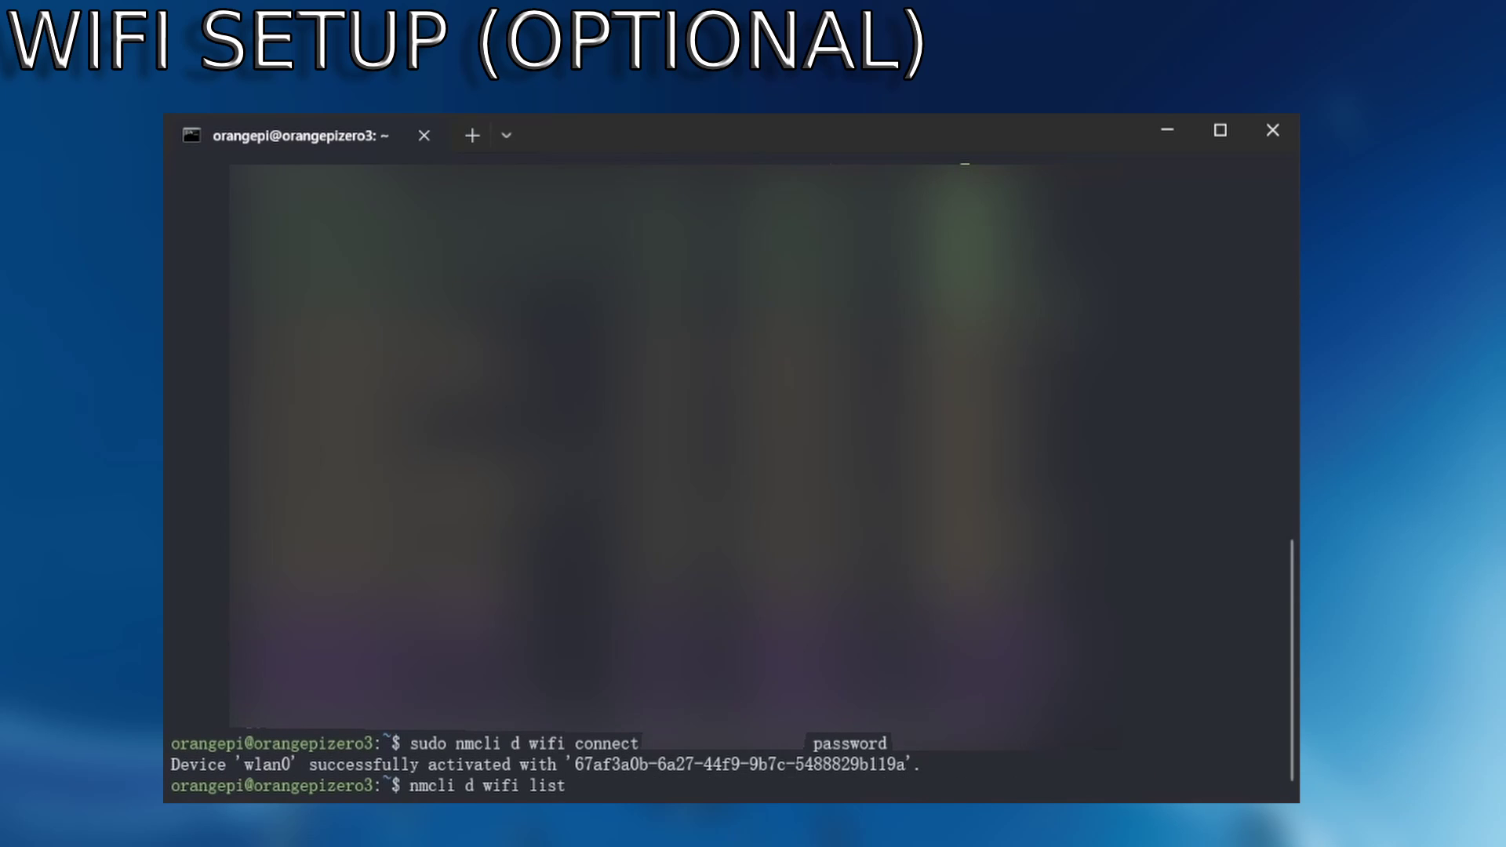
Re-list Wi-Fi networks, then run nmcli d to confirm wlan0 is on TP-Link Archer 2.4GHz.
key("Return")
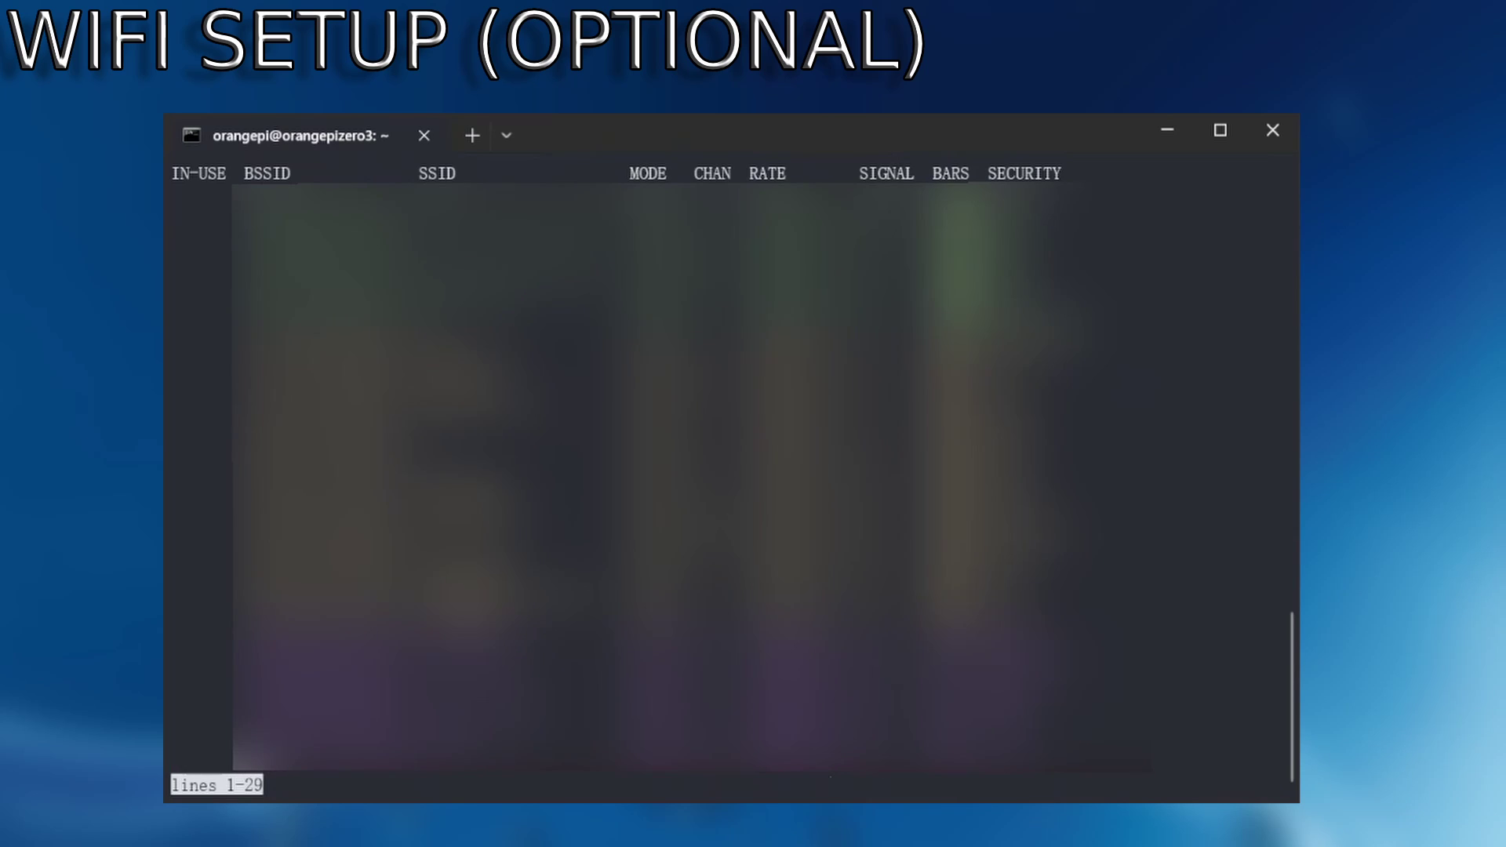
key("Up")
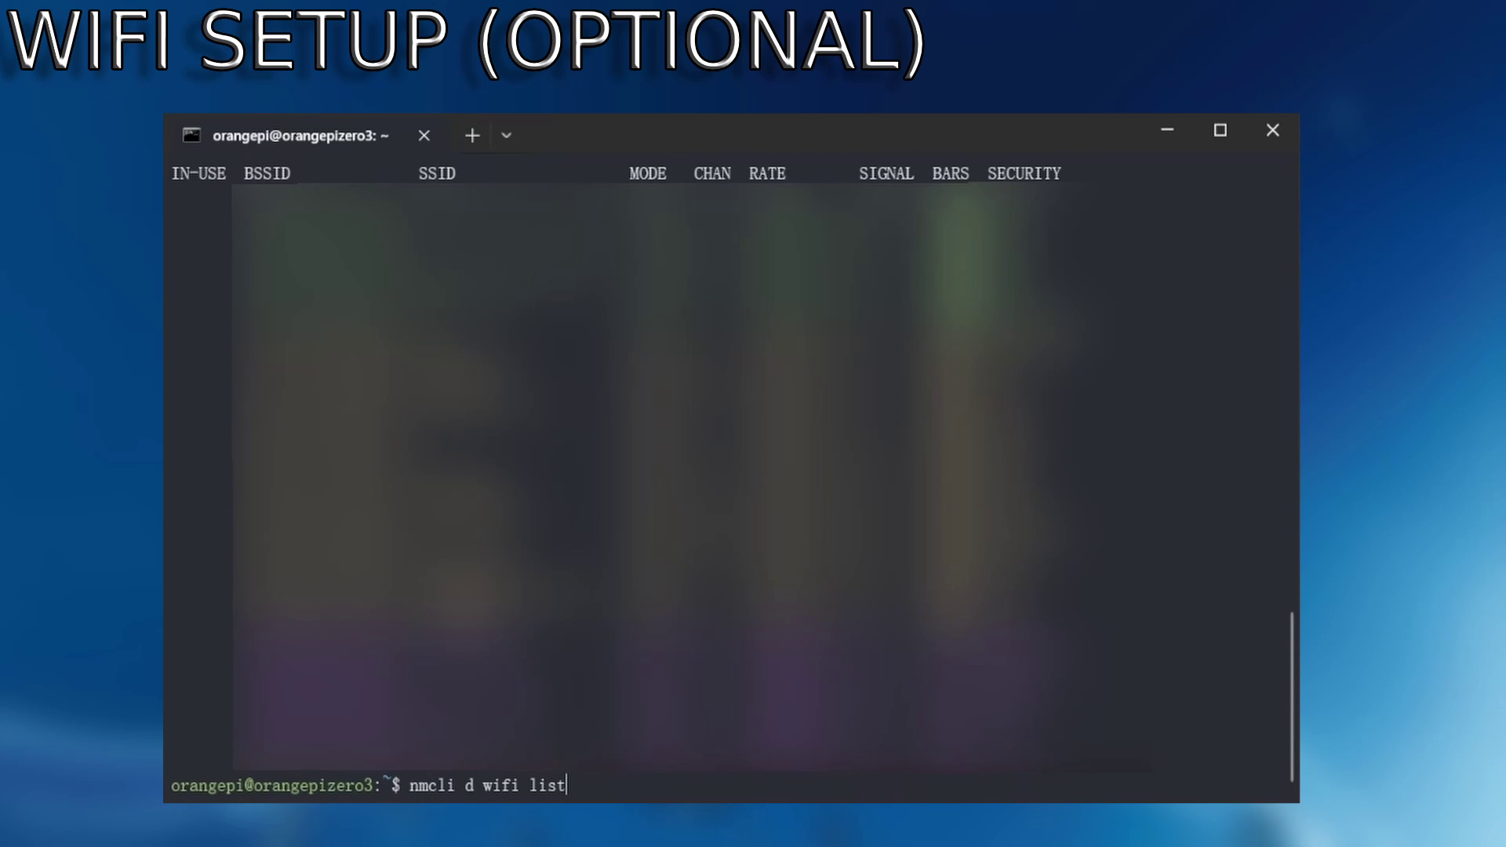
key("BackSpace")
key("BackSpace")
key("BackSpace")
key("BackSpace")
key("BackSpace")
key("BackSpace")
key("BackSpace")
key("BackSpace")
key("BackSpace")
key("BackSpace")
key("Return")
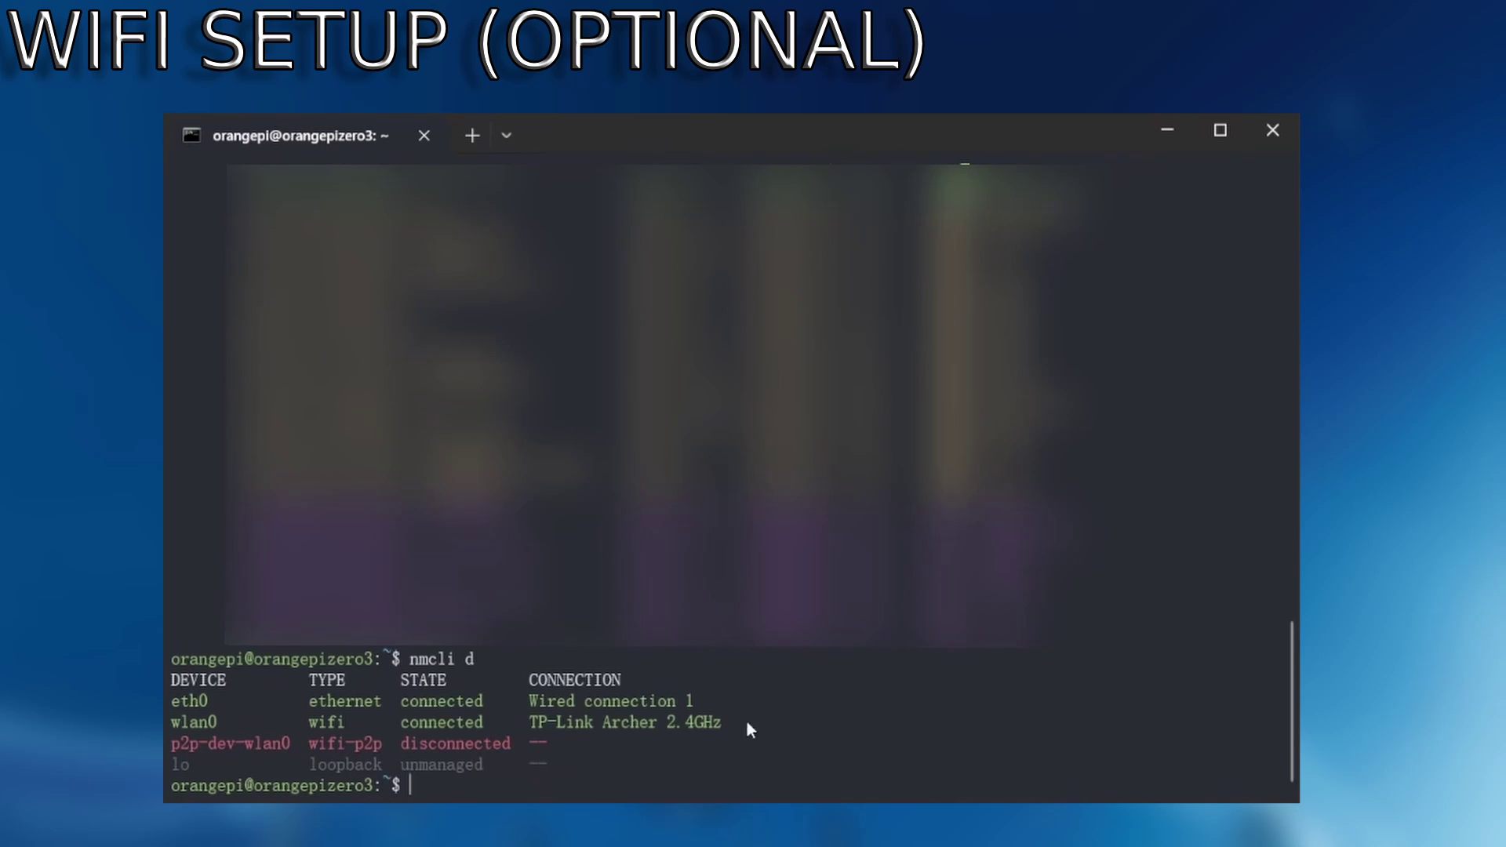
left_click_drag(746, 722, 397, 727)
left_click(501, 756)
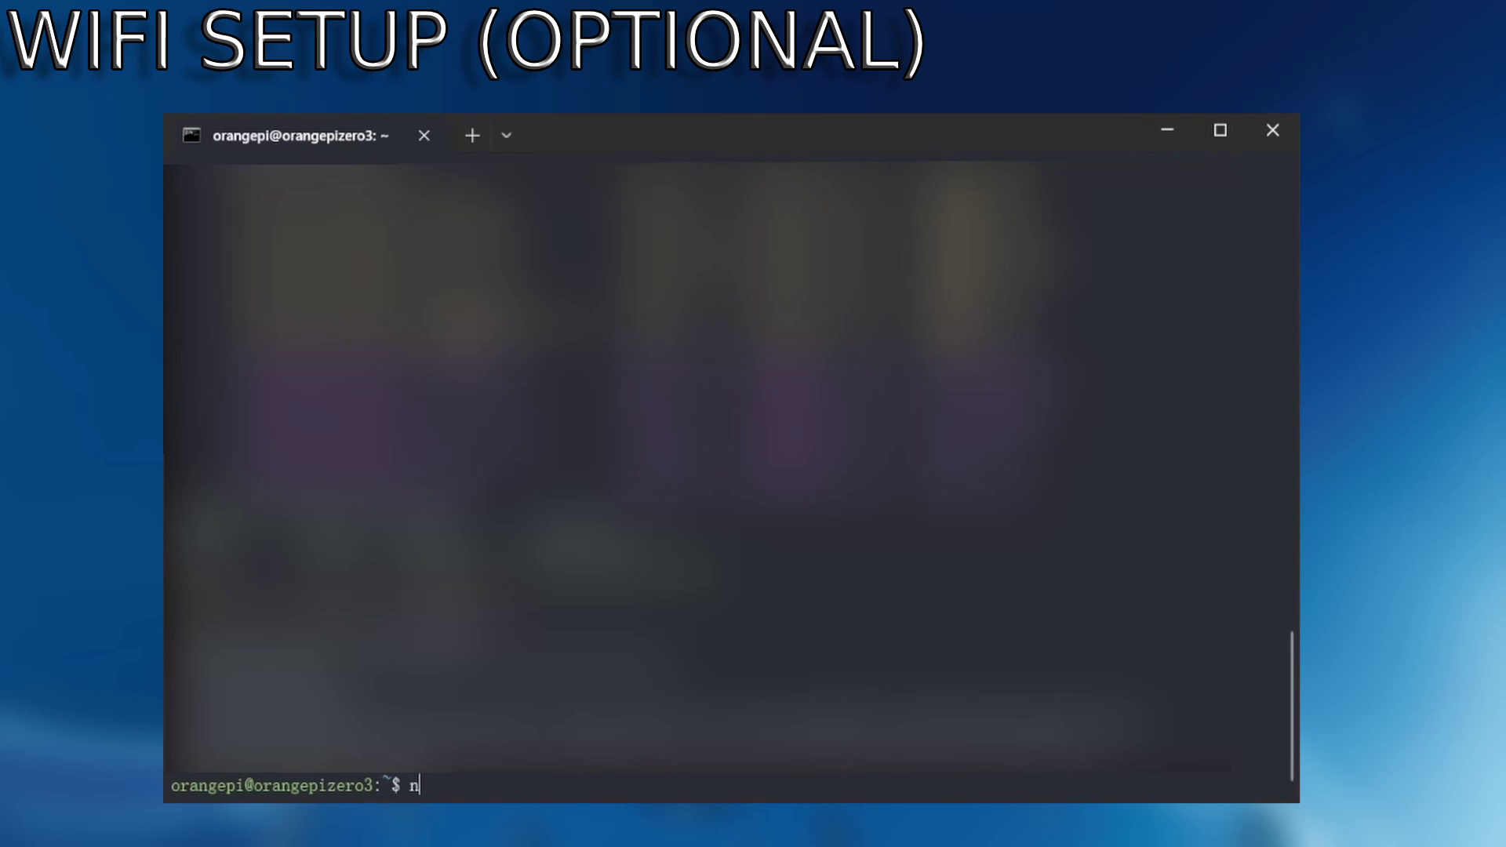
Run nmcli -p device show and copy the wlan0 IPv4 address 192.168.0.122.
type("nmcli -p device show")
key("Return")
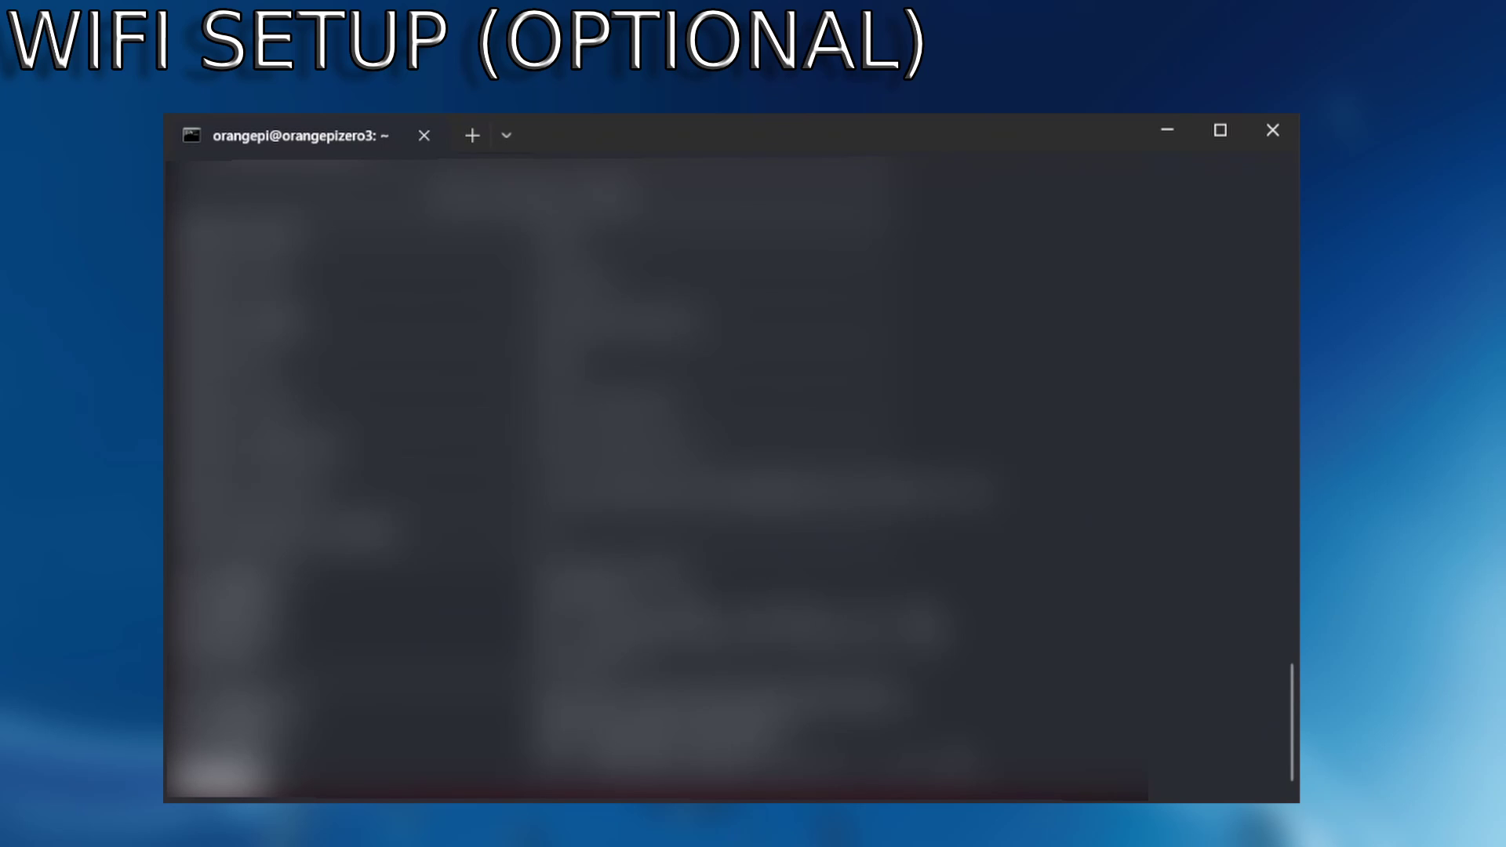
scroll(729, 471, "up", 1)
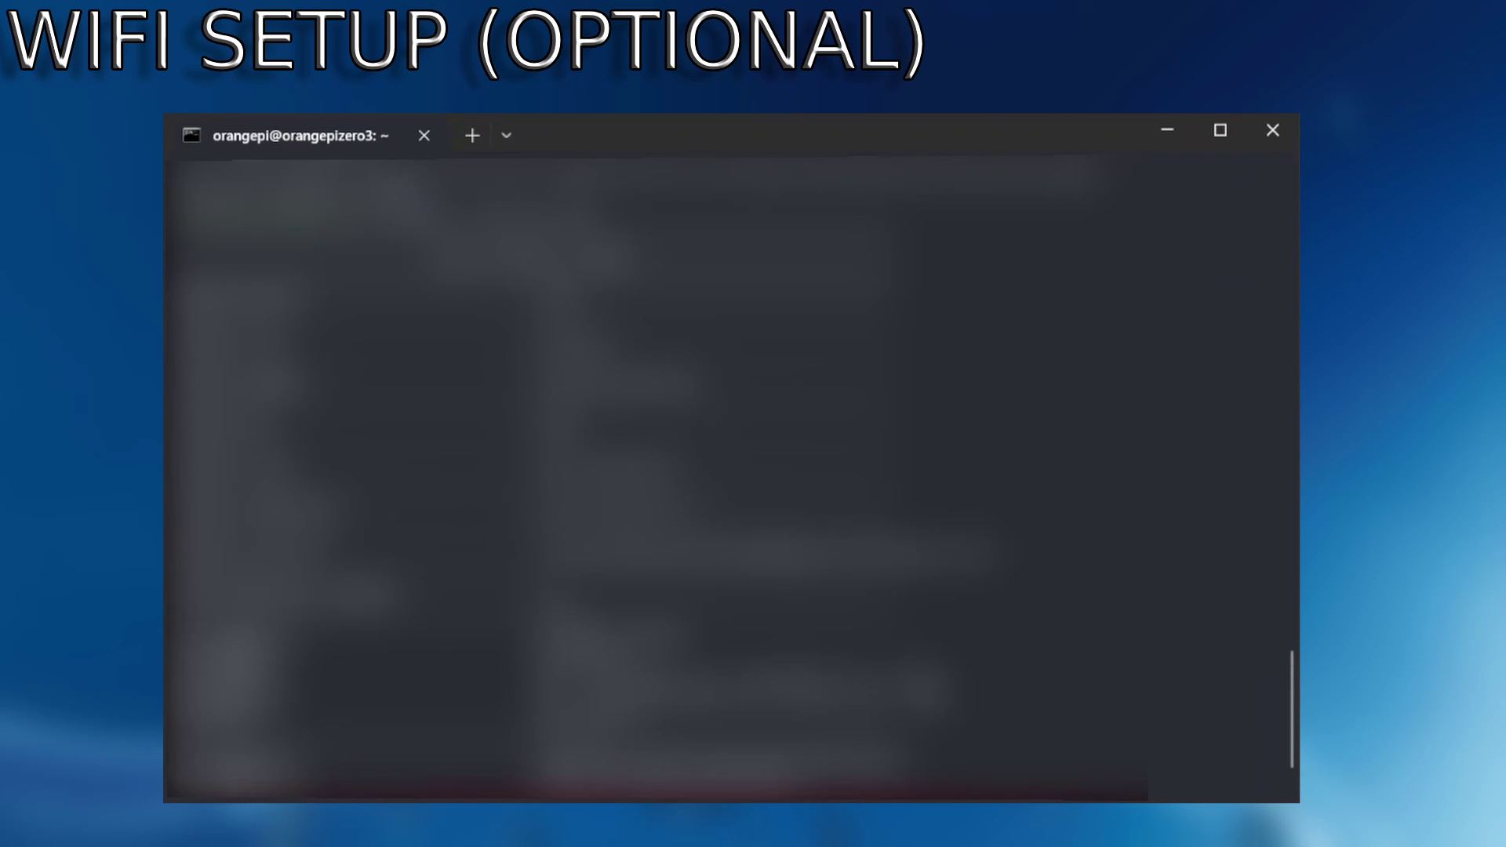
scroll(729, 471, "down", 1)
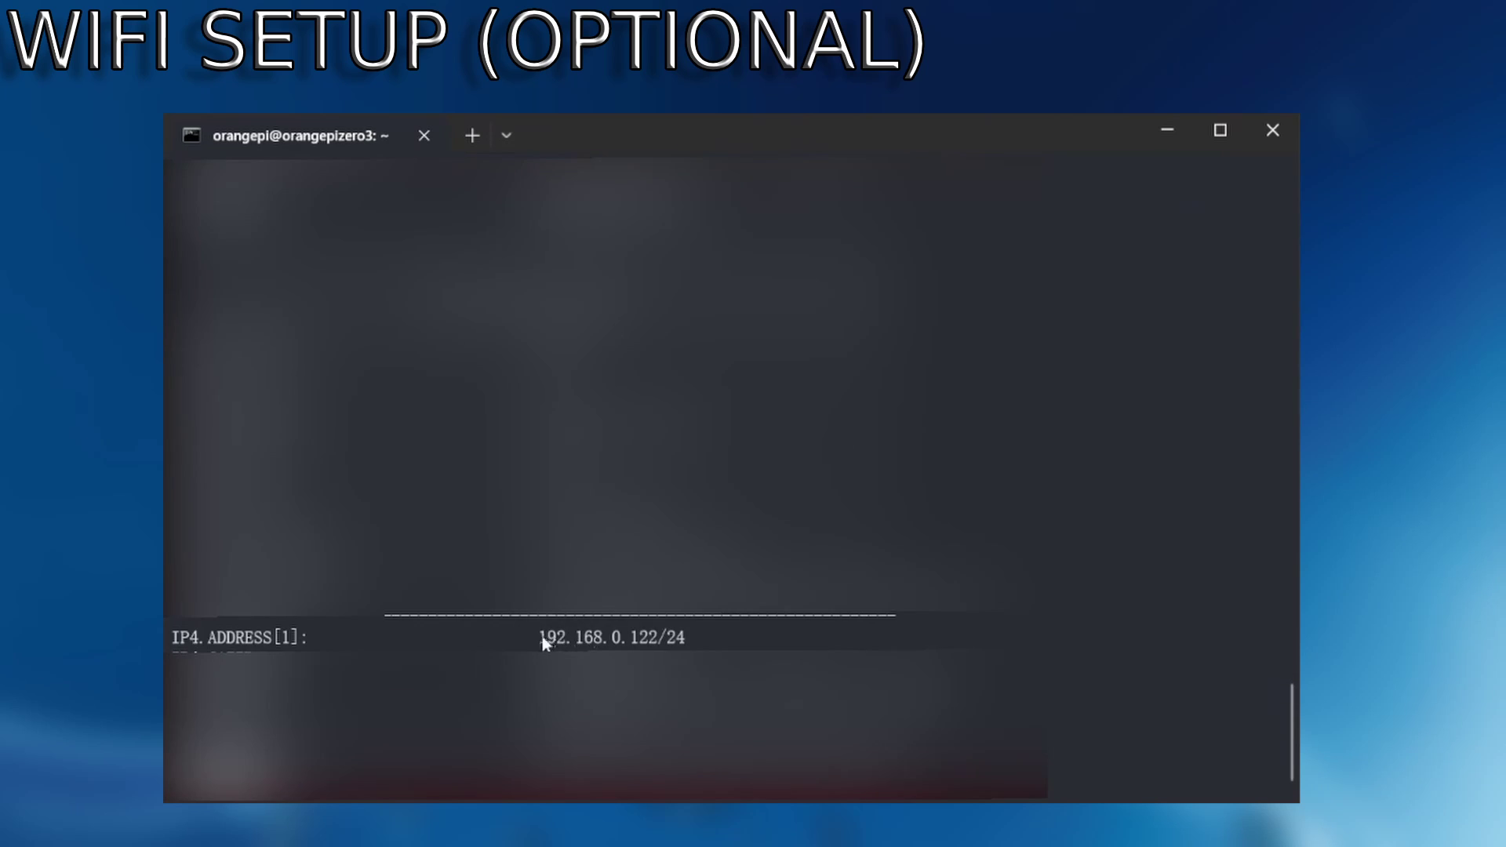
left_click_drag(541, 638, 657, 642)
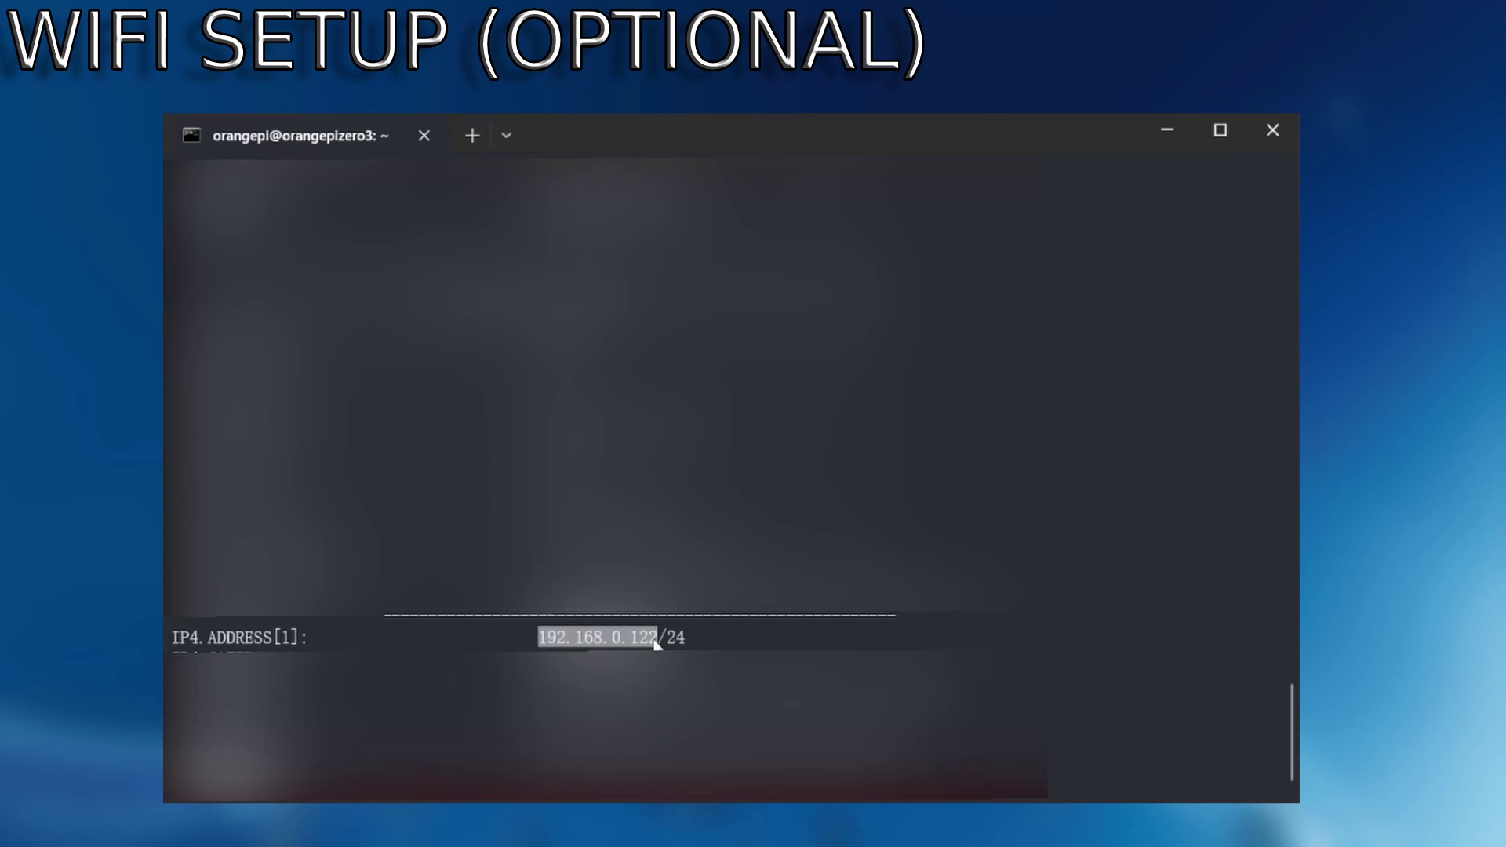
key("ctrl+c")
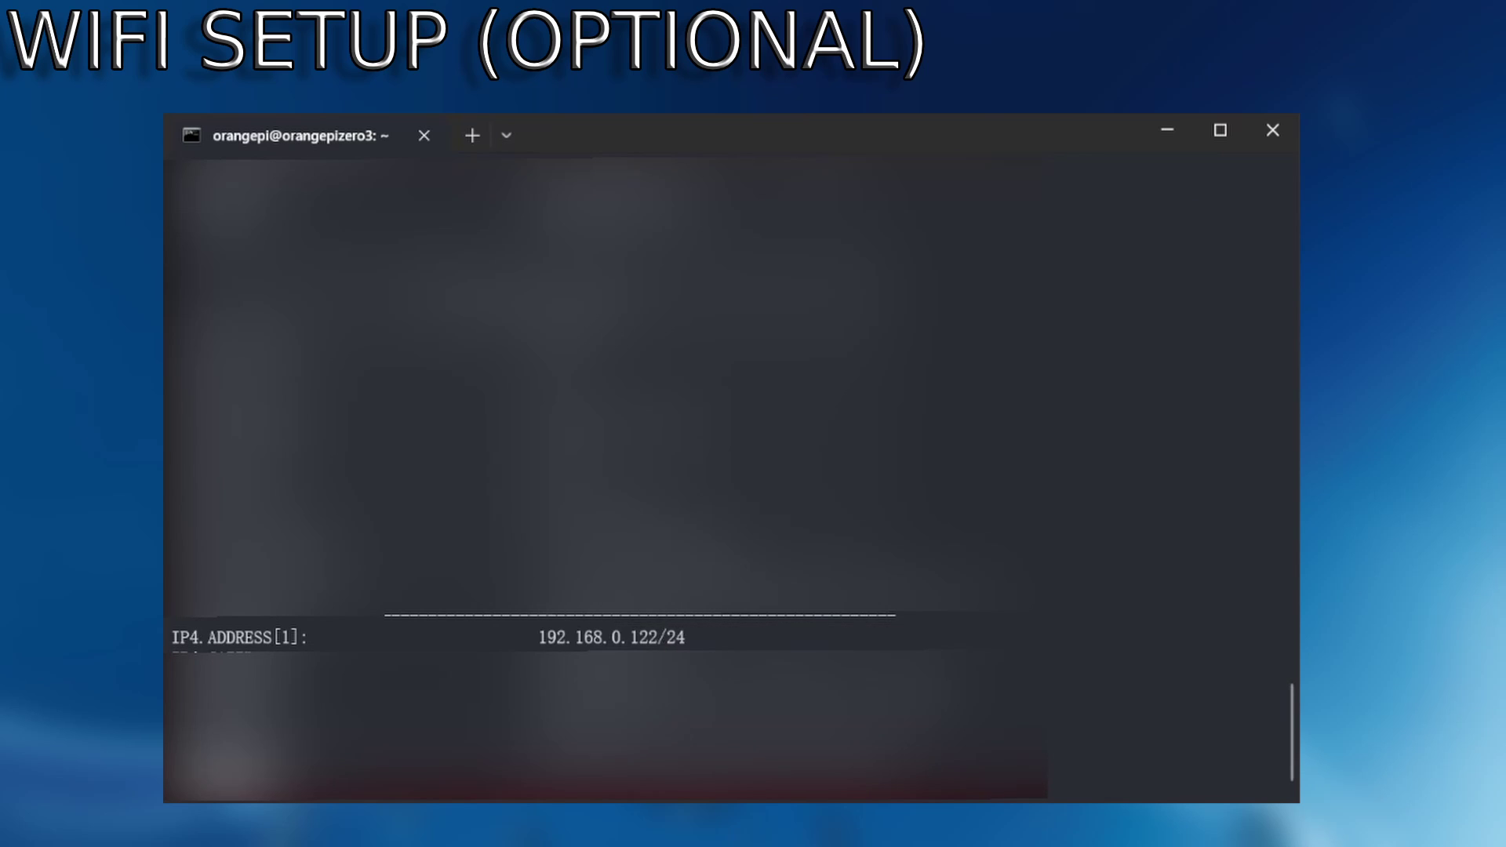
left_click(473, 135)
type("ssh orangepi@")
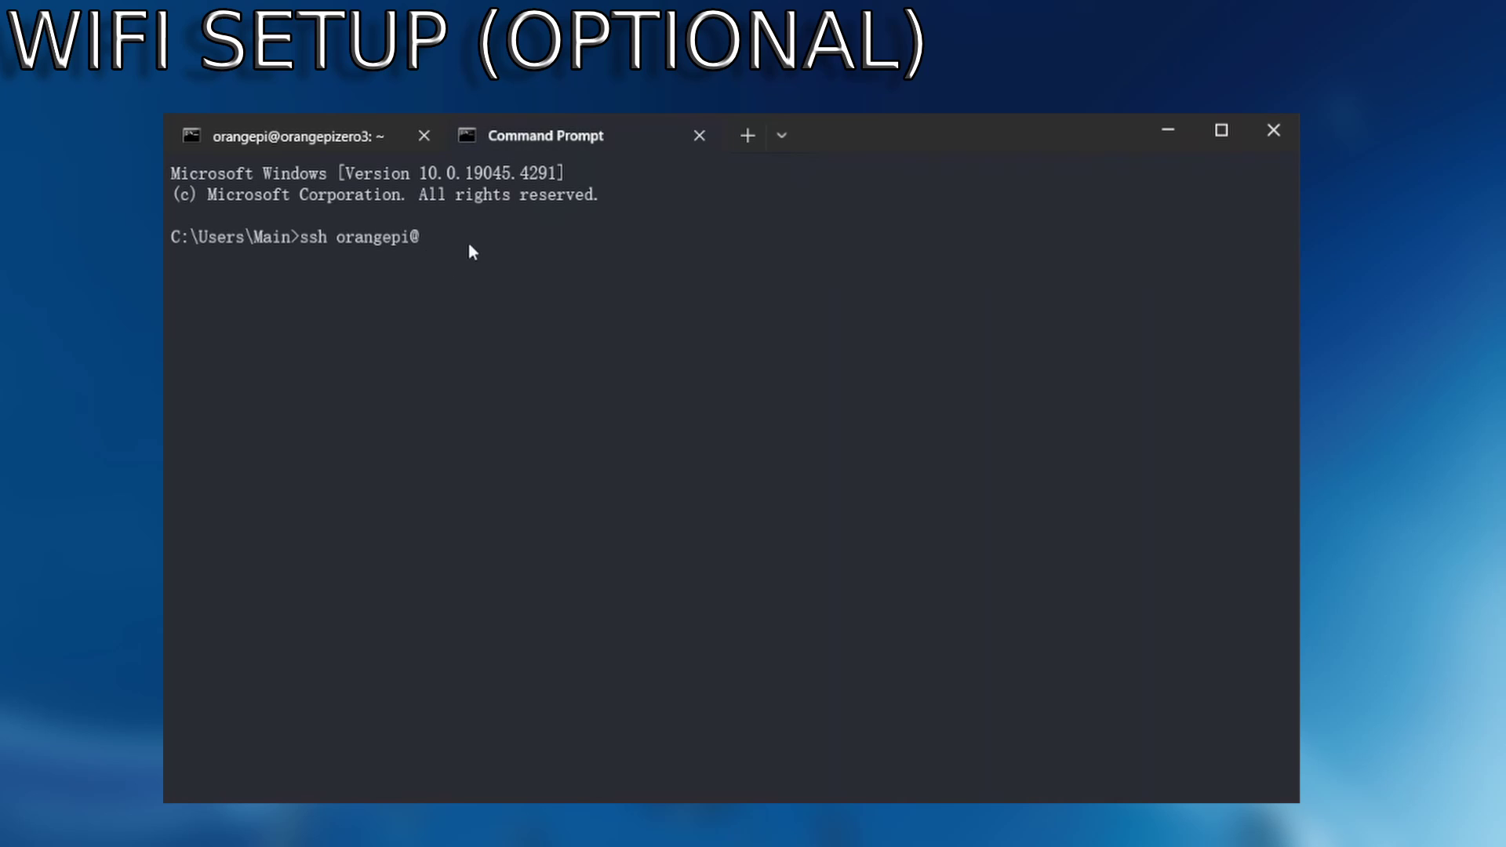
key("ctrl+v")
key("Return")
Accept the host key fingerprint and log in with the account password.
type("yes")
key("Return")
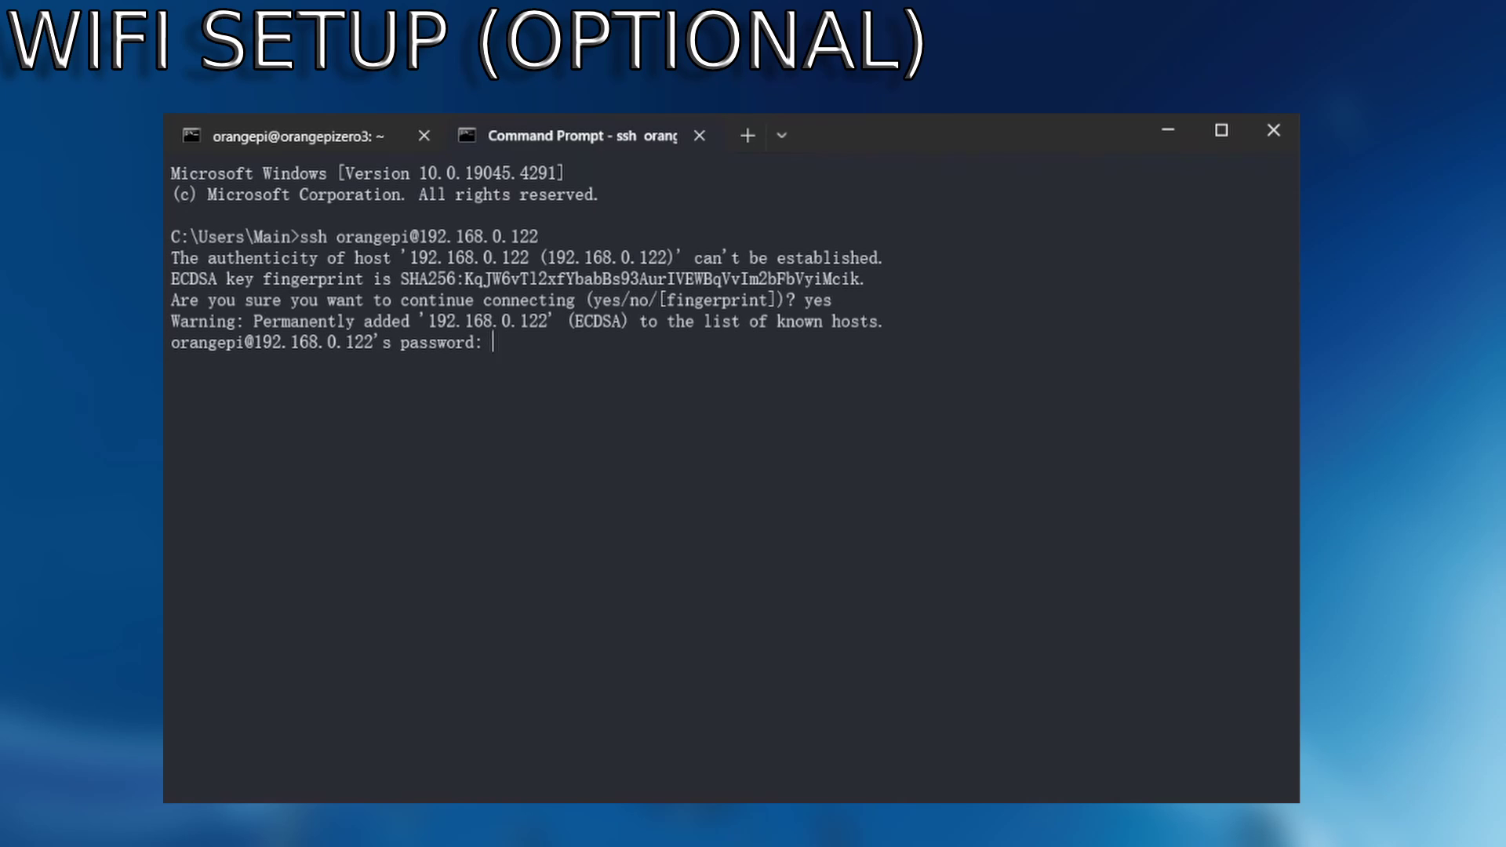
key("Return")
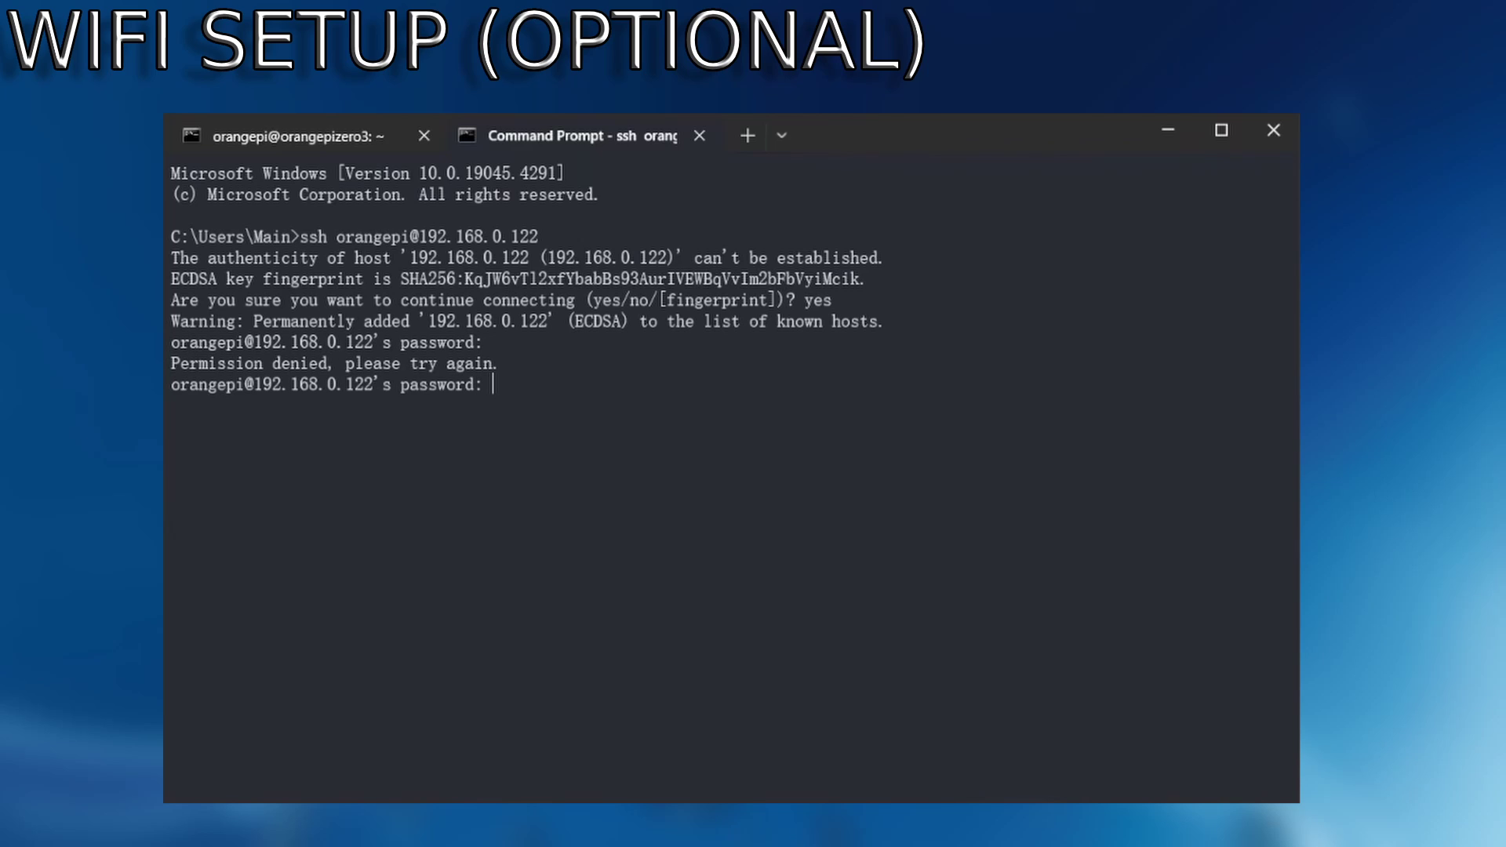
key("Return")
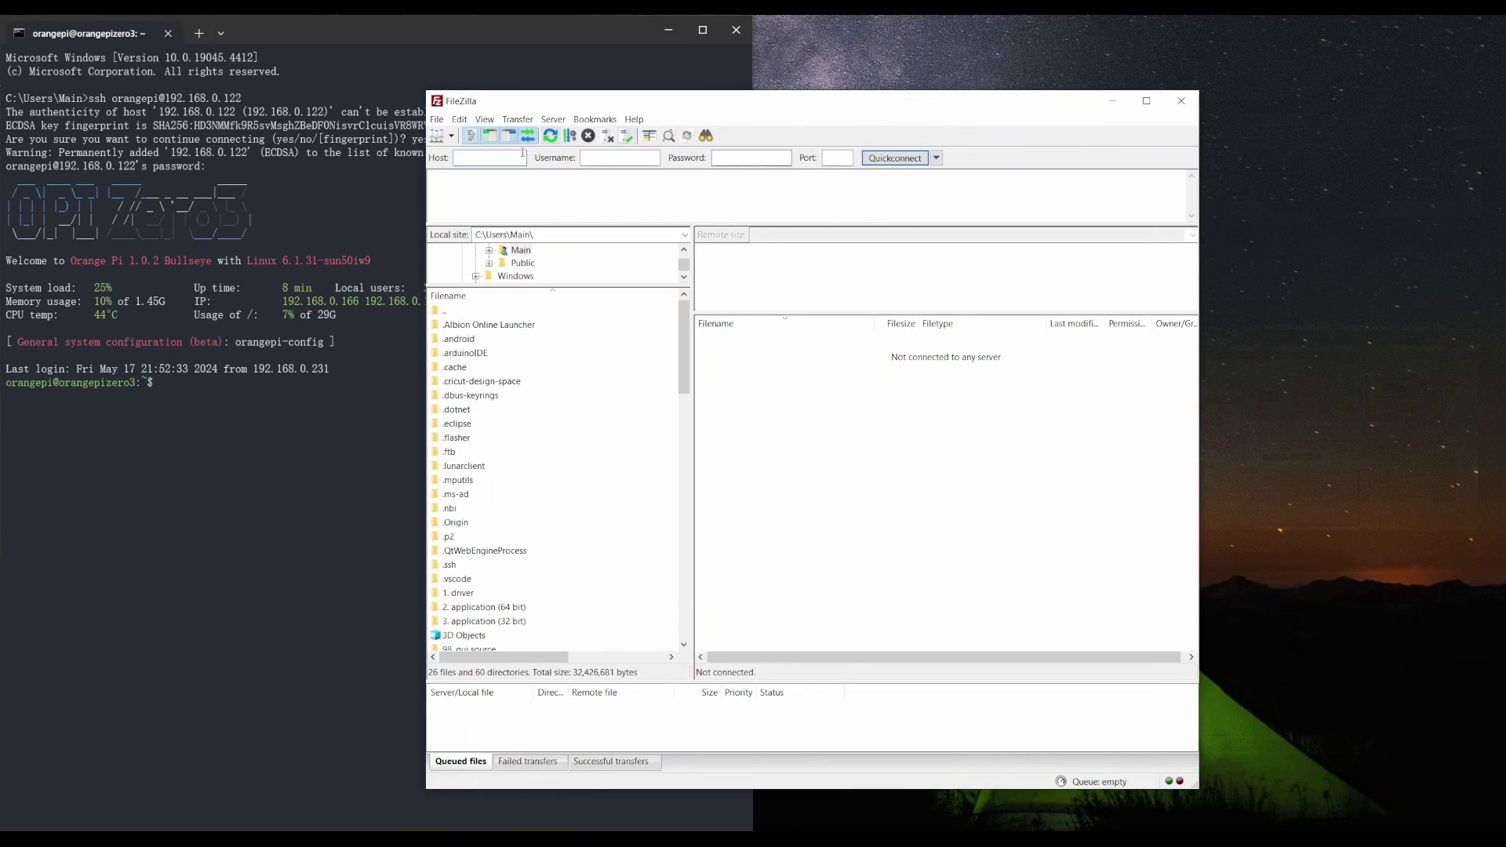
Snap FileZilla right, with the Pi-Pwn-main folder top-left and the terminal bottom-left.
left_click_drag(696, 104, 1502, 235)
left_click_drag(657, 37, 576, 411)
double_click(618, 339)
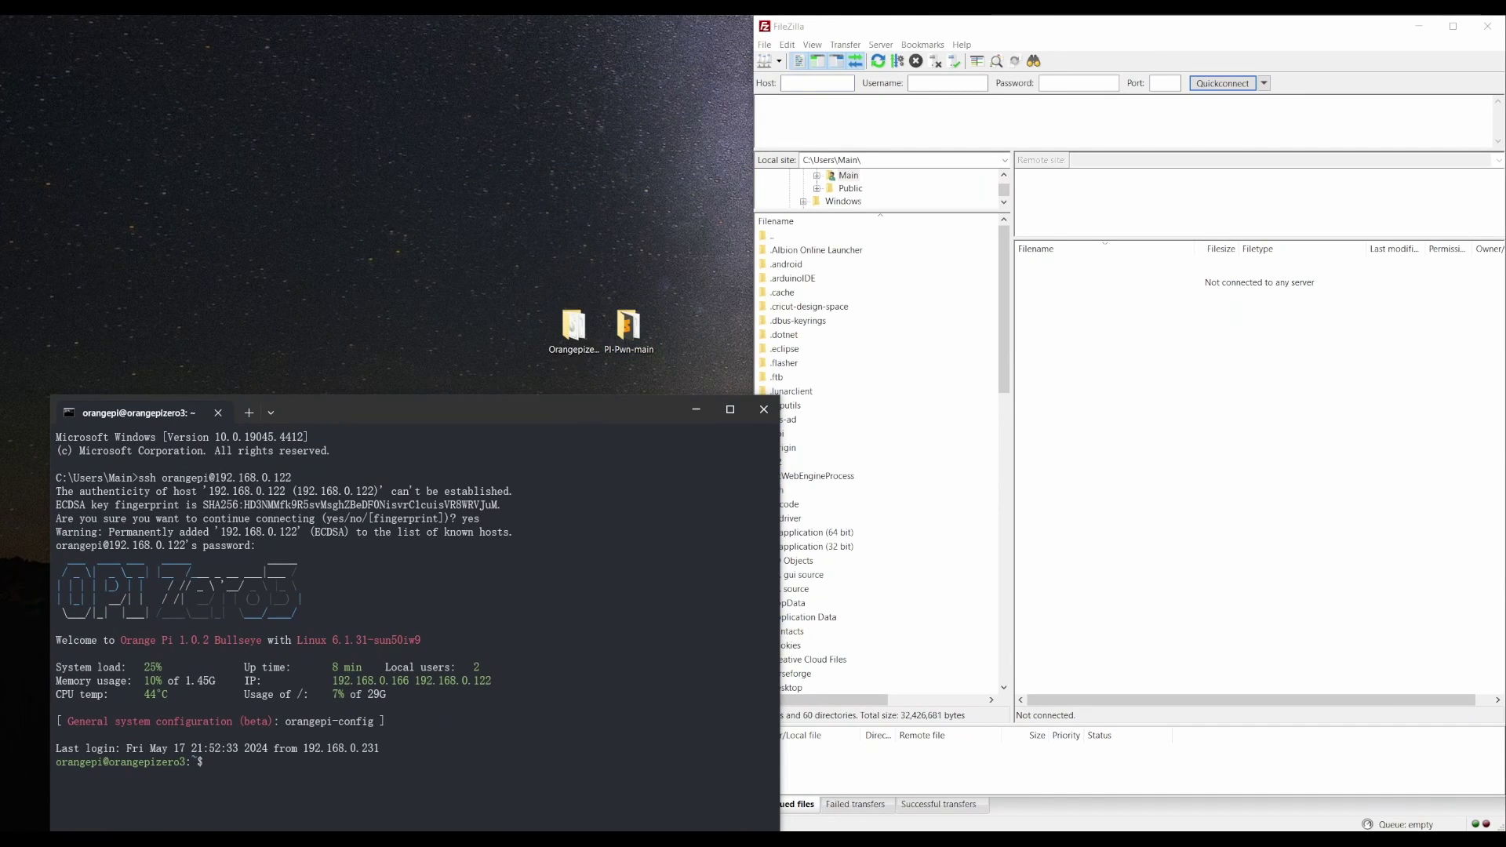
left_click_drag(238, 413, 3, 22)
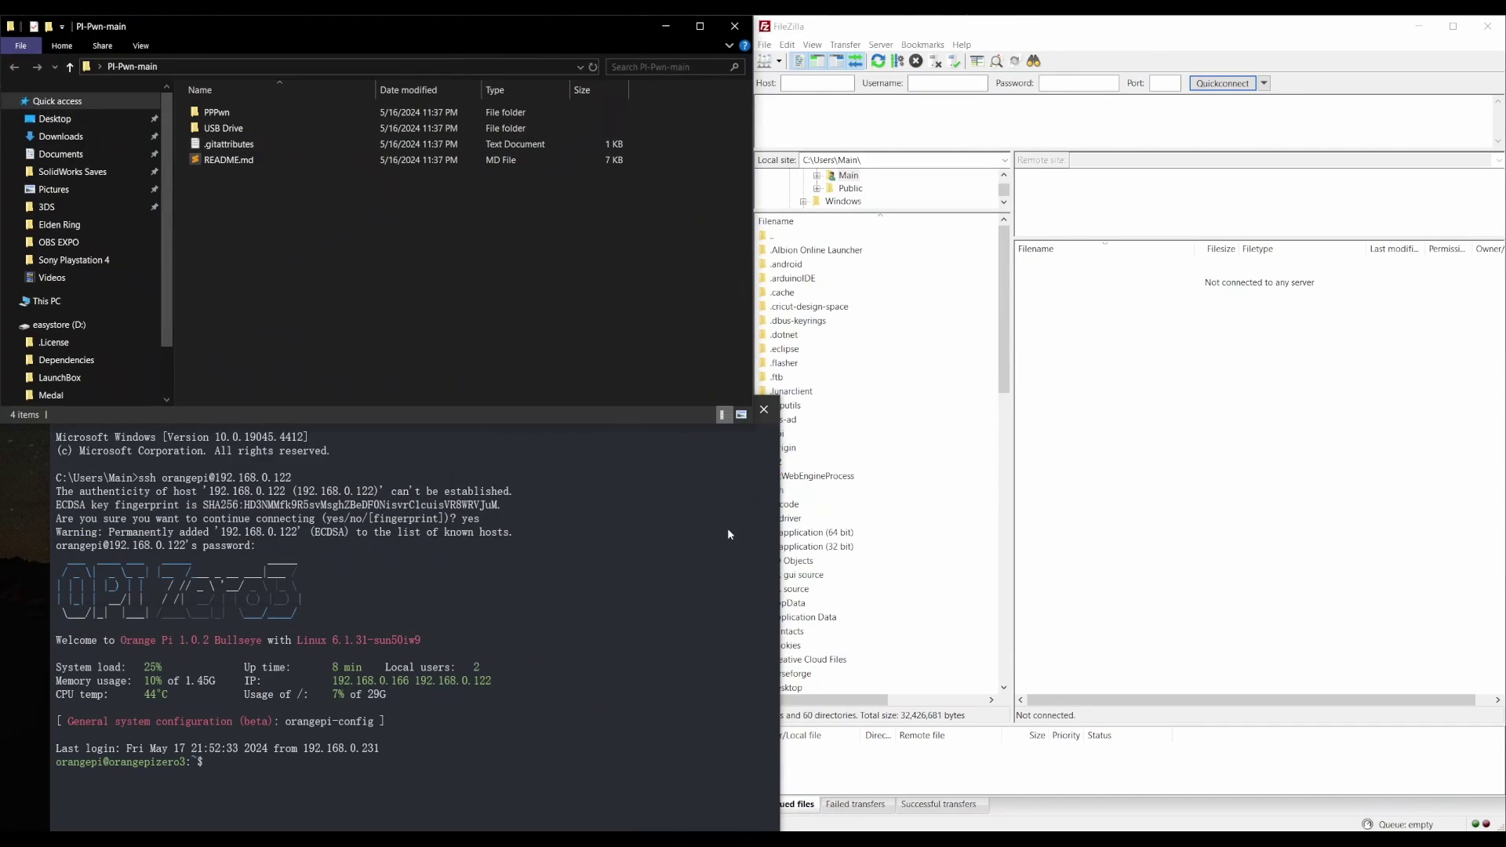
left_click_drag(624, 406, 2, 717)
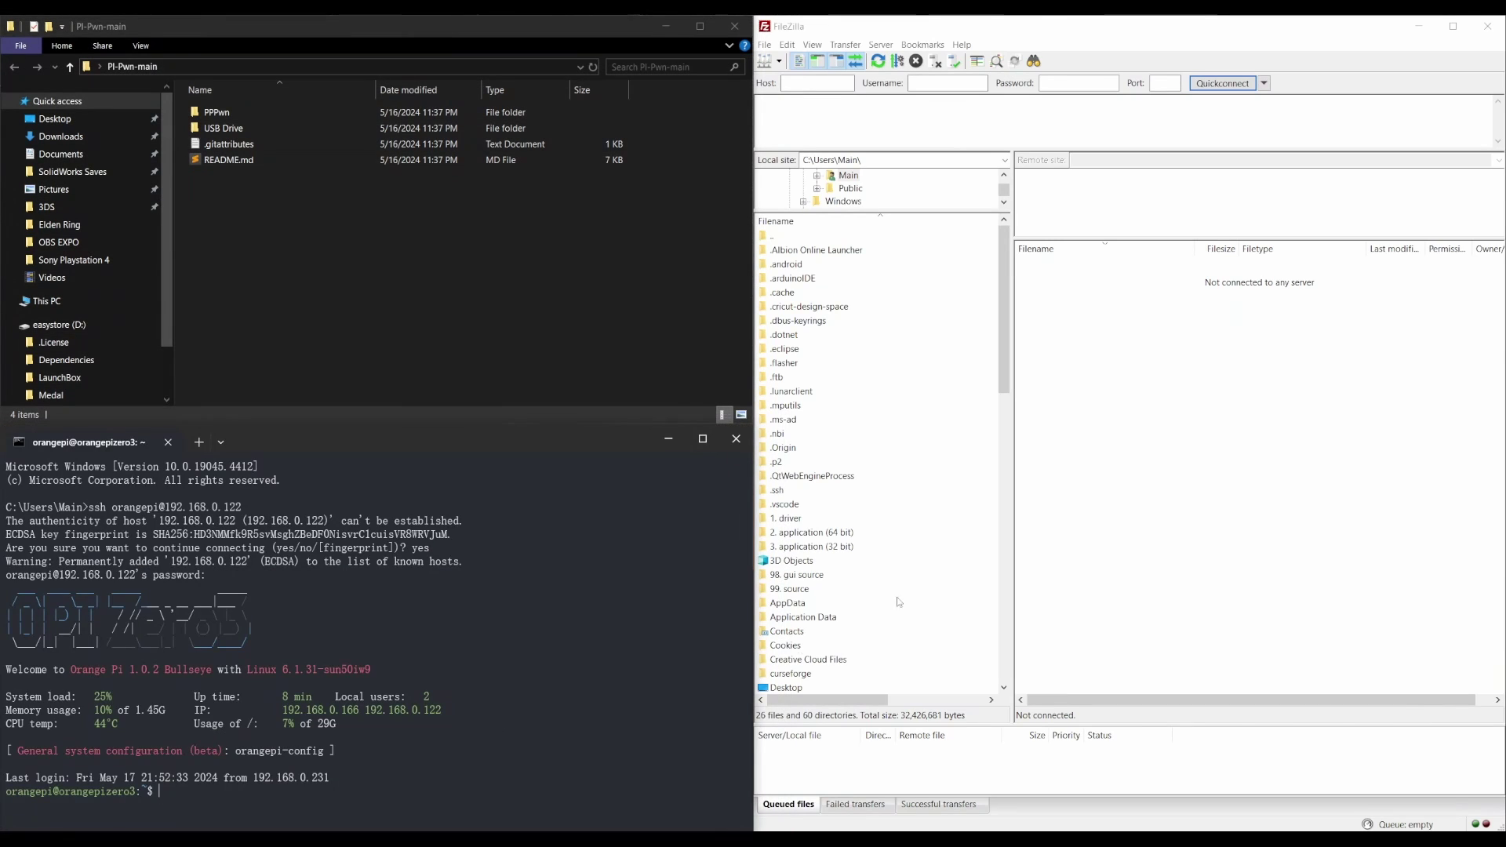
Enter host 192.168.0.122, username root and the password in the Quickconnect bar.
left_click(824, 88)
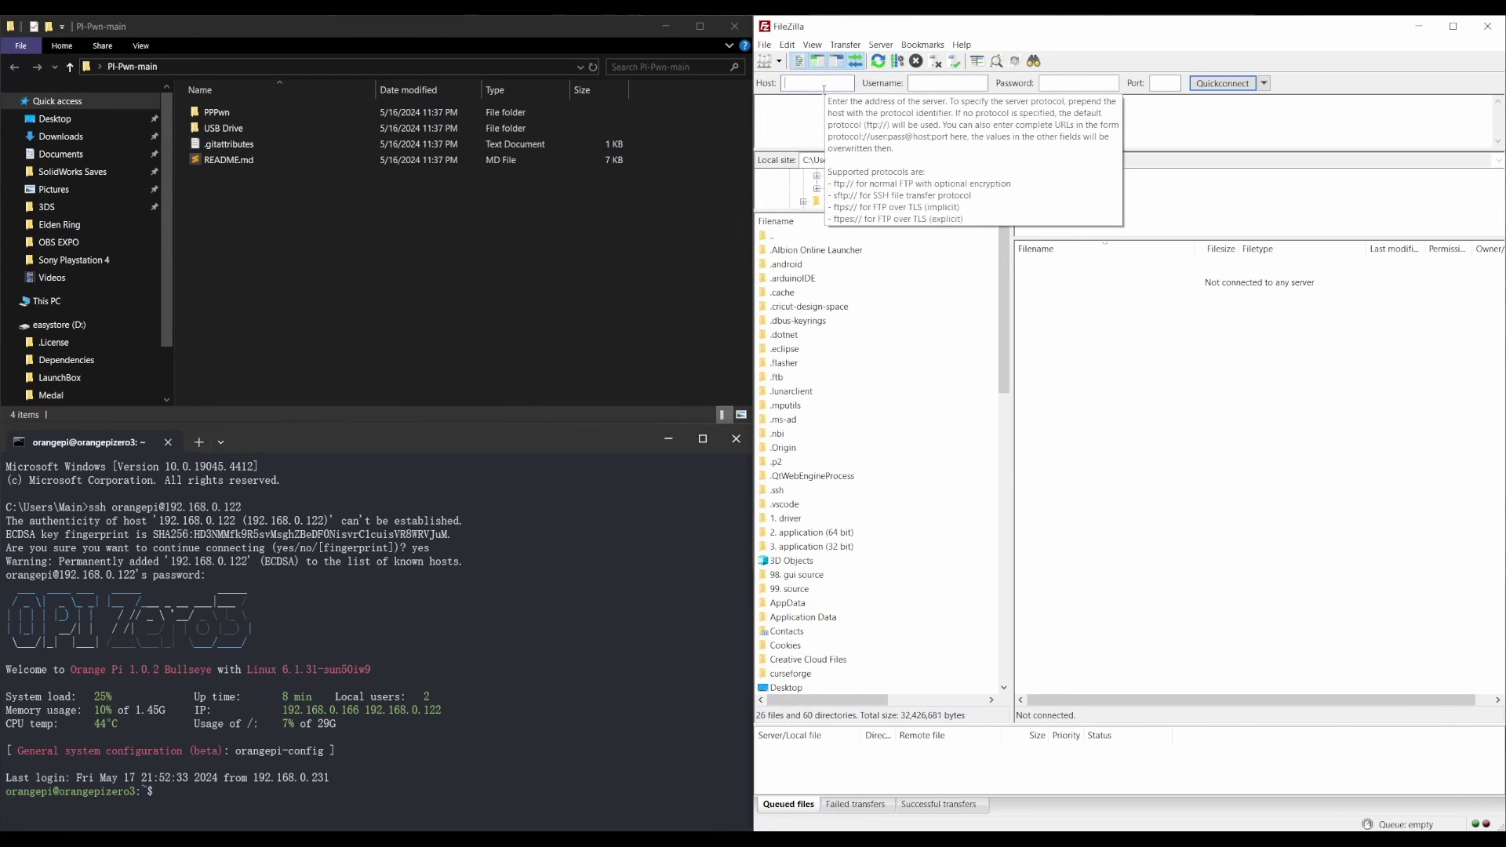
type("192.168.0.122")
key("Tab")
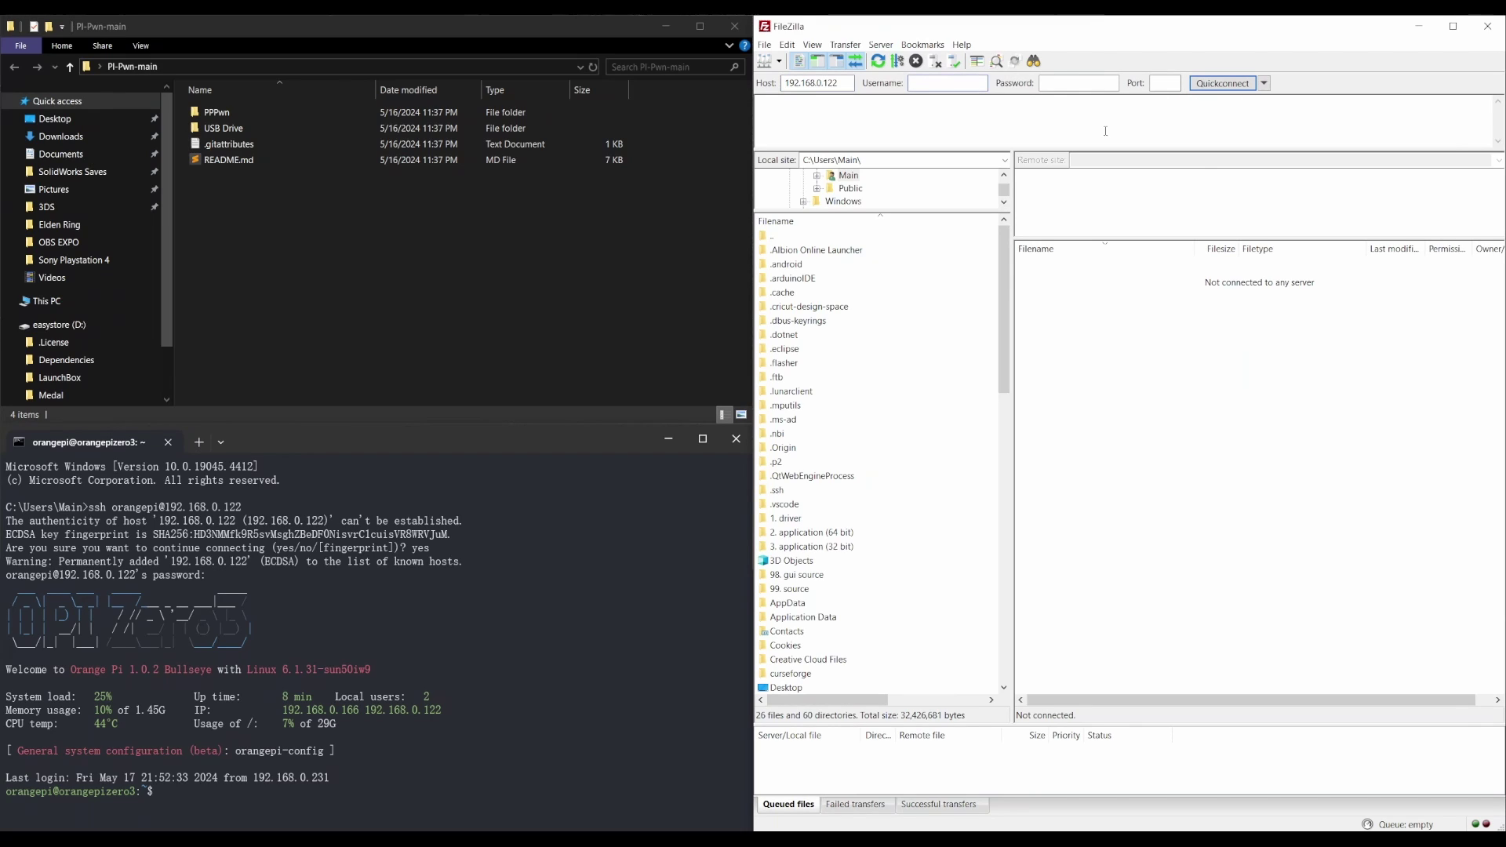
type("root")
left_click(1060, 83)
type("********")
key("Tab")
Connect on port 22 and trust the new host key.
type("22")
left_click(1208, 85)
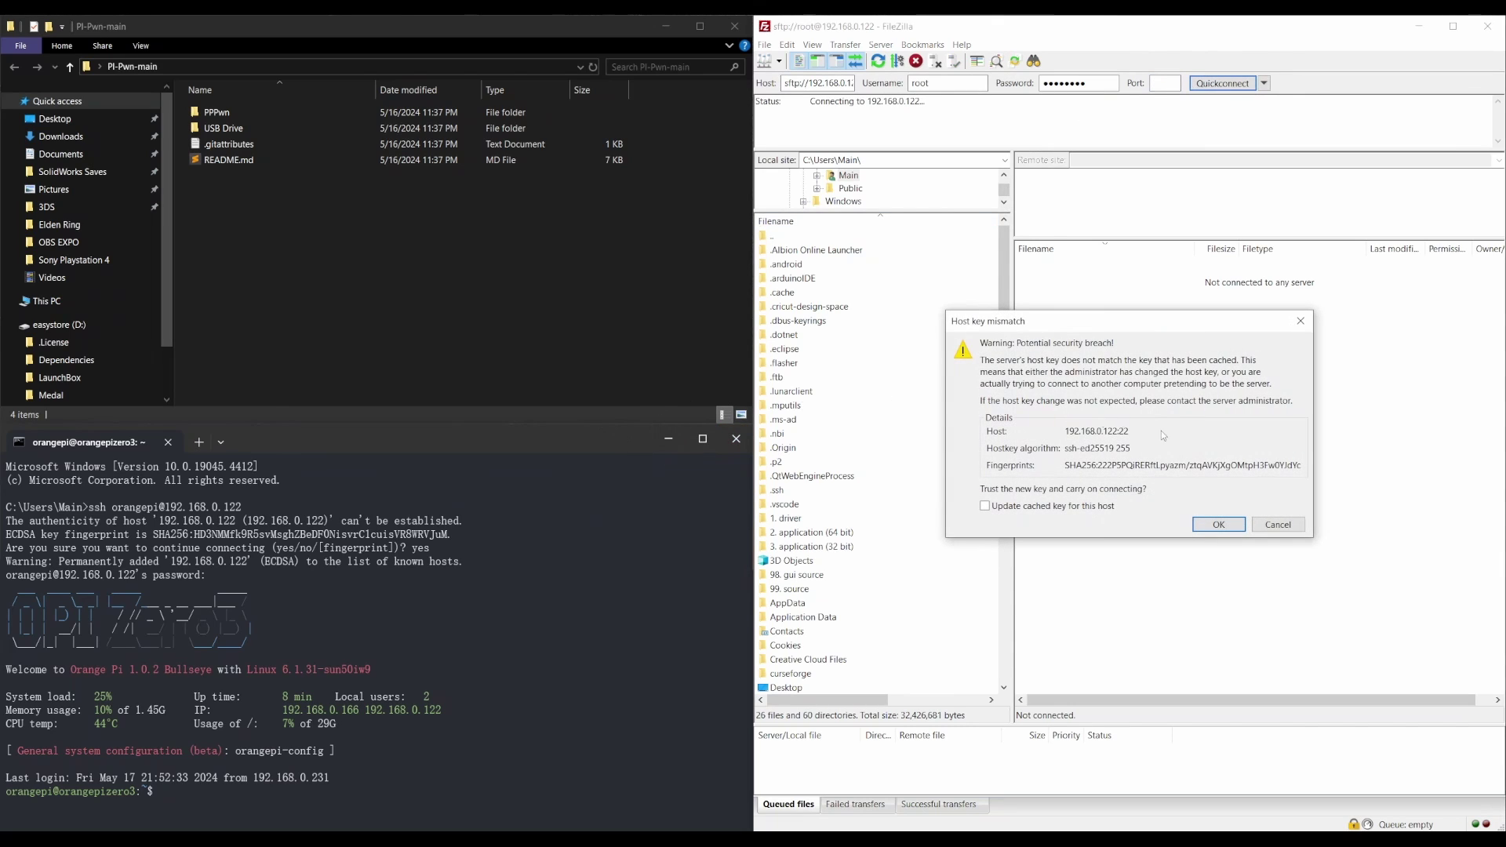
left_click(1218, 524)
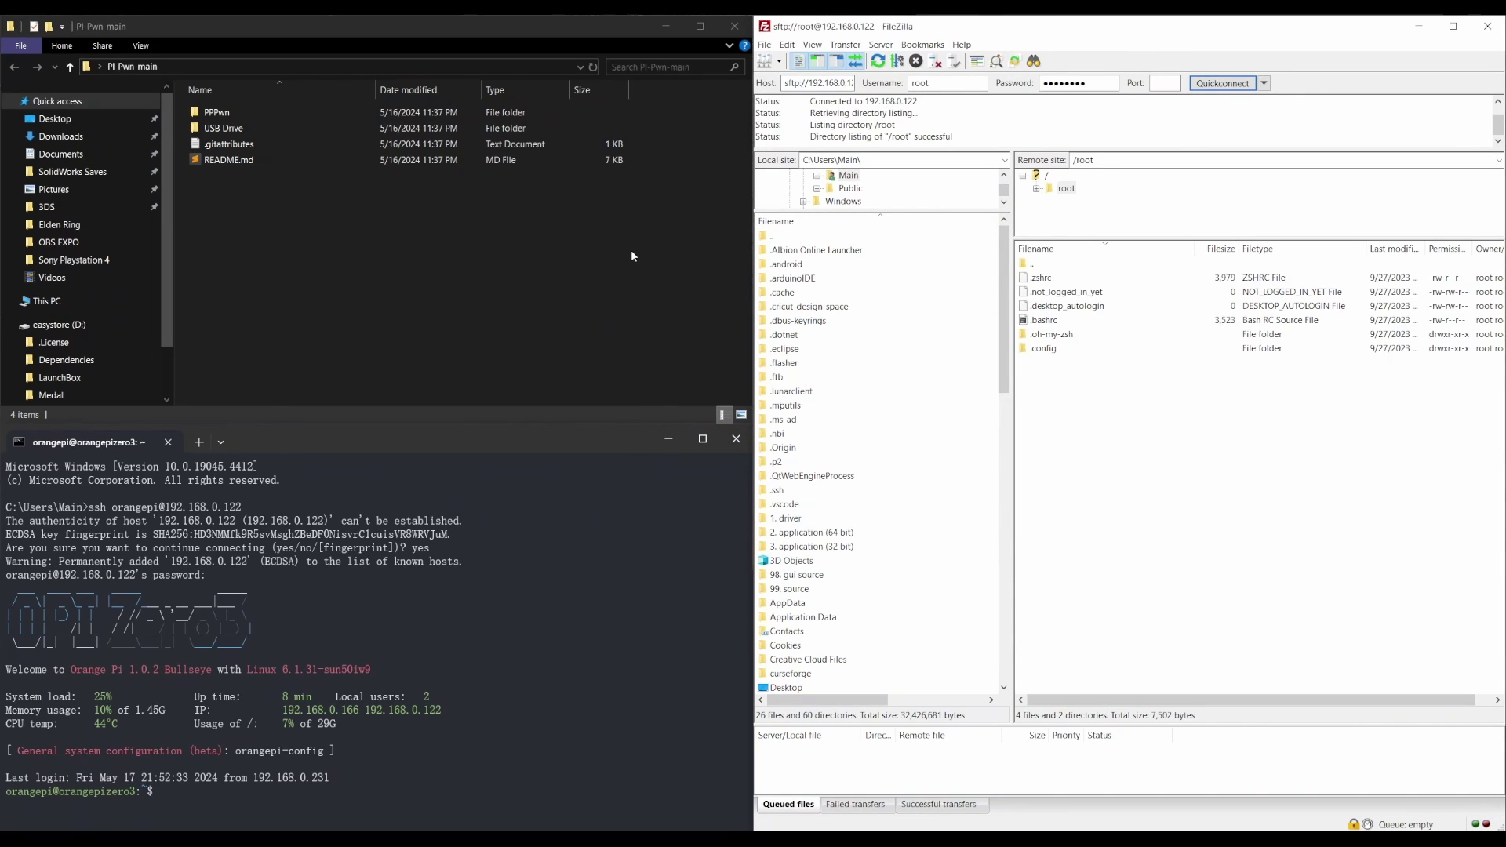
Upload the PPPwn folder into the remote /boot directory, then close FileZilla.
left_click(1041, 179)
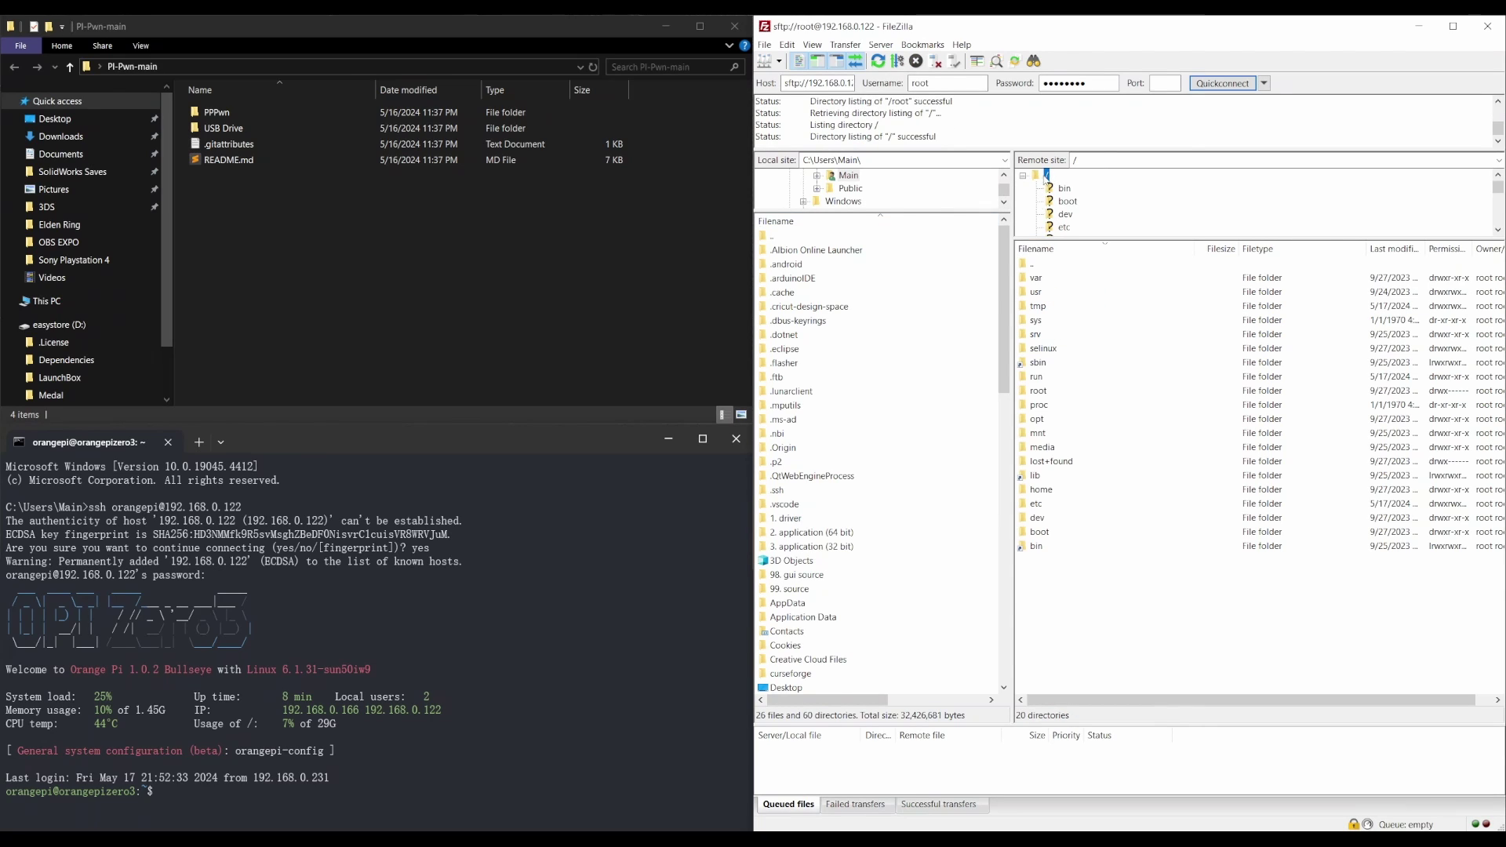
double_click(1046, 179)
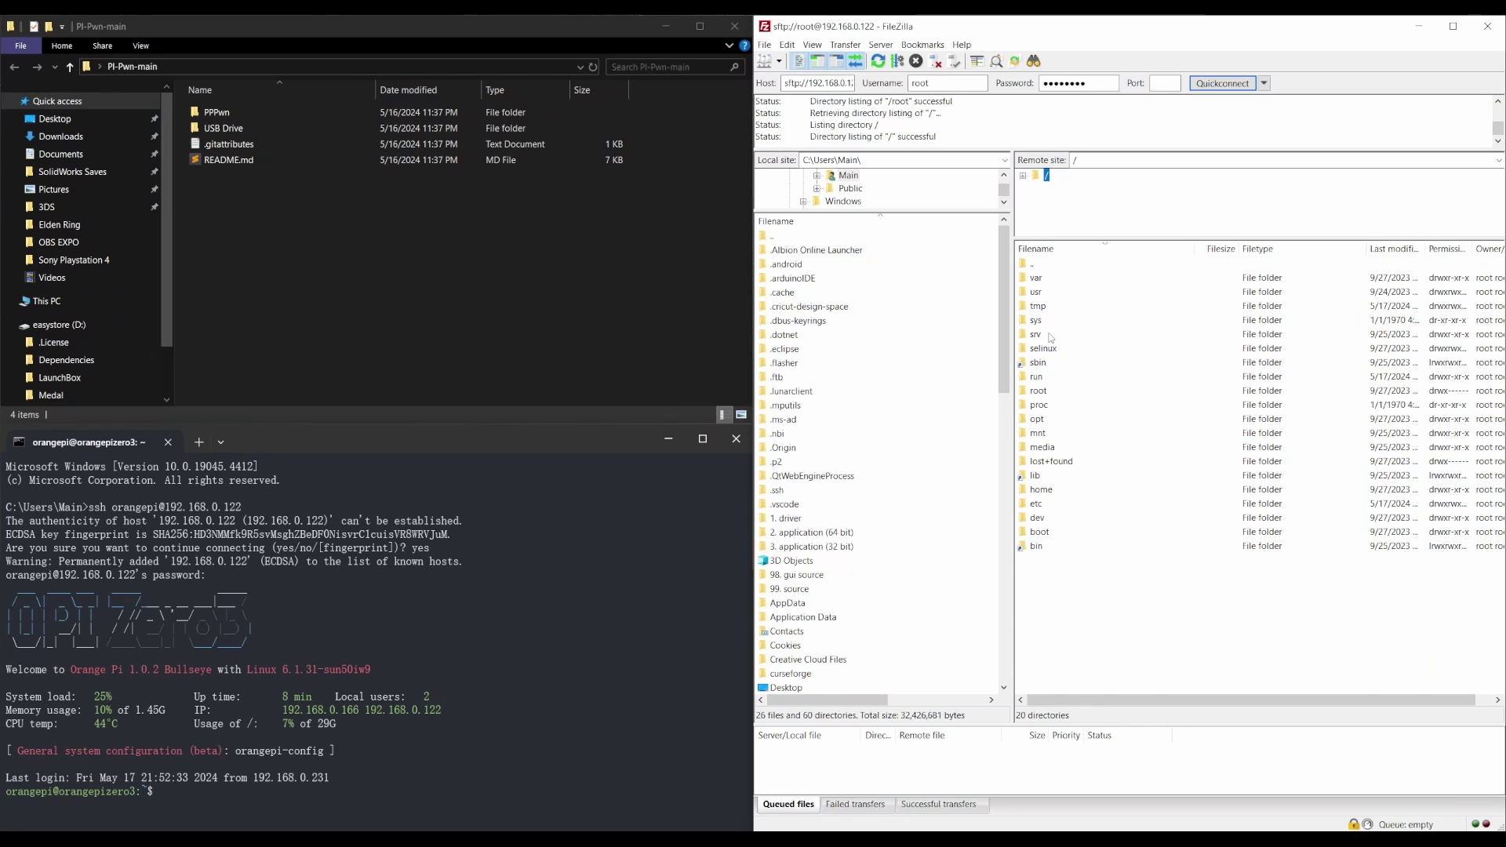
left_click(1043, 533)
double_click(1041, 533)
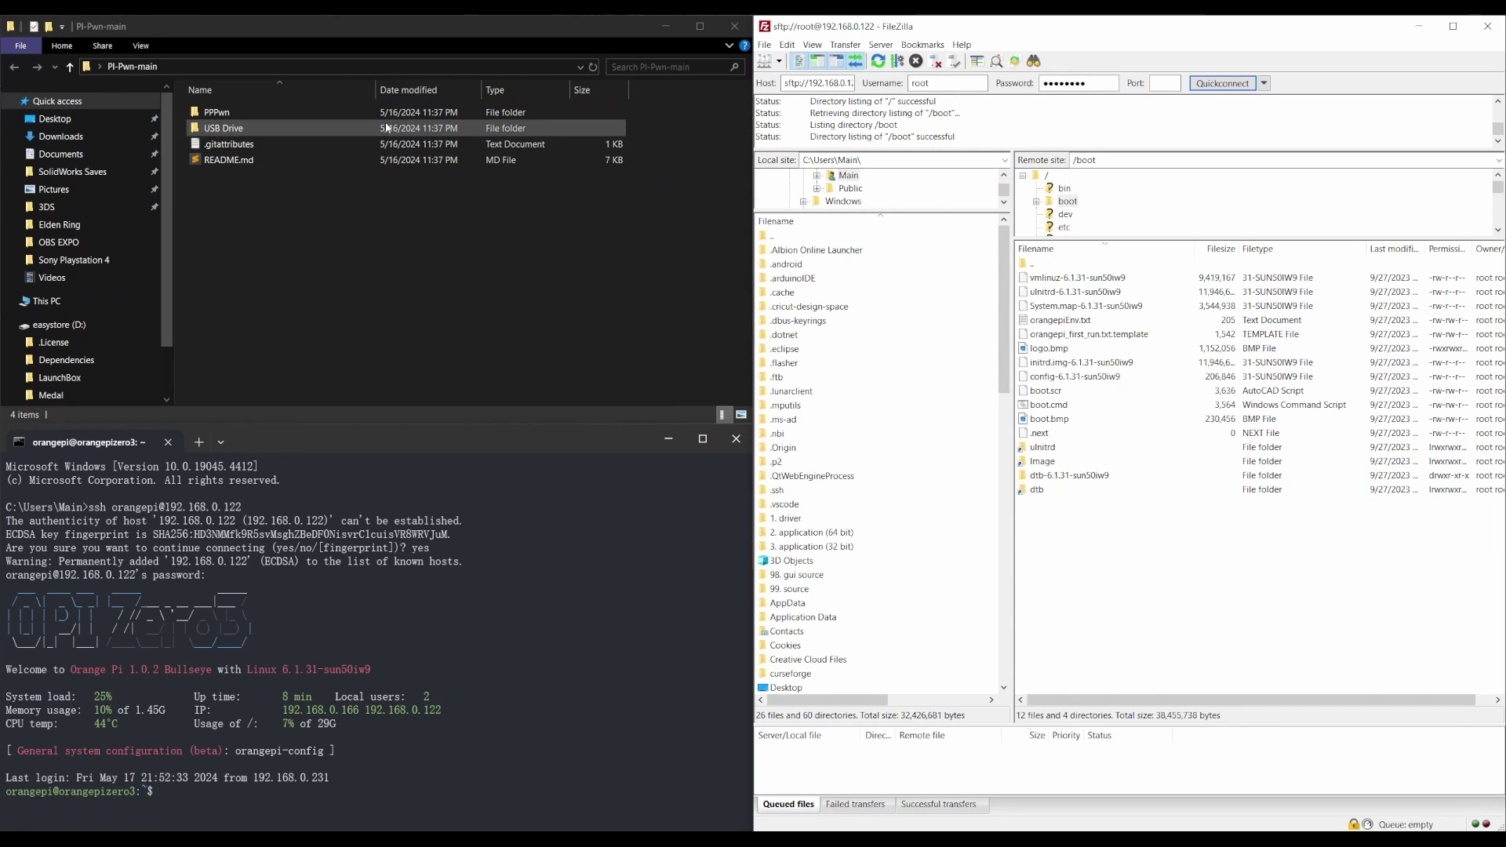
left_click_drag(250, 115, 1208, 596)
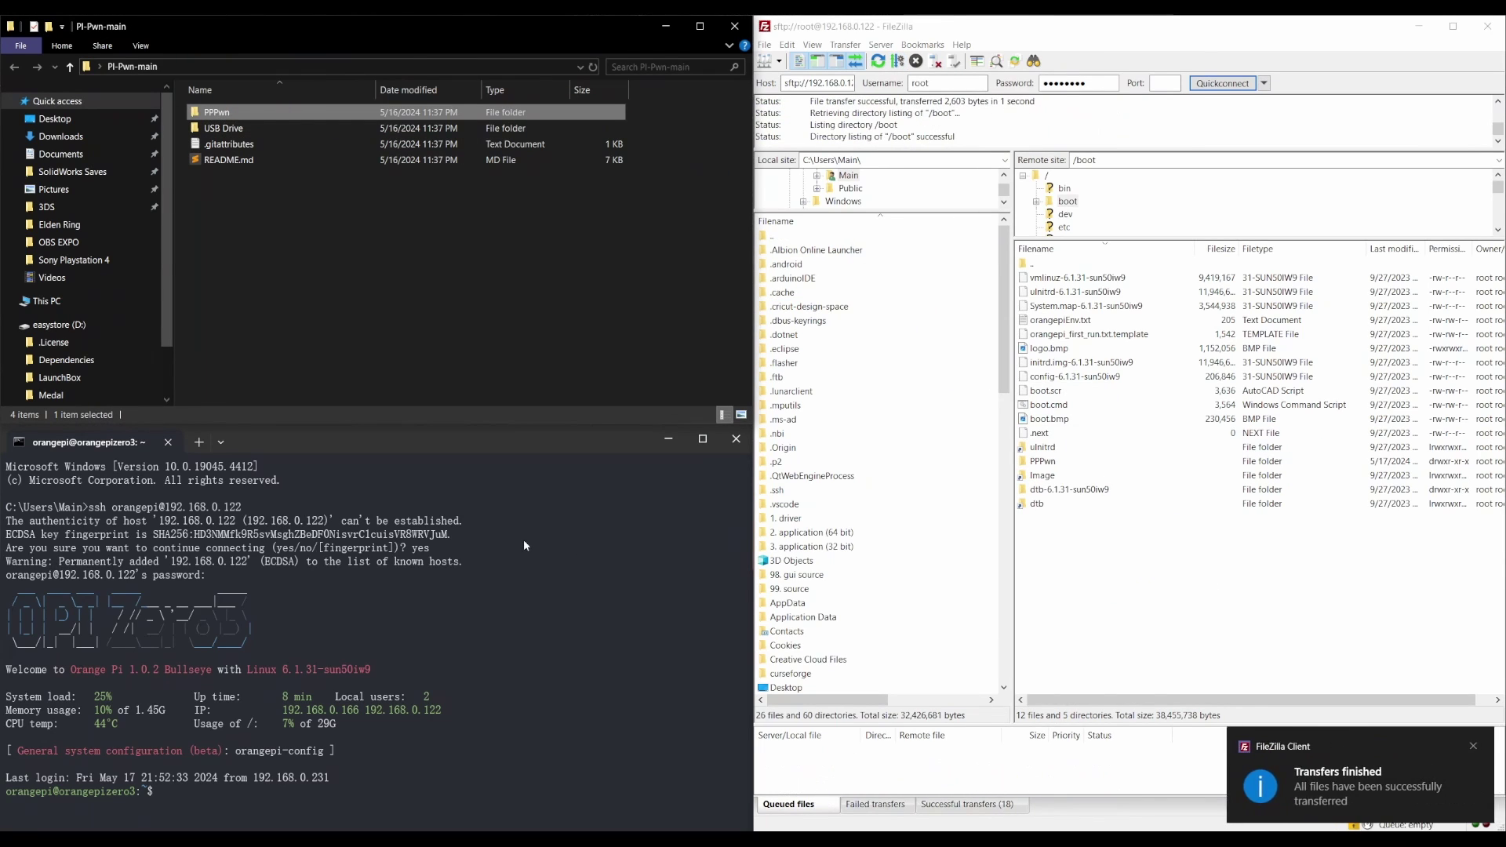
left_click(1499, 35)
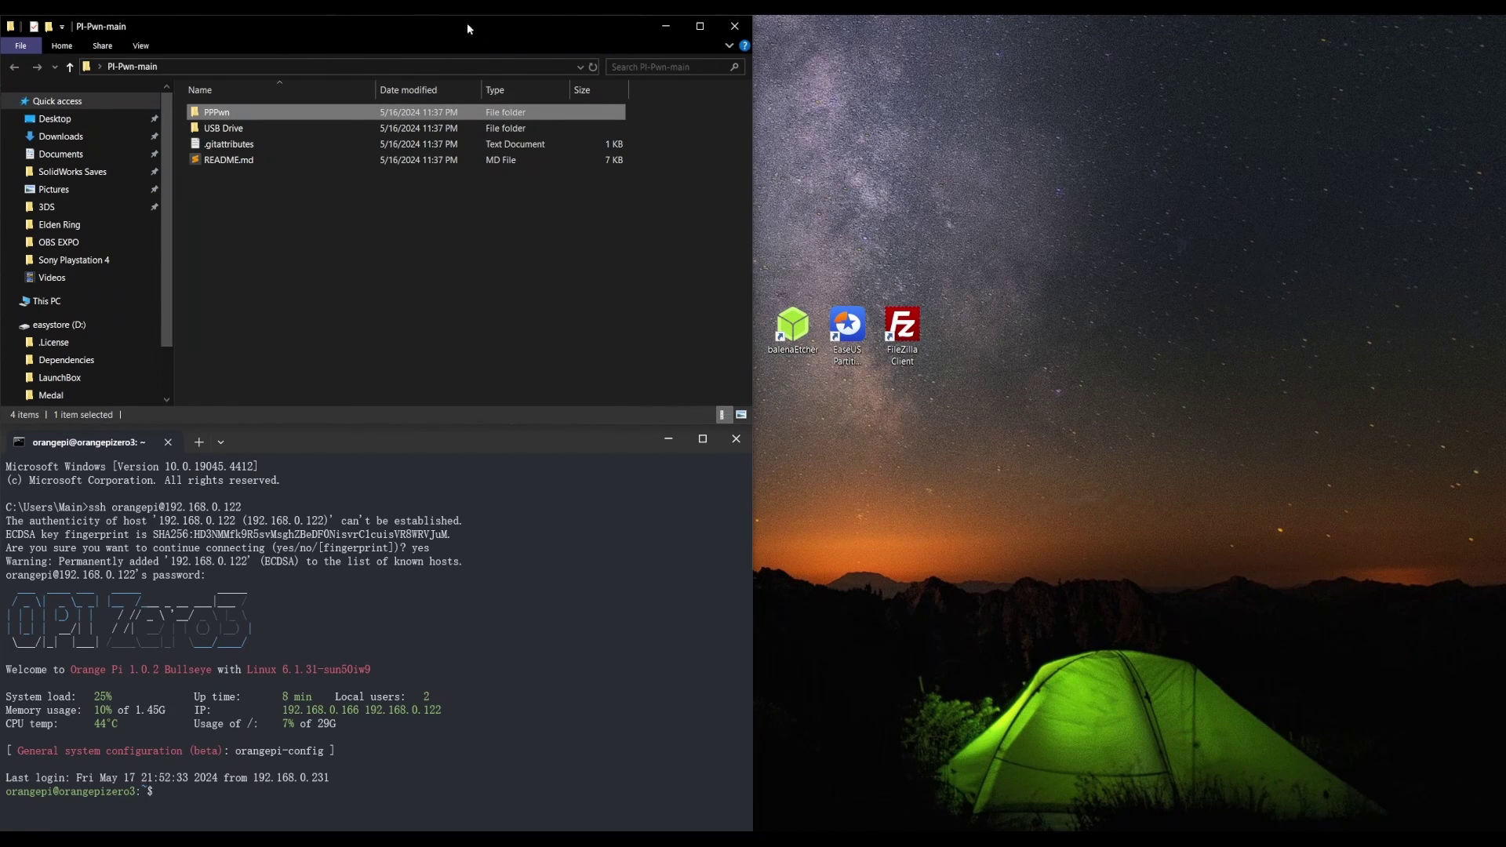
Close the Pi-Pwn-main folder, snap the SSH terminal right, and scroll down the PI-Pwn README.
left_click(666, 26)
left_click_drag(525, 426, 1502, 393)
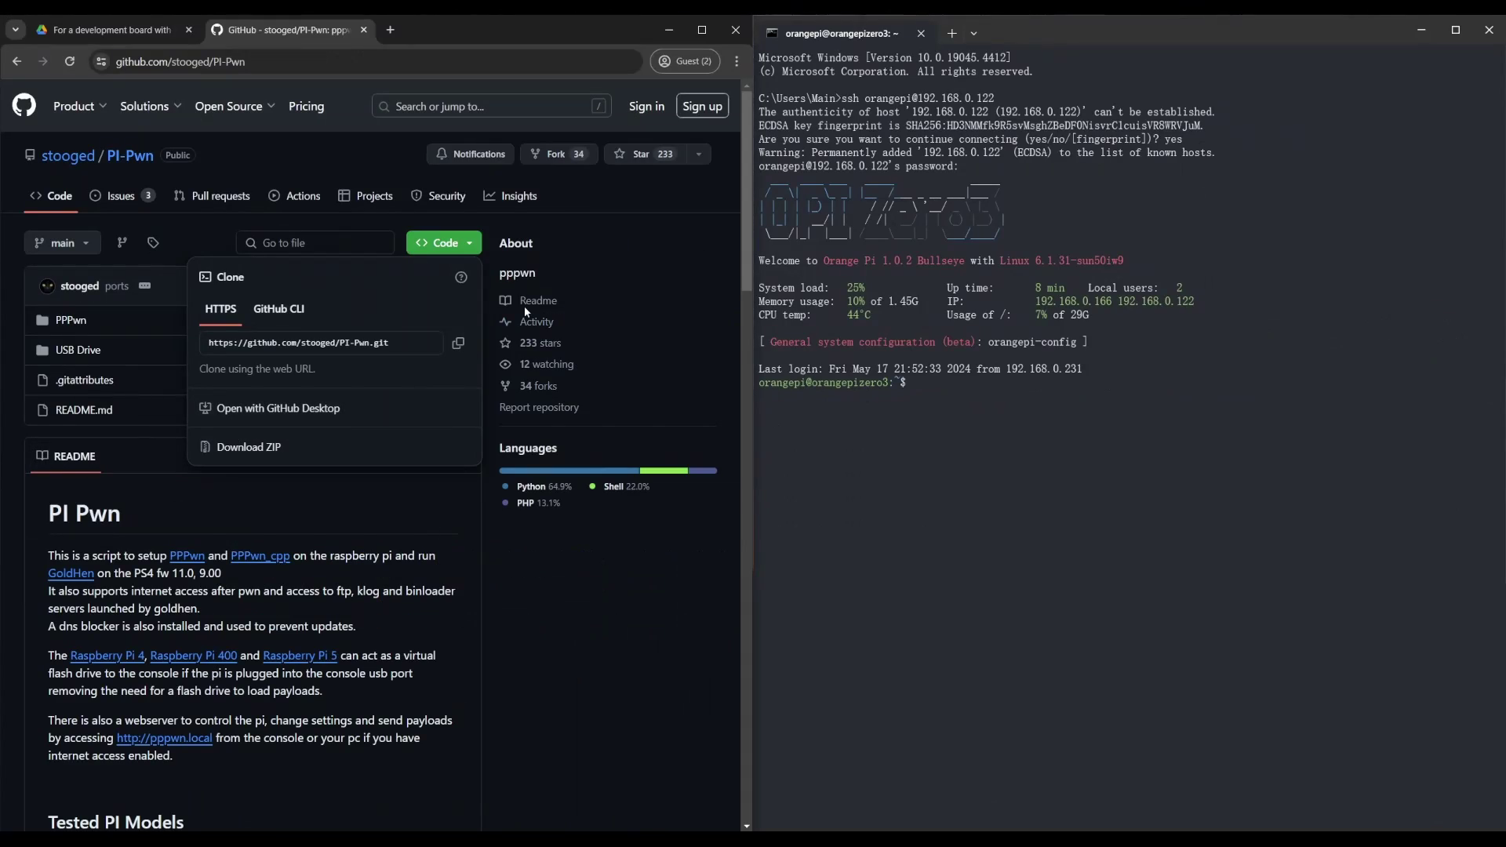
left_click(447, 582)
scroll(446, 580, "down", 2)
scroll(445, 580, "down", 6)
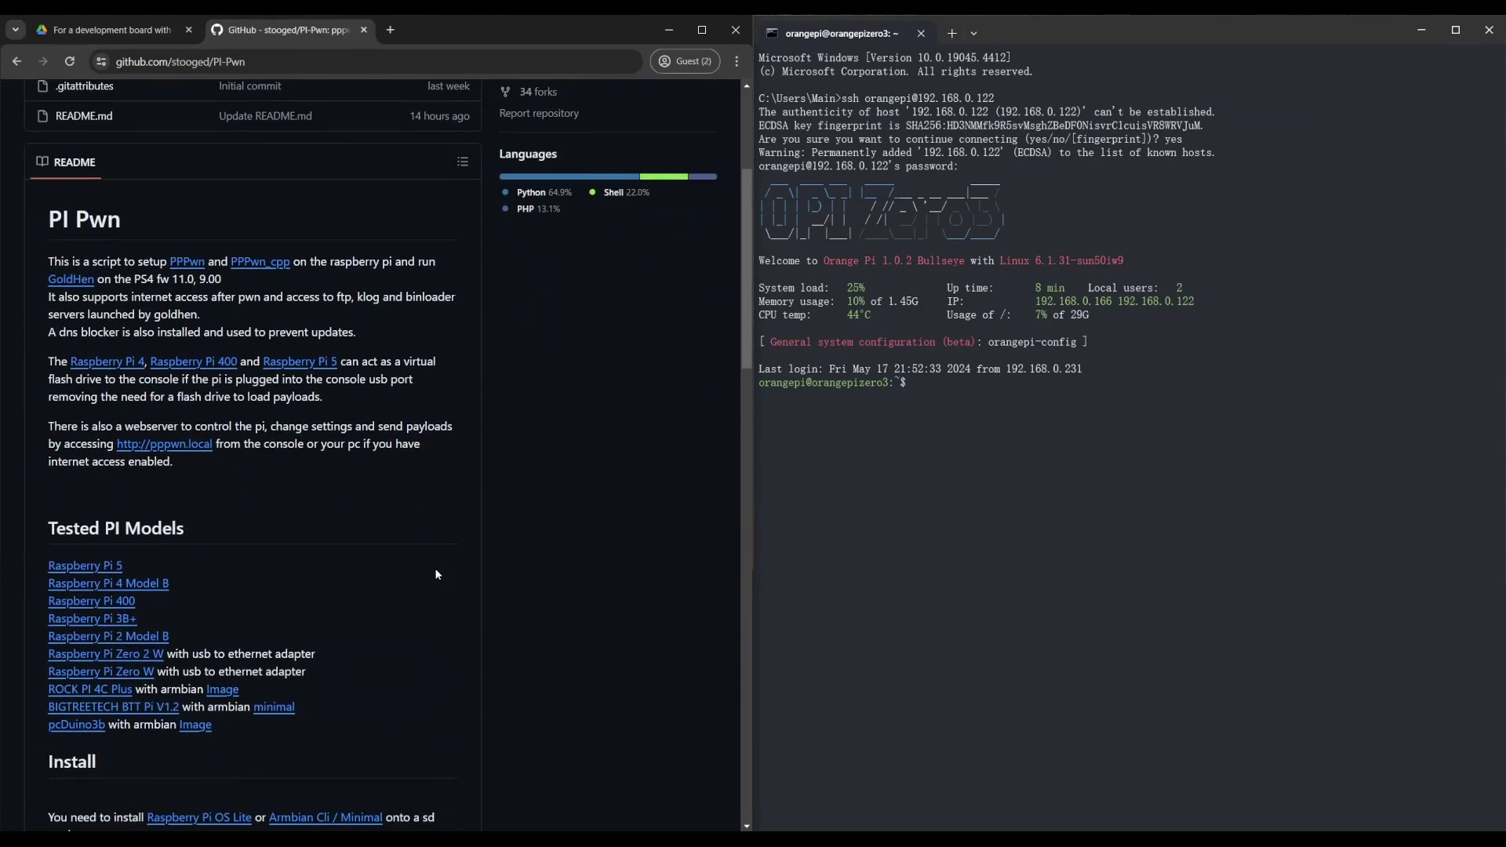
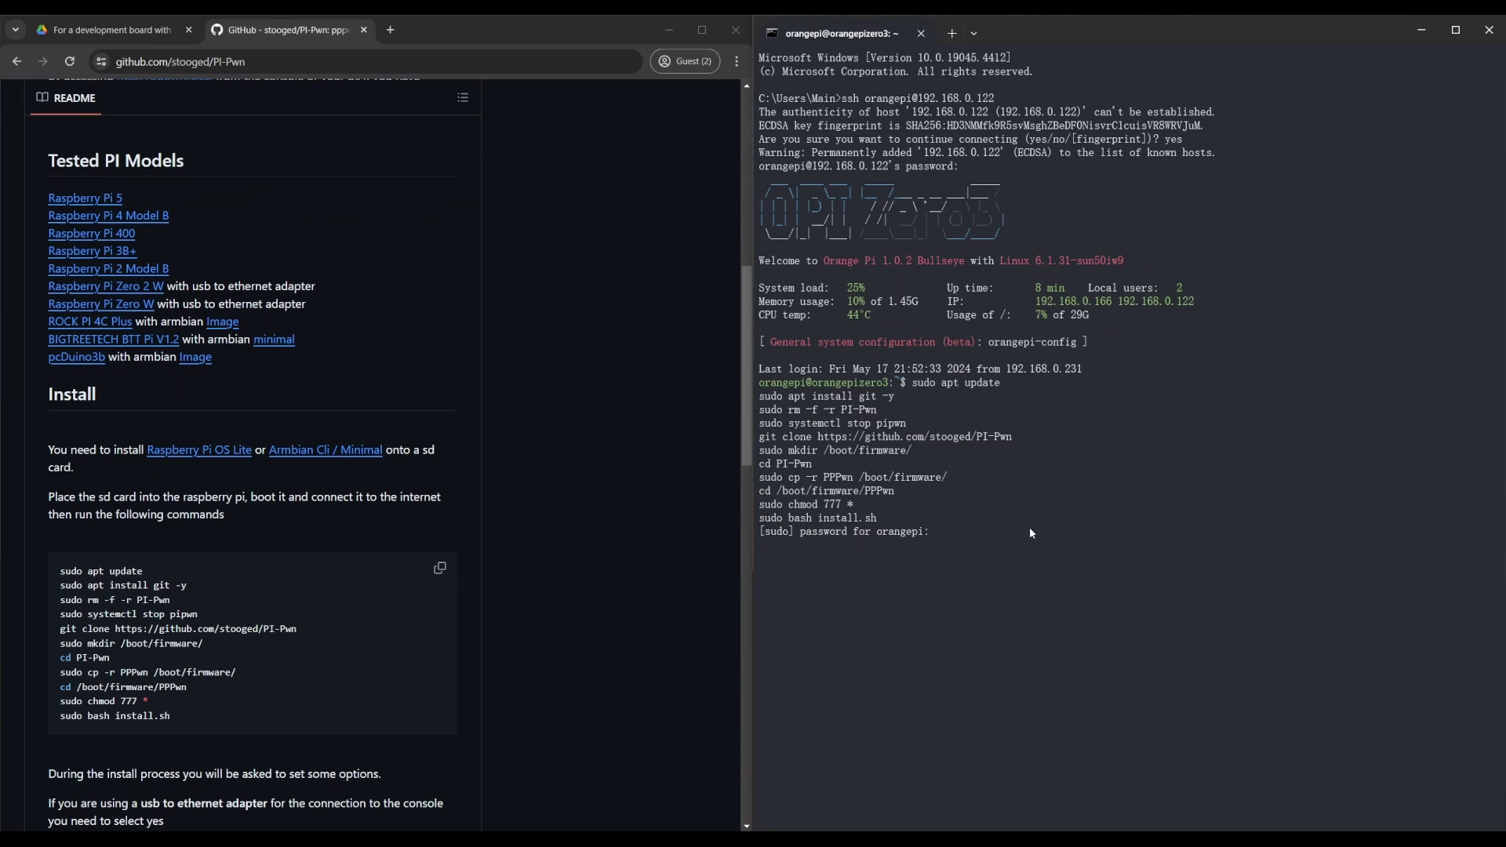
Submit the sudo password to start install.sh, then answer N and Y to its first setup prompts.
key("Return")
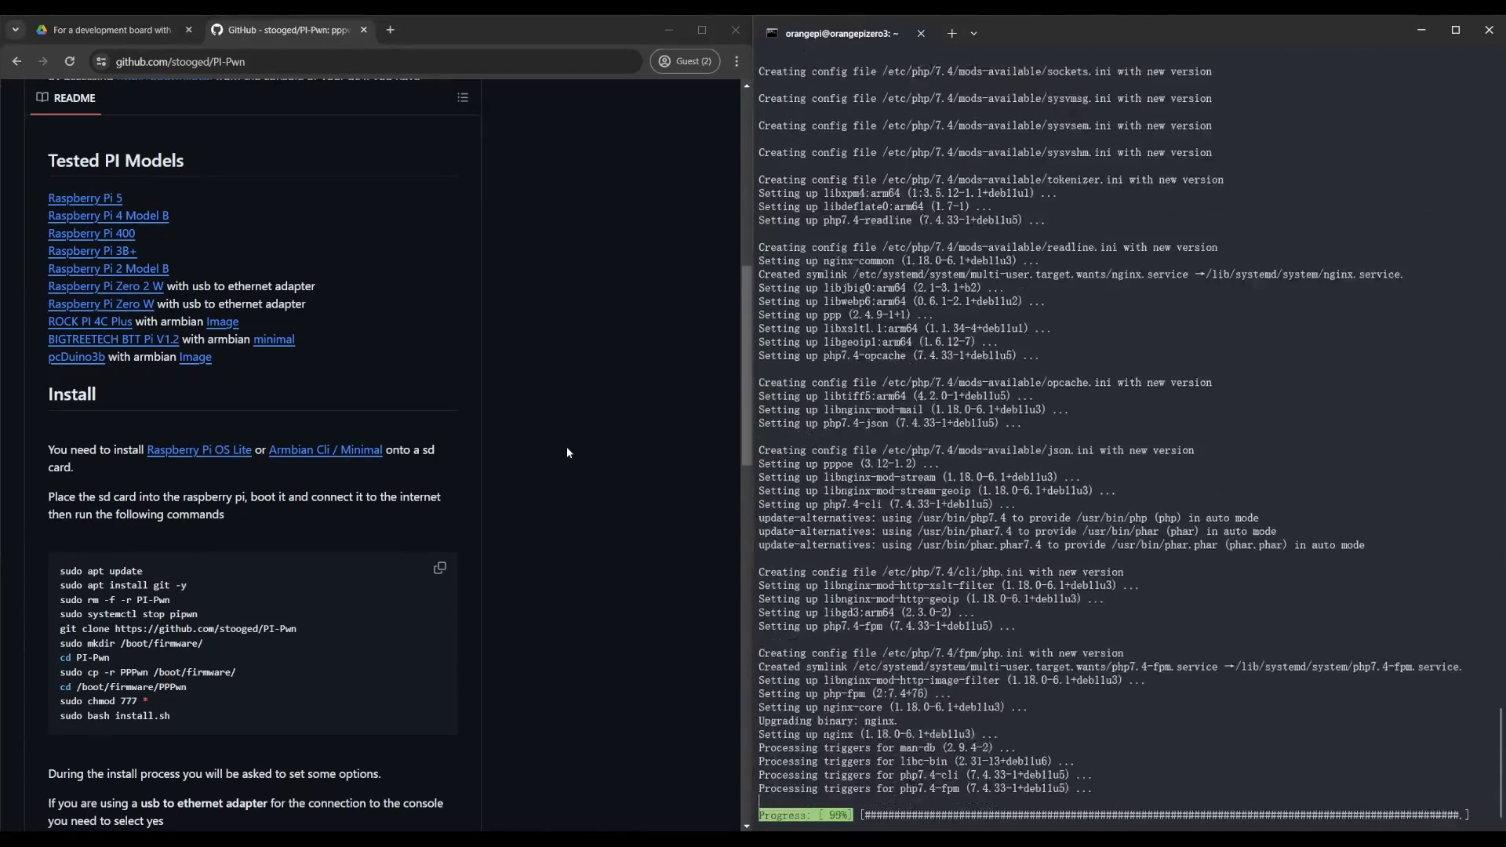
type("N")
key("Return")
type("Y")
key("Return")
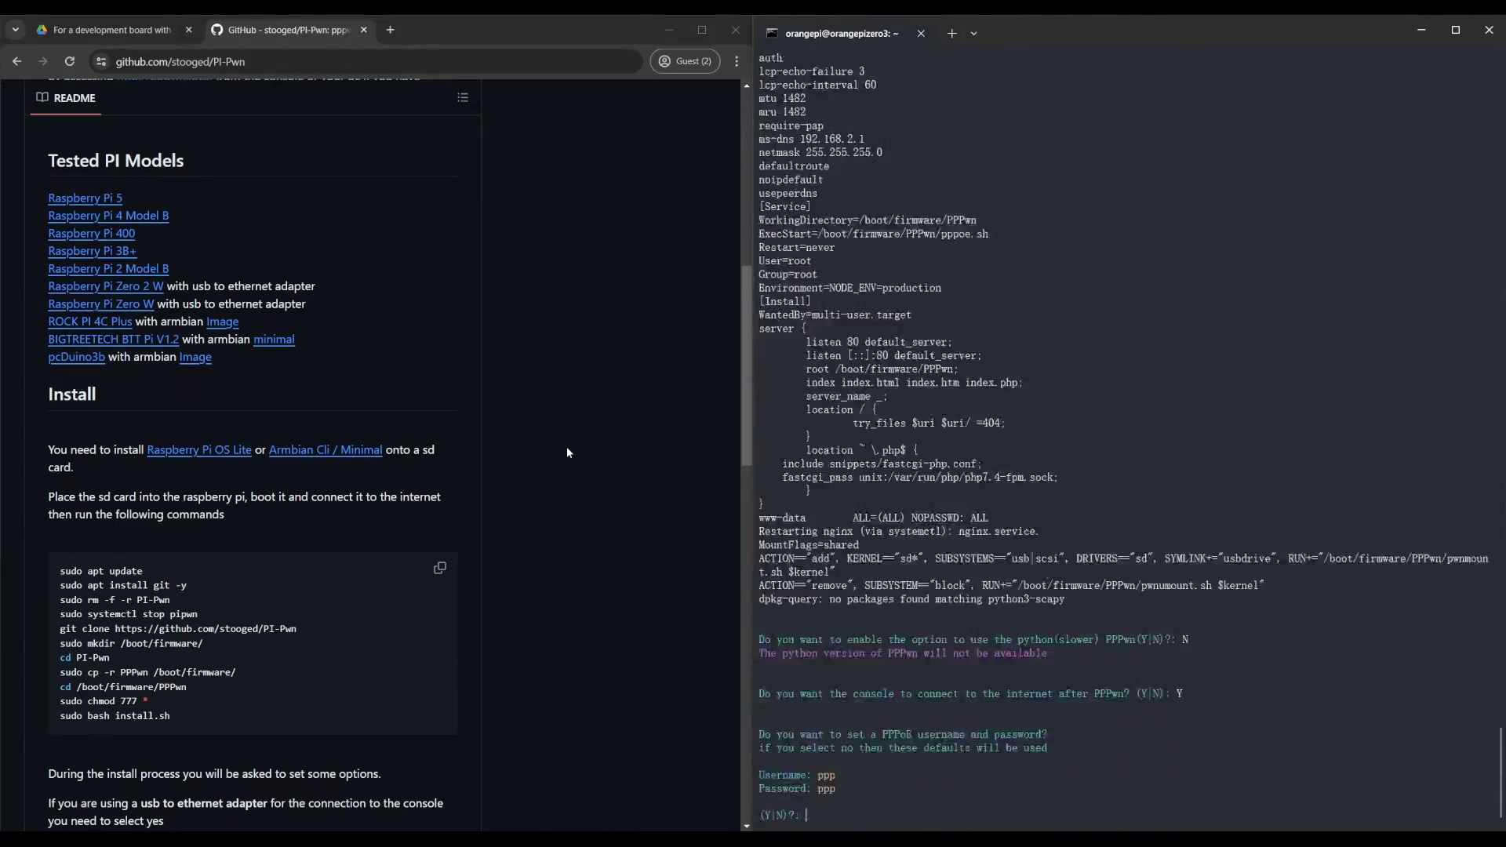
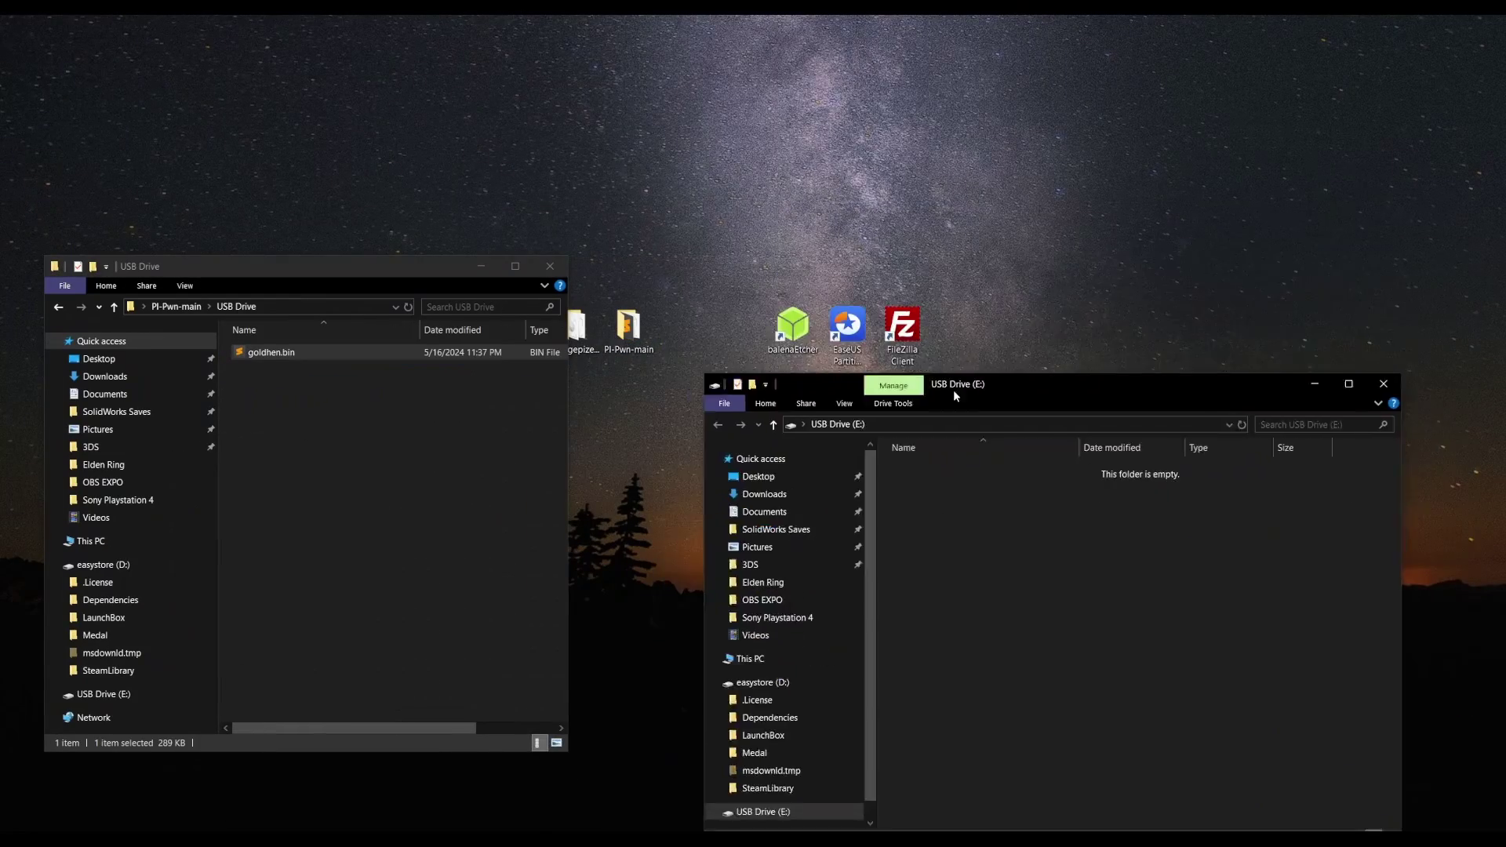
Place the empty USB Drive (E:) window beside the PI-Pwn-main folder window containing goldhen.bin.
left_click(526, 569)
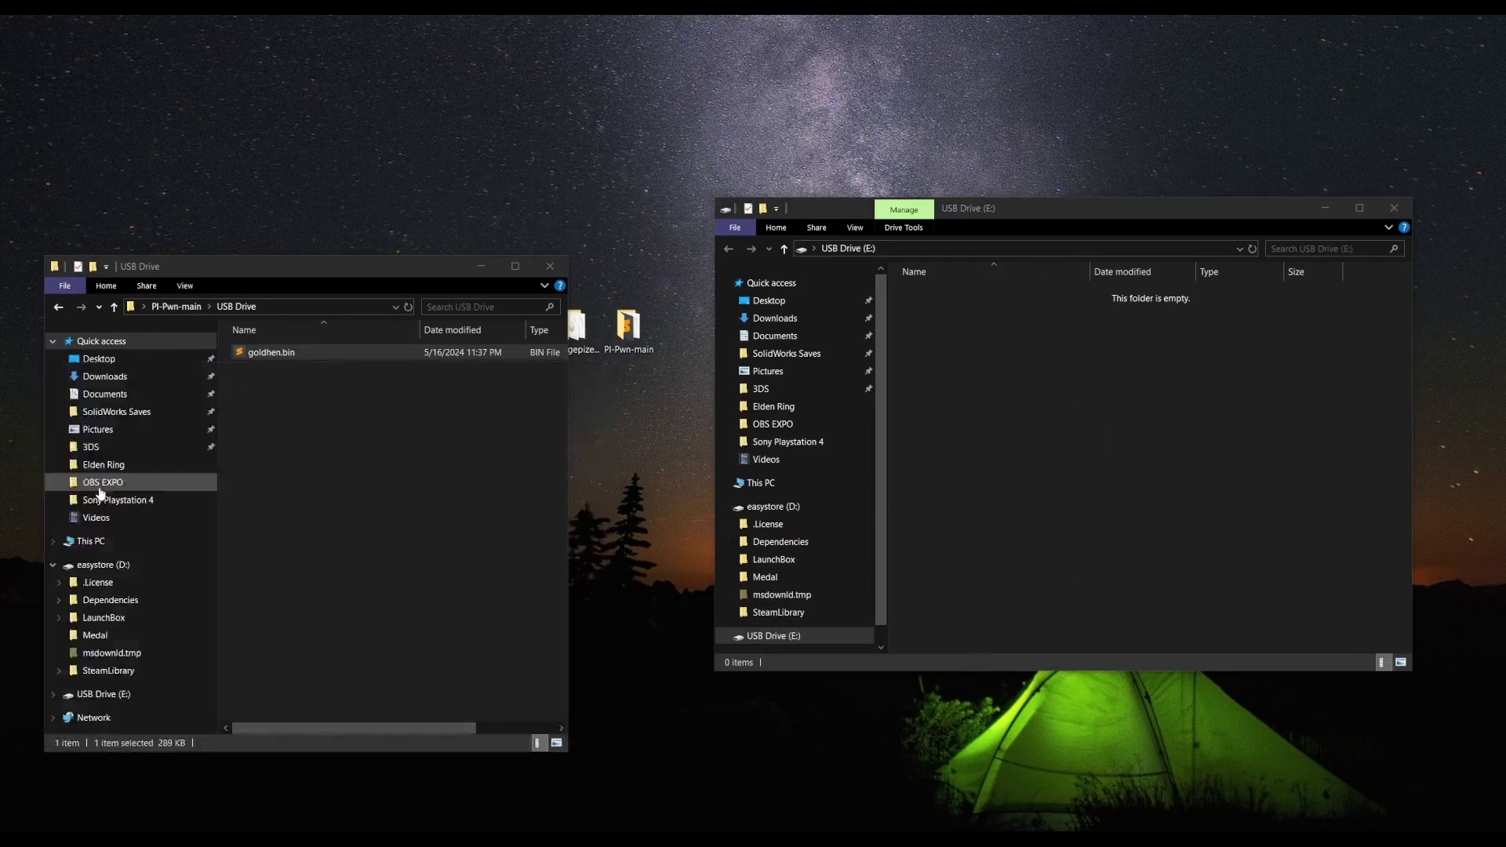
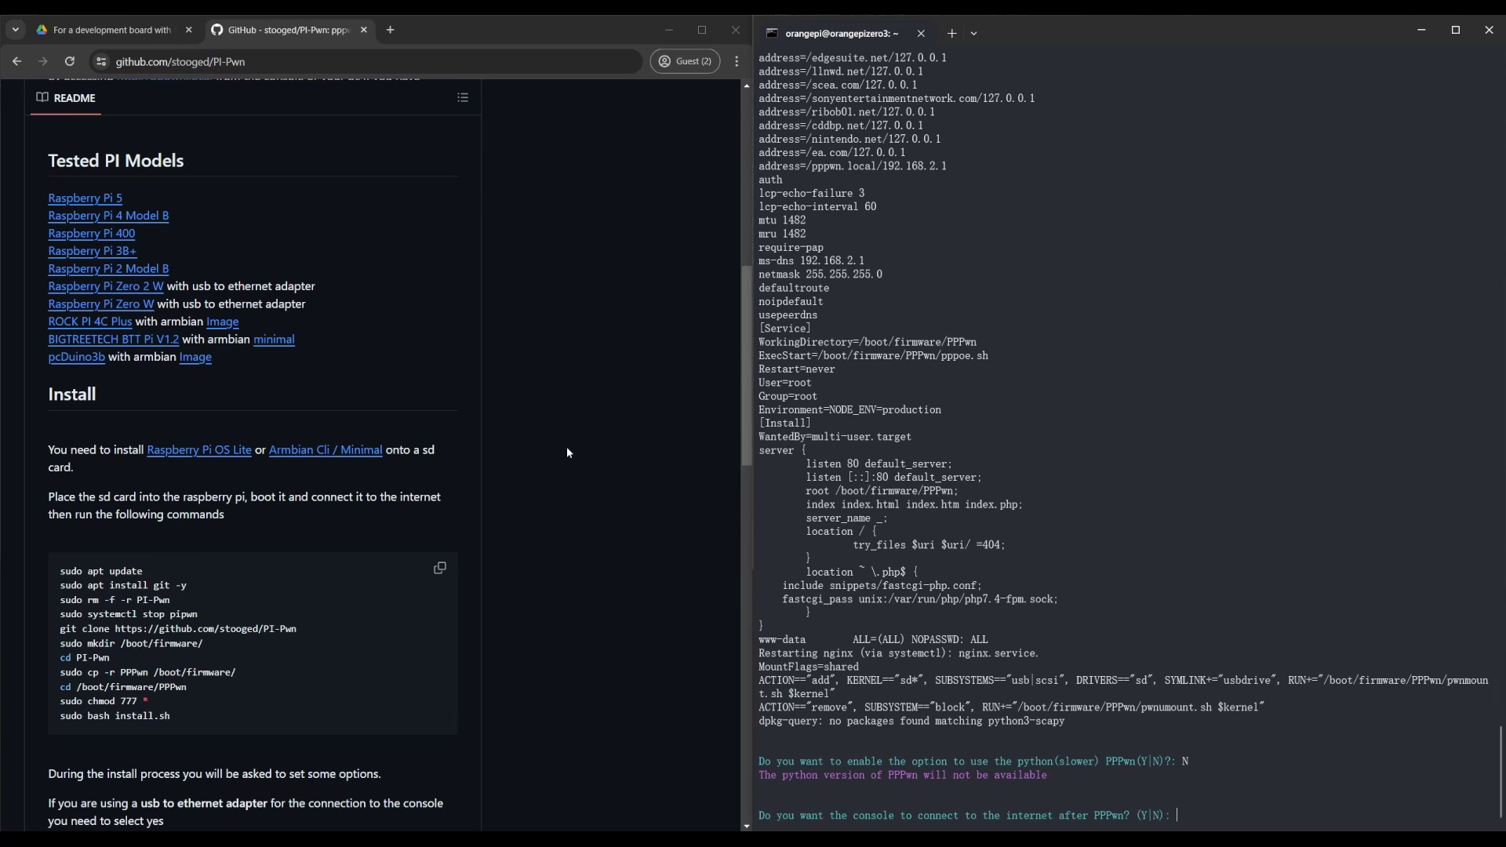
Enable console internet access after PPPwn and keep the default PPPoE username and password.
type("Y")
key("Return")
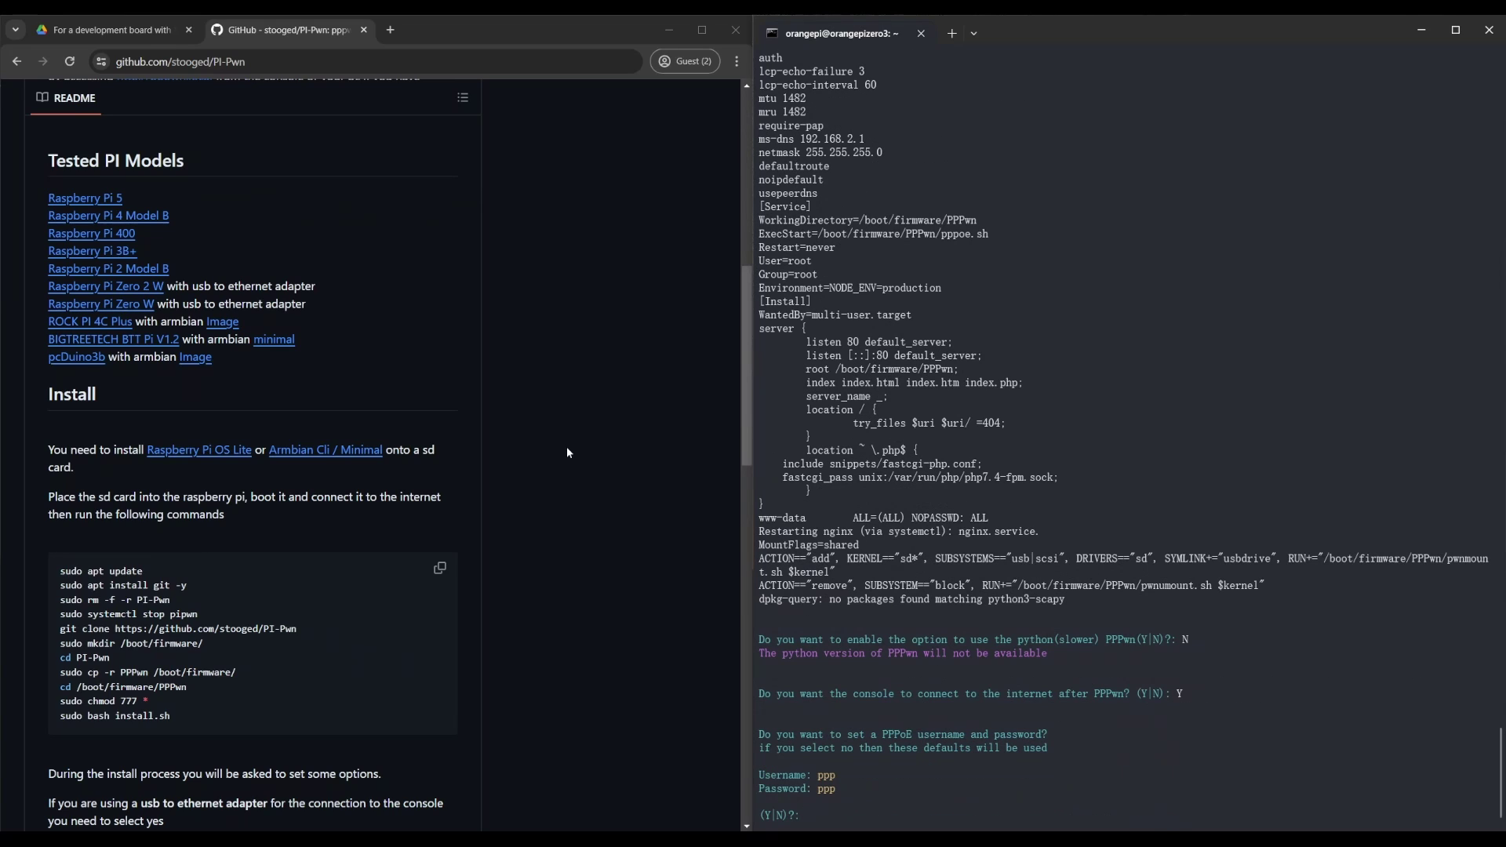
type("N")
key("Return")
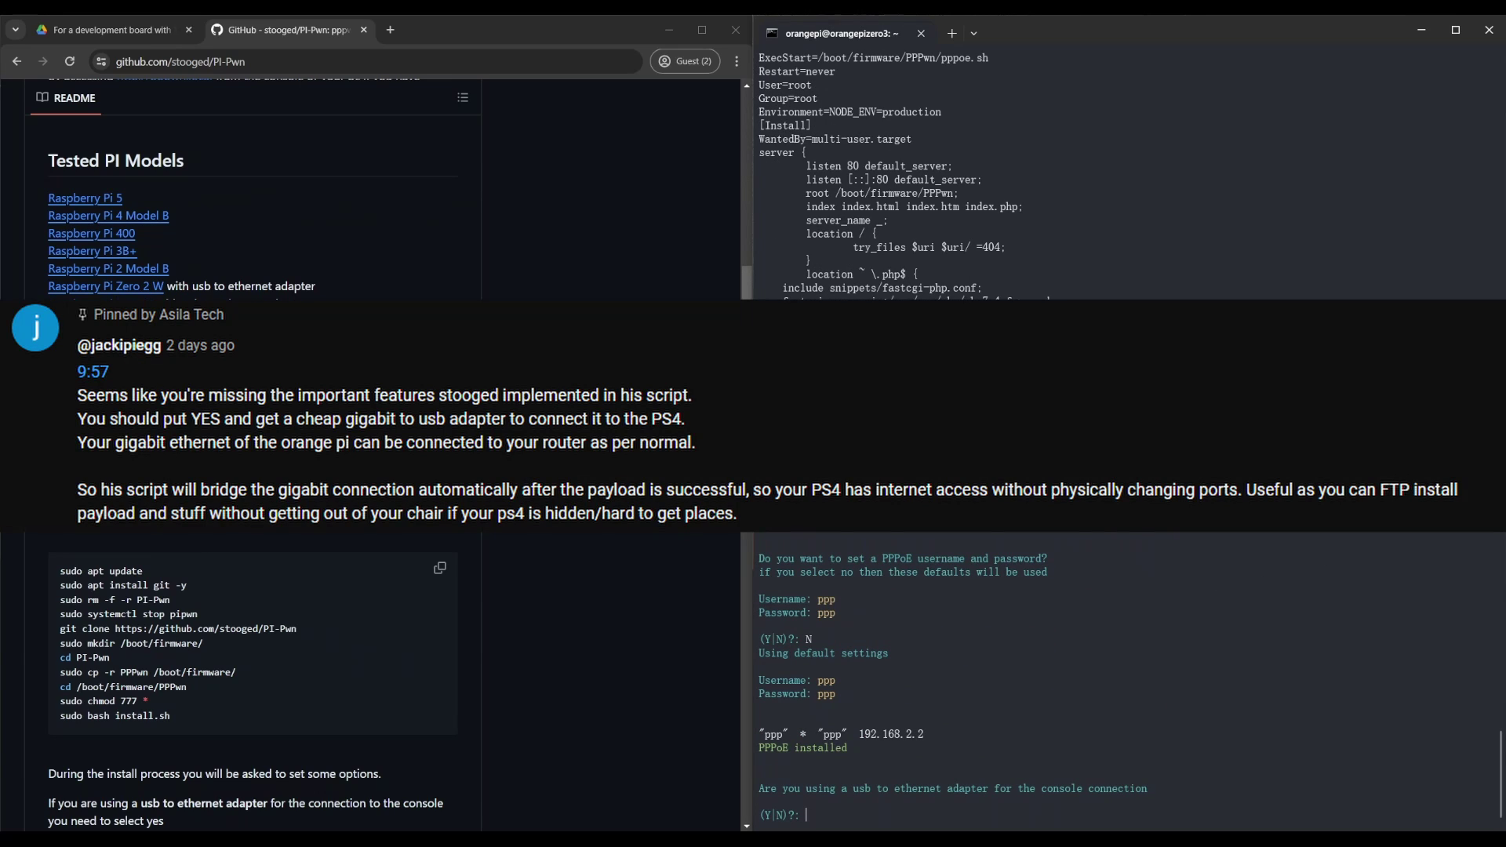
Confirm a USB-to-Ethernet adapter is used and keep firmware version 11.00.
type("Y")
key("Return")
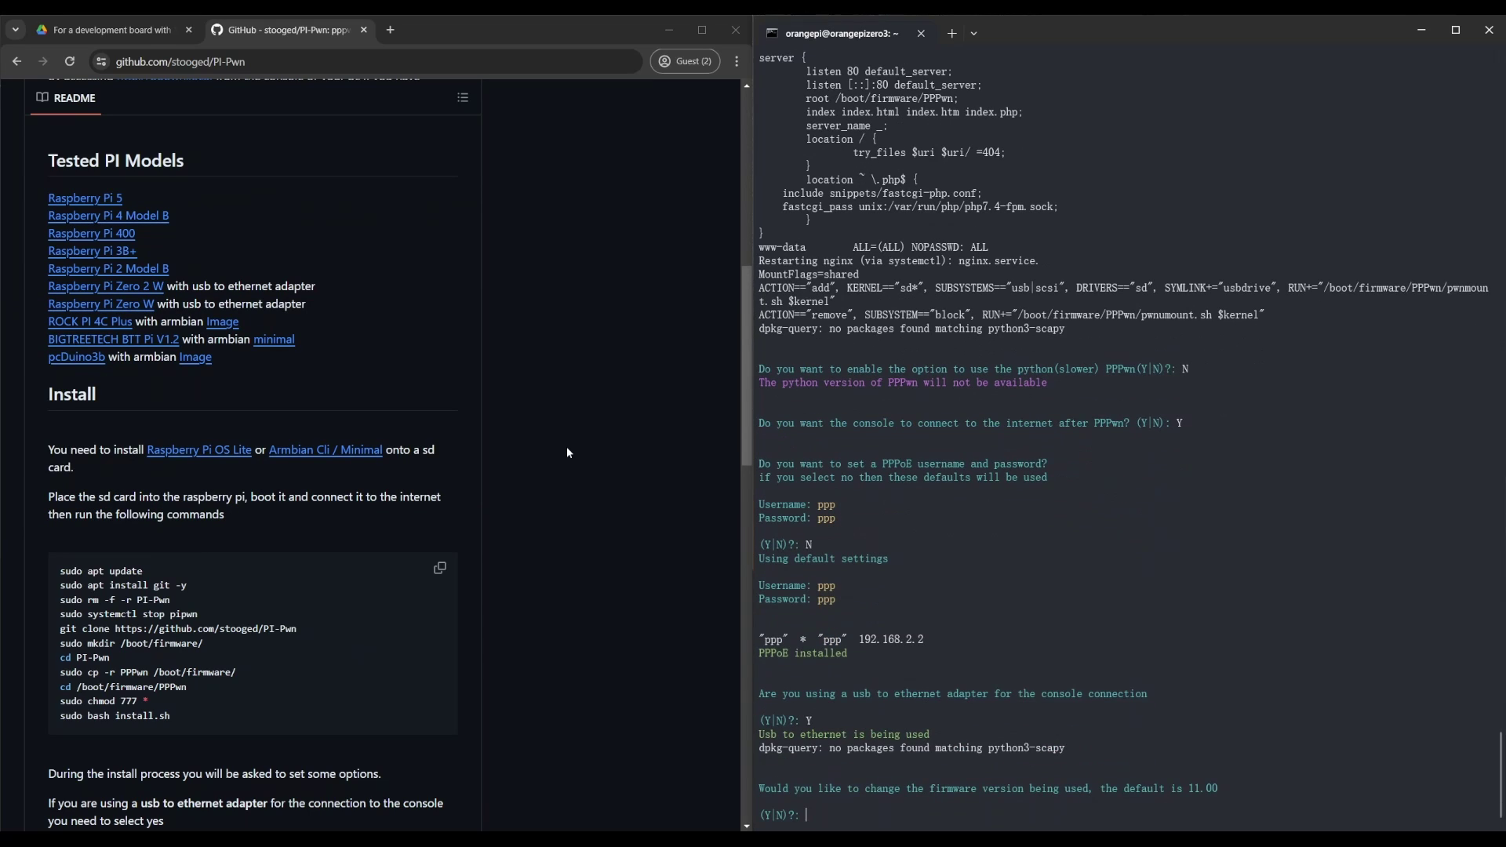
type("N")
key("Return")
Keep eth0 as the LAN interface to finish installing, then minimize the browser.
type("N")
key("Return")
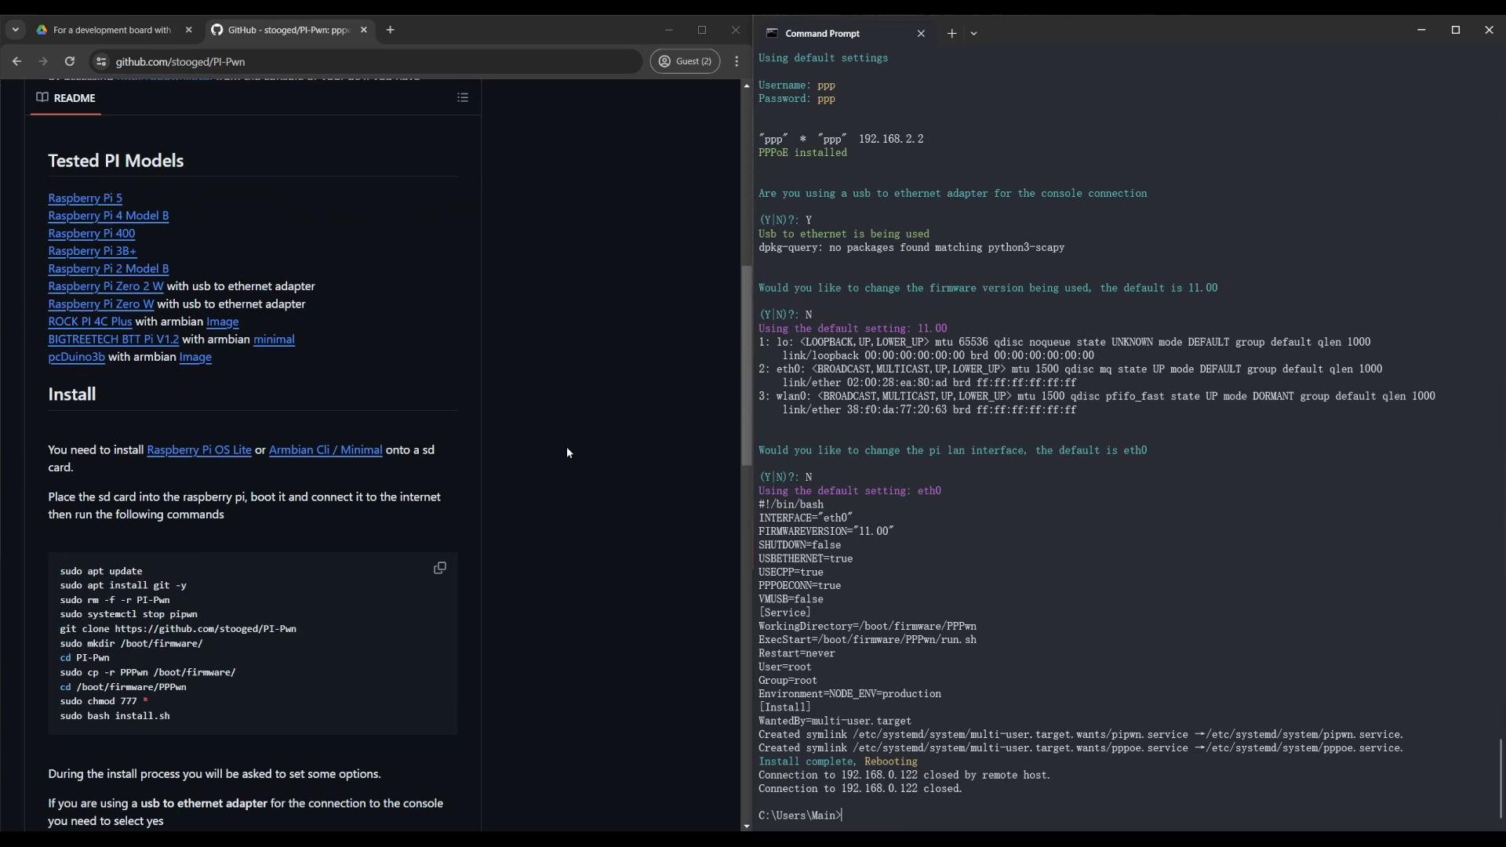
scroll(441, 248, "up", 8)
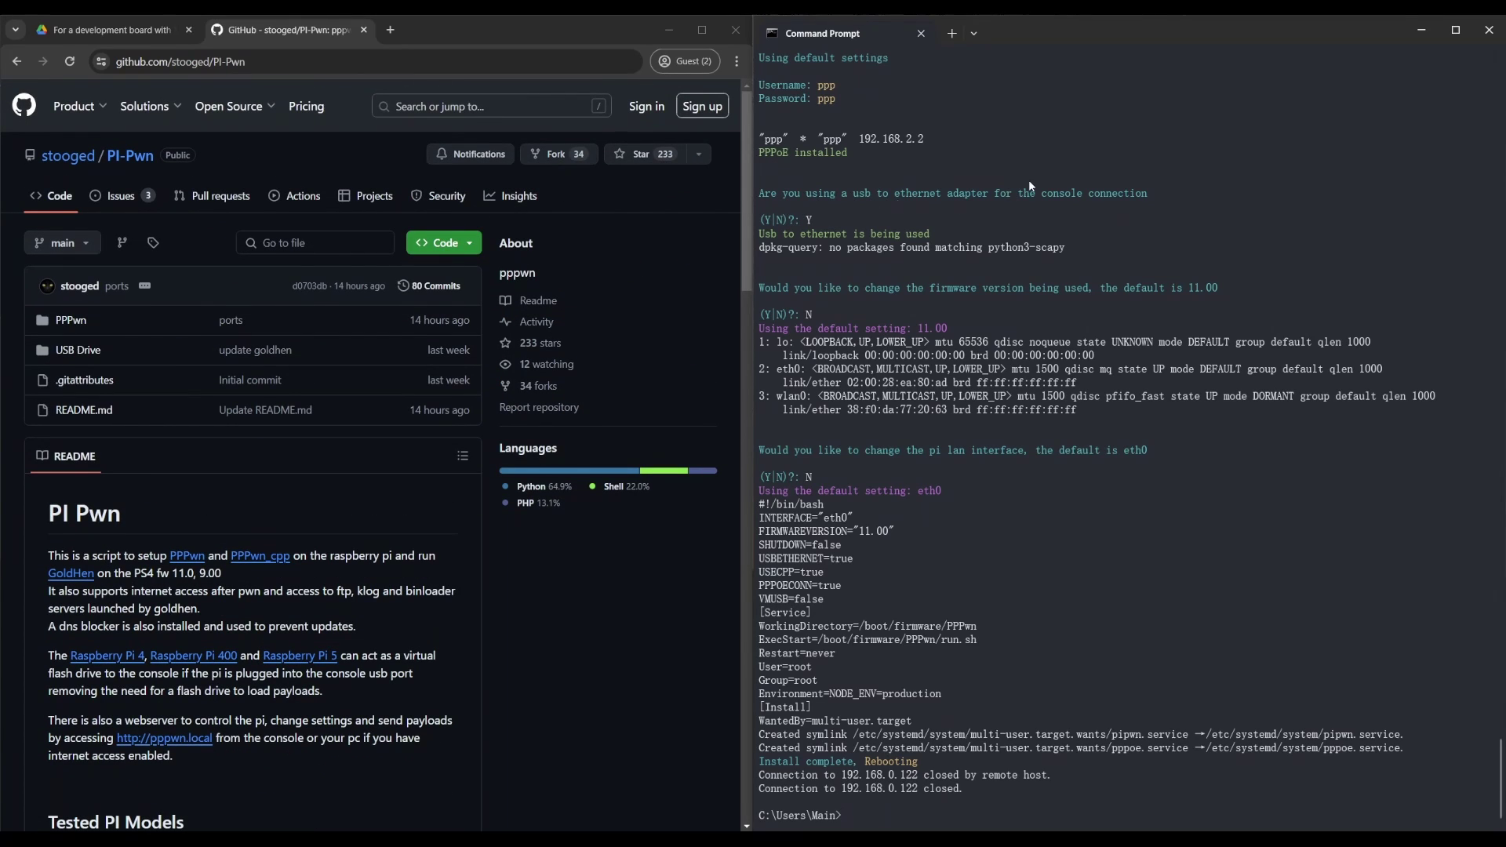
left_click(667, 34)
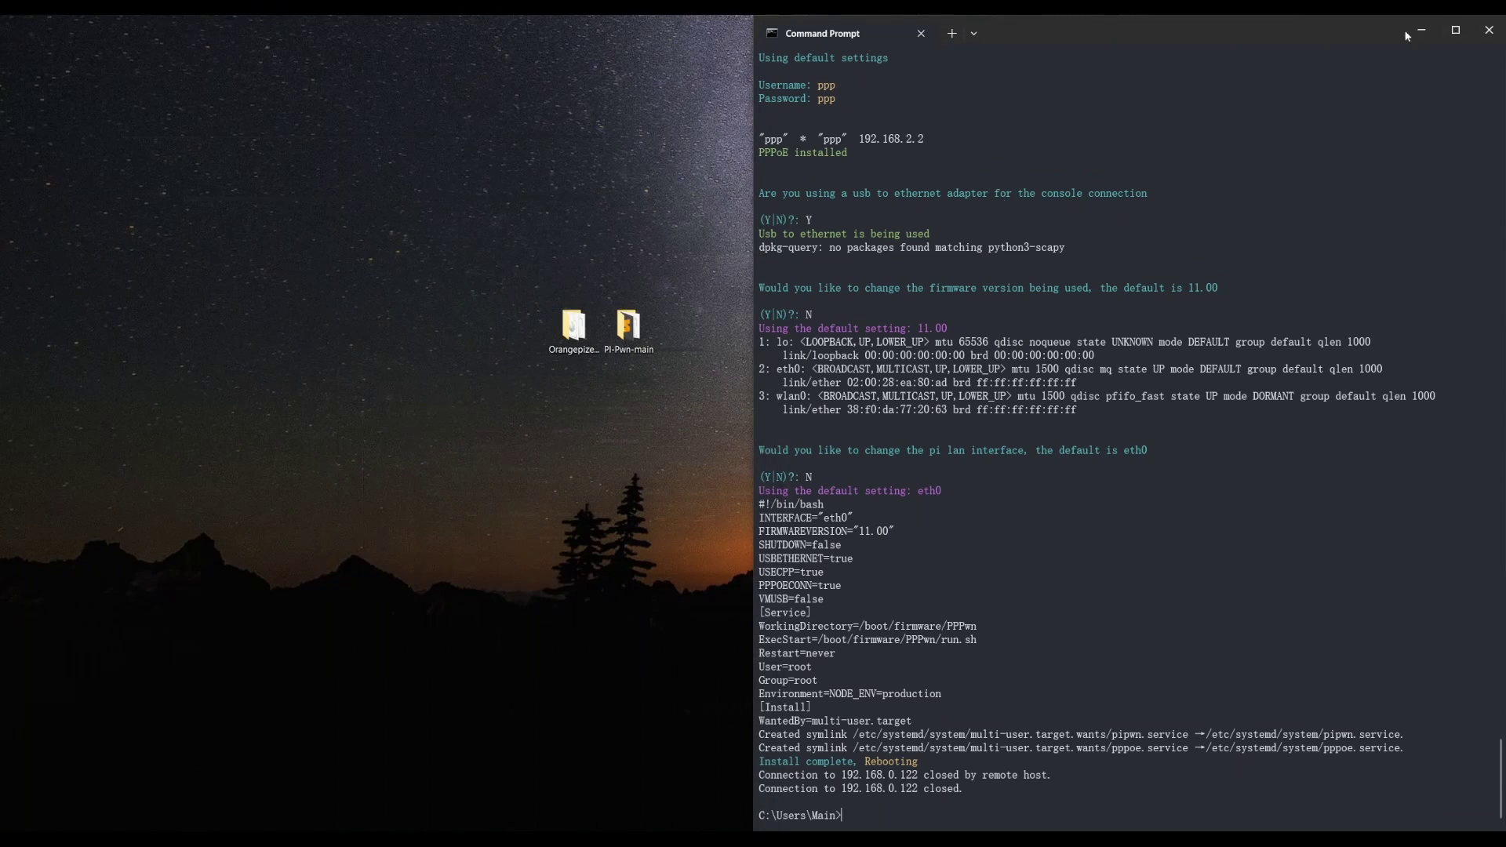
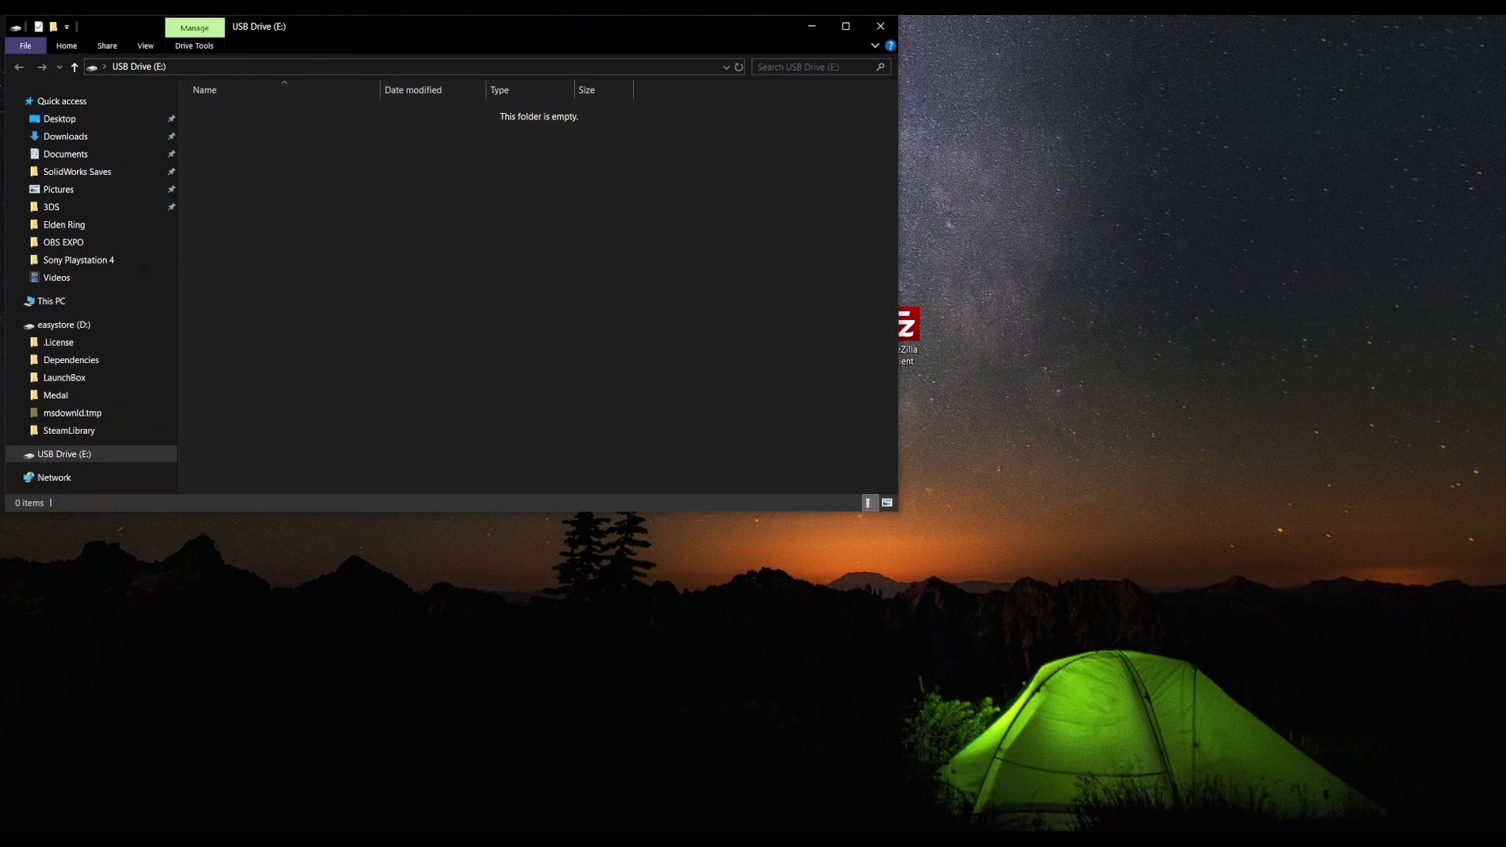
Shrink and move the USB Drive (E:) window to uncover the desktop icons.
left_click_drag(520, 37, 775, 245)
left_click_drag(262, 223, 465, 243)
left_click_drag(764, 257, 1075, 251)
Open the PI-Pwn-main desktop folder and fit its narrowed window on screen.
left_click(634, 325)
double_click(634, 326)
left_click_drag(665, 8, 602, 231)
left_click_drag(967, 285, 597, 284)
left_click_drag(327, 227, 297, 272)
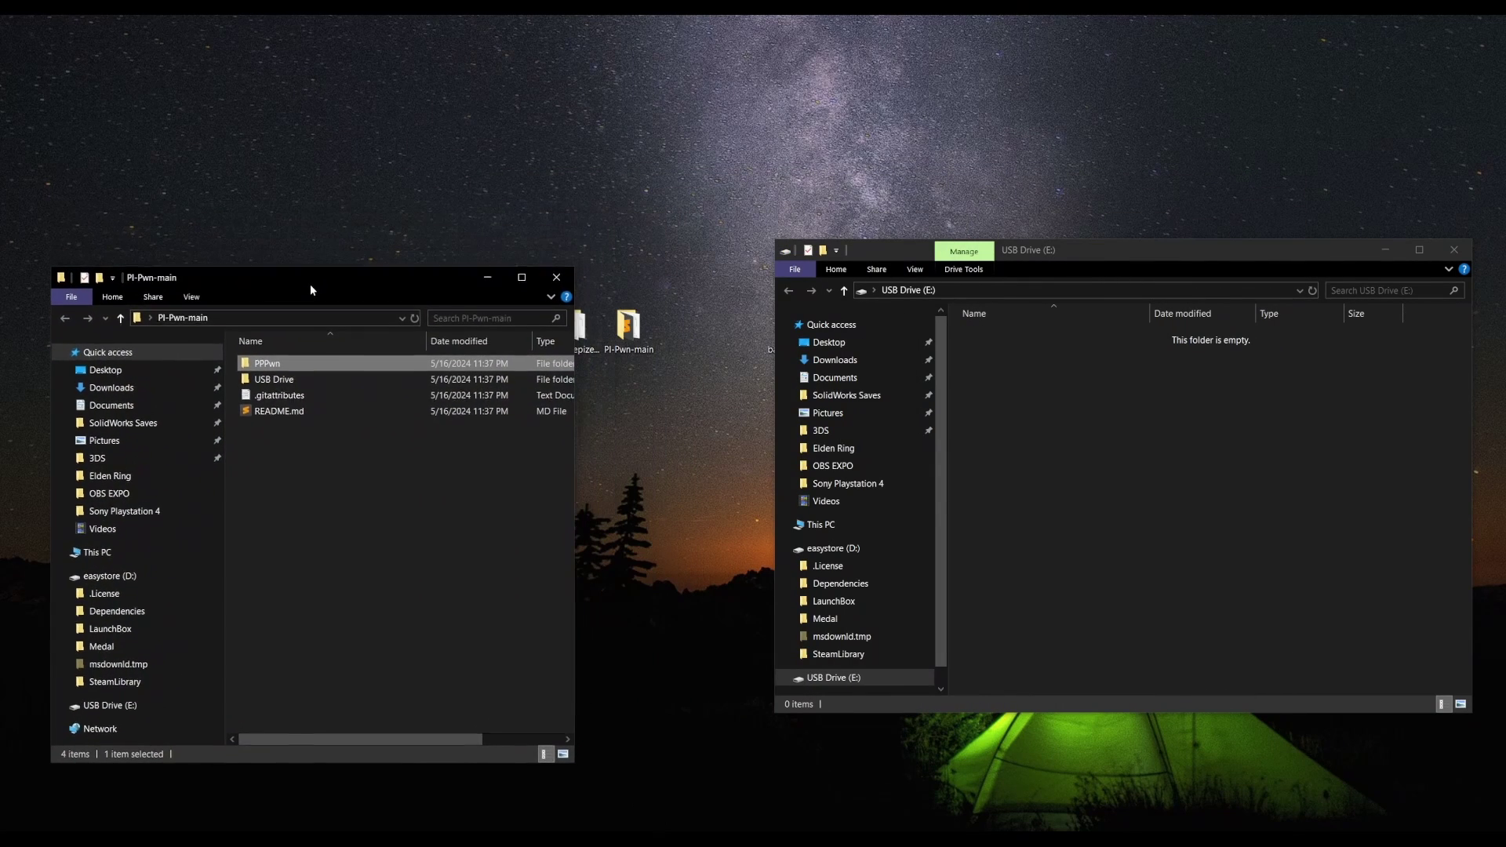
Open the USB Drive subfolder inside PI-Pwn-main to show goldhen.bin.
double_click(272, 366)
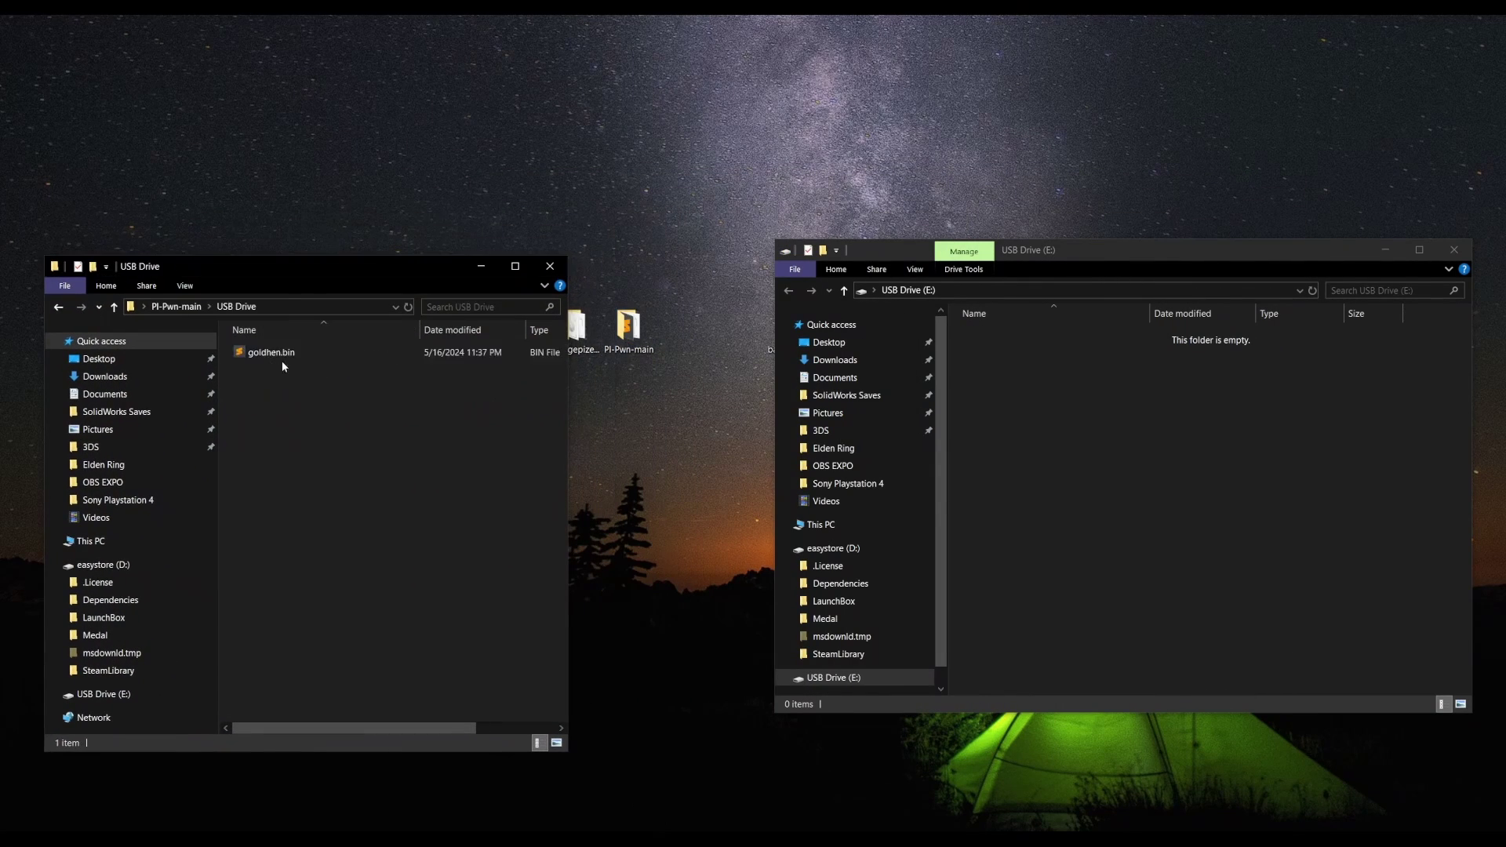
scroll(320, 354, "right", 3)
scroll(313, 360, "left", 3)
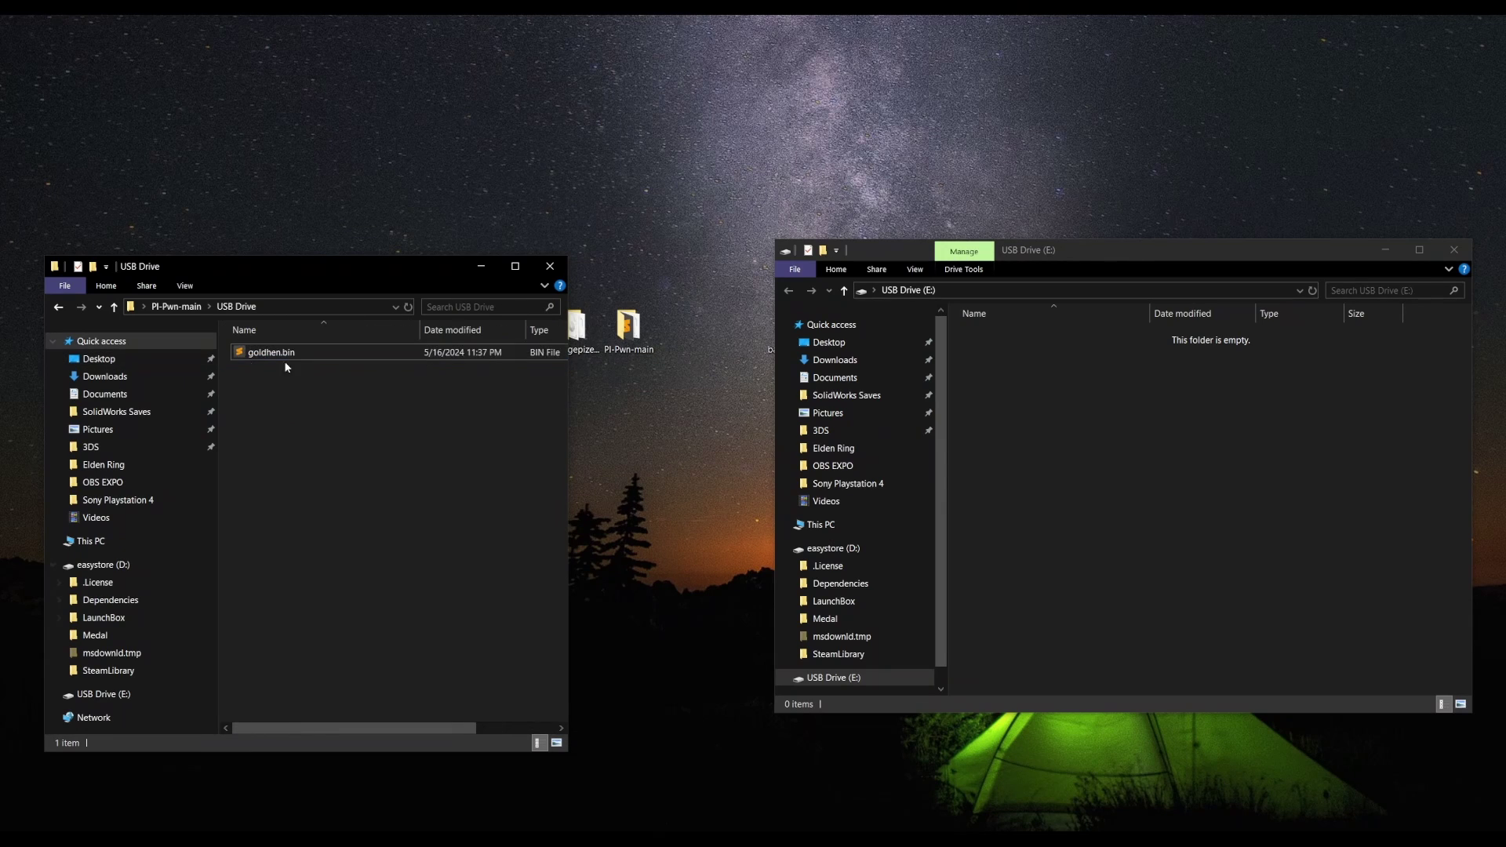
left_click_drag(313, 360, 497, 376)
left_click_drag(286, 351, 340, 381)
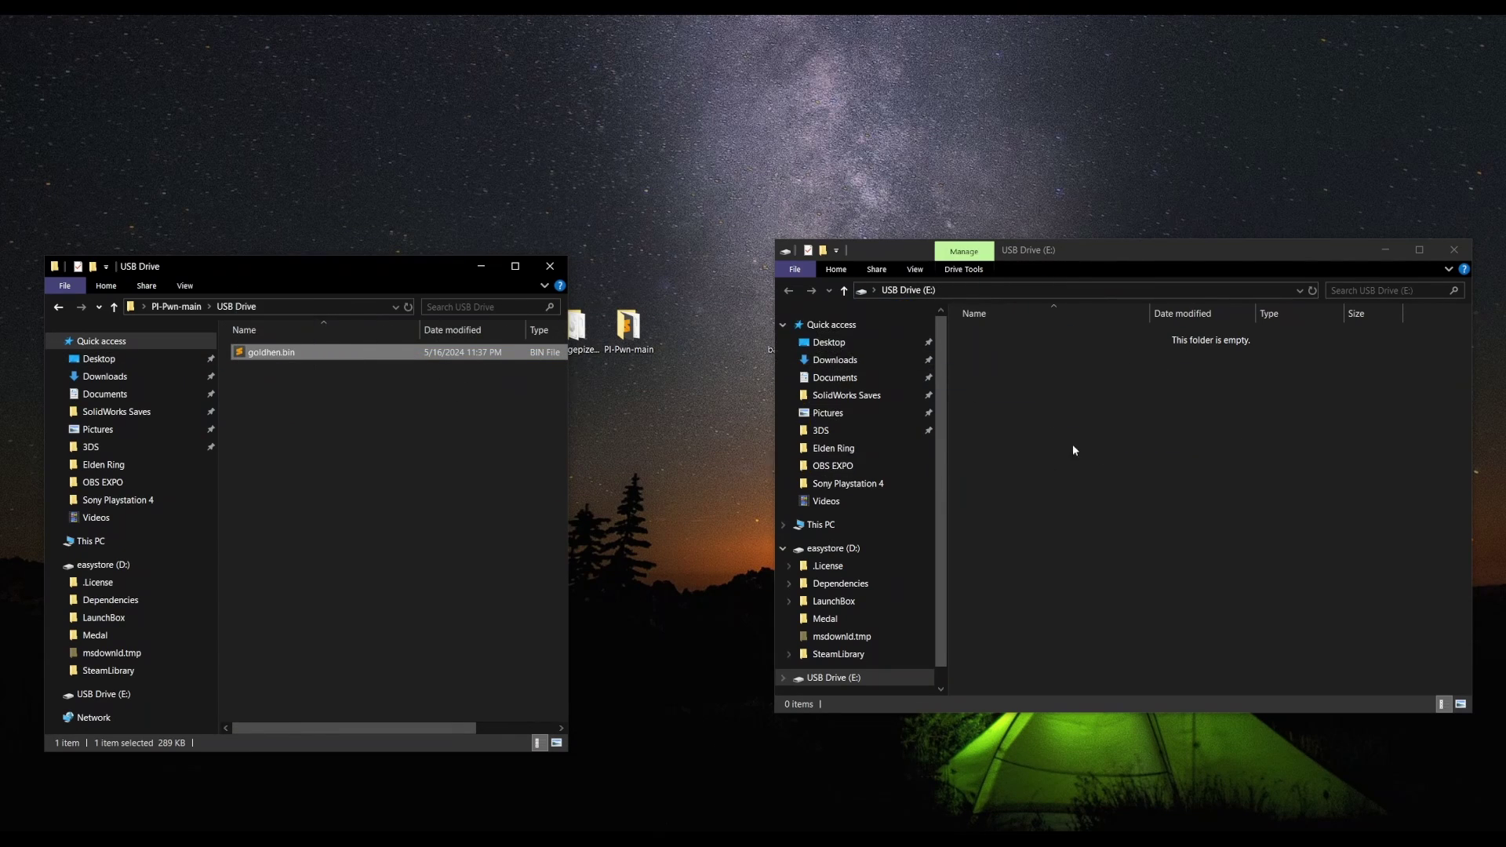
Position the empty USB Drive (E:) window beside the PI-Pwn-main USB Drive folder.
left_click_drag(1024, 256, 962, 283)
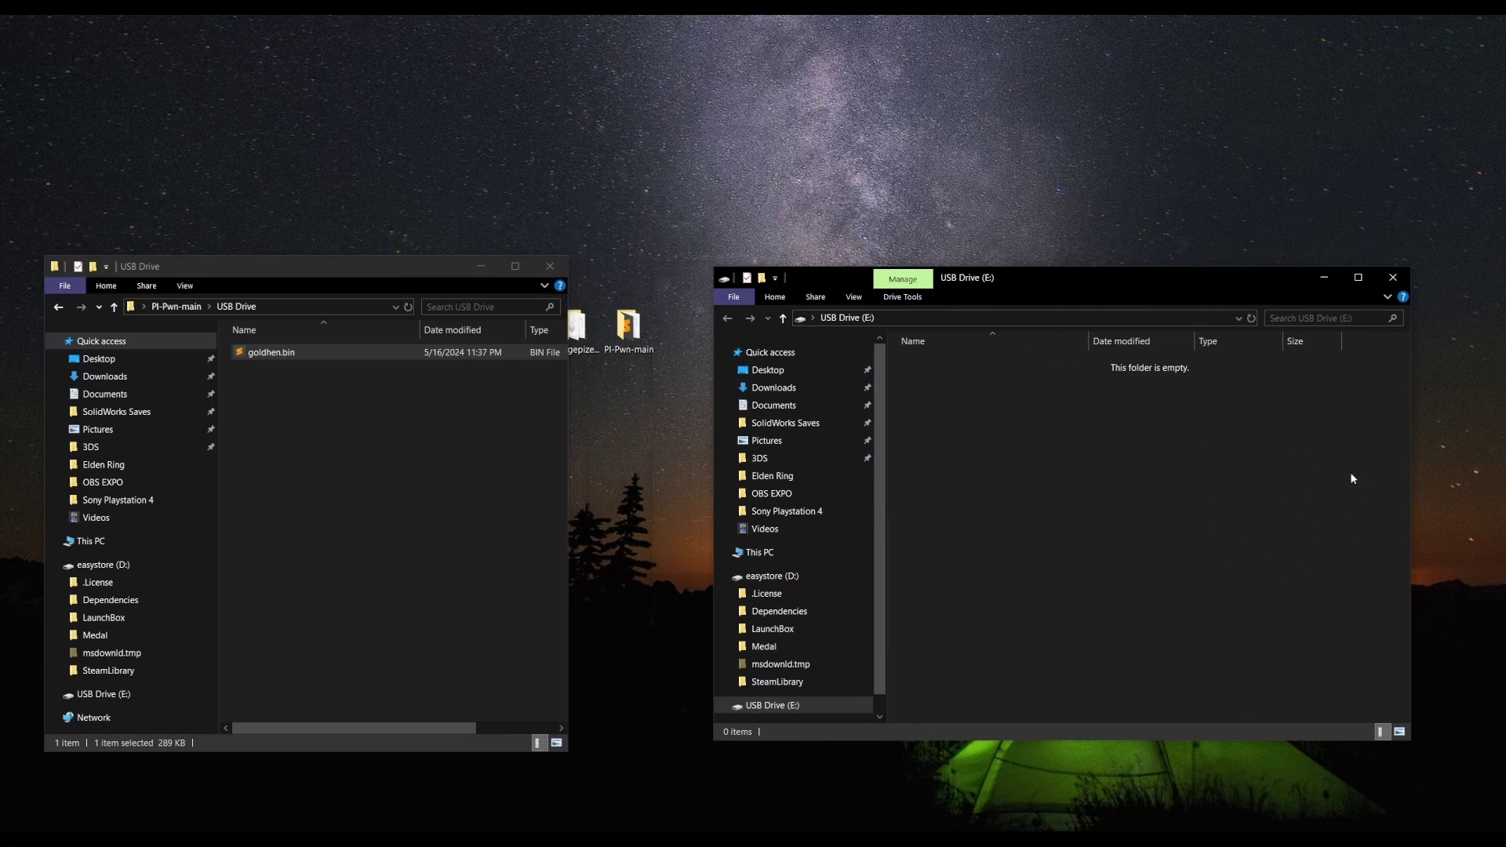
mouse_move(1245, 360)
left_mouse_down()
mouse_move(1099, 397)
mouse_move(1227, 333)
mouse_move(1241, 382)
left_mouse_up()
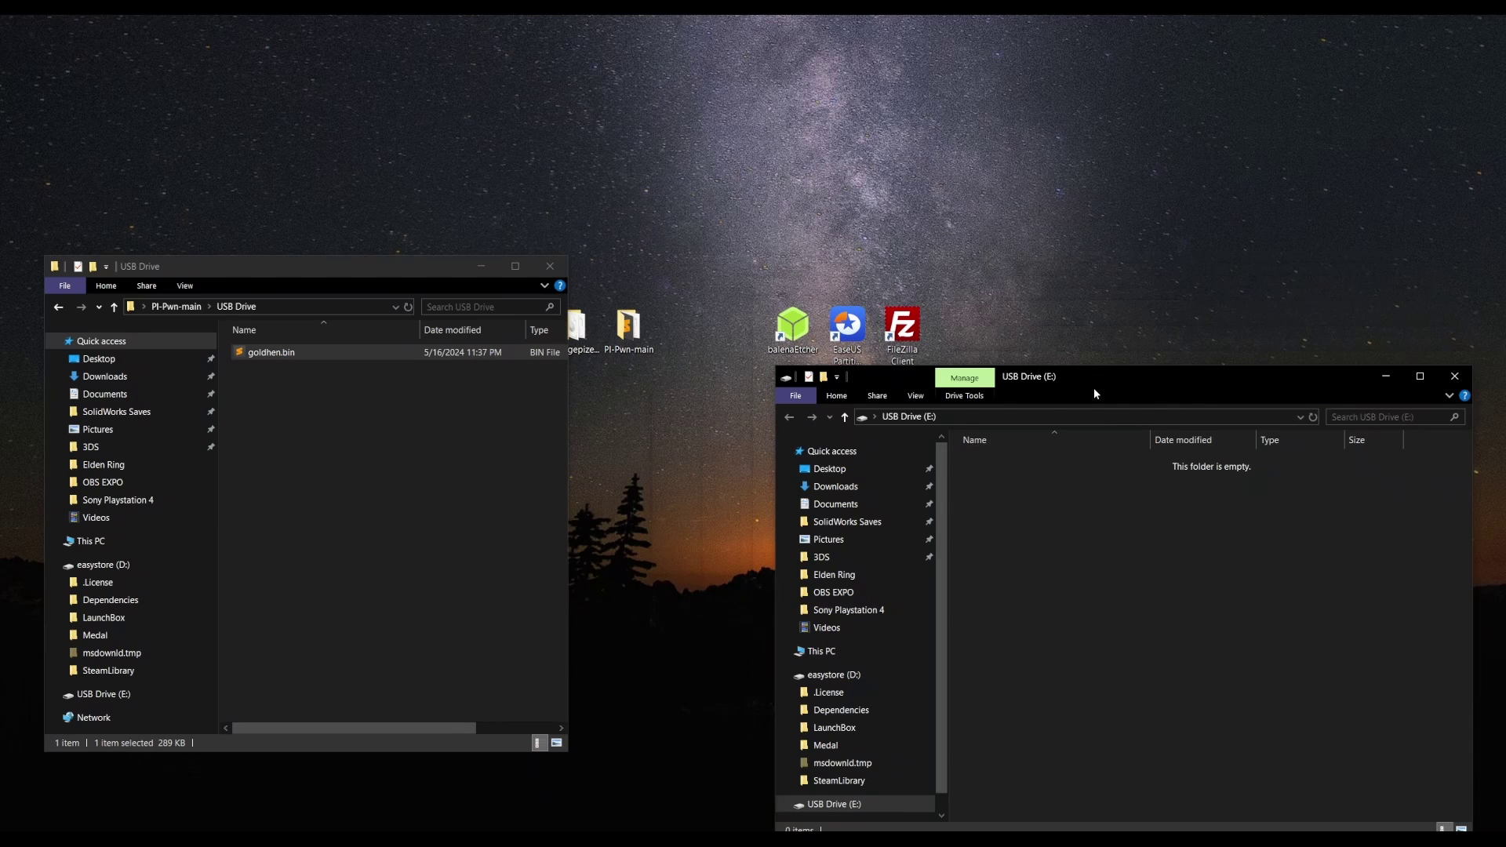
left_click_drag(1057, 380, 908, 404)
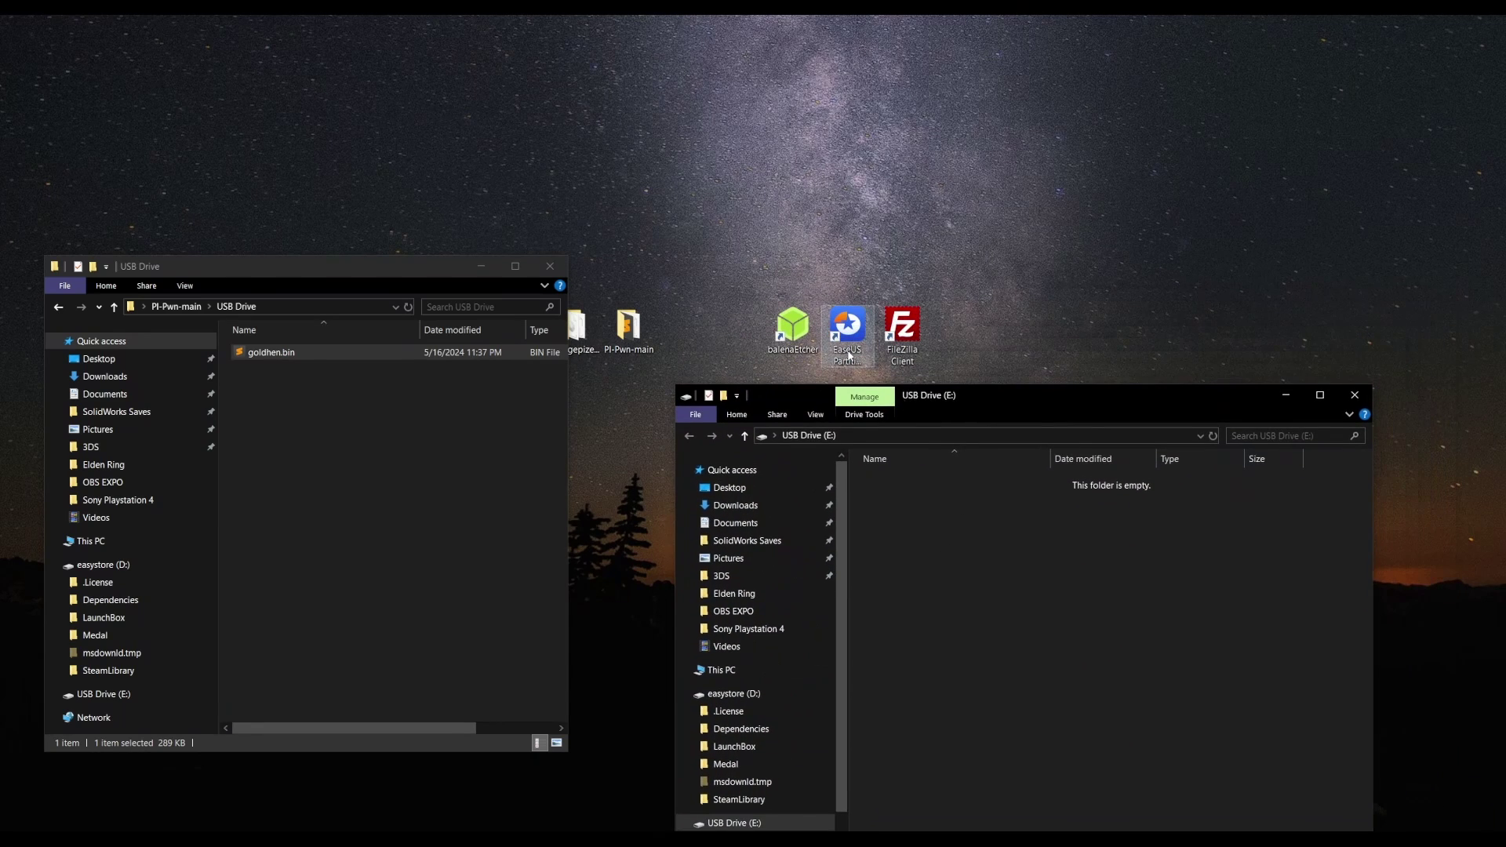
double_click(848, 355)
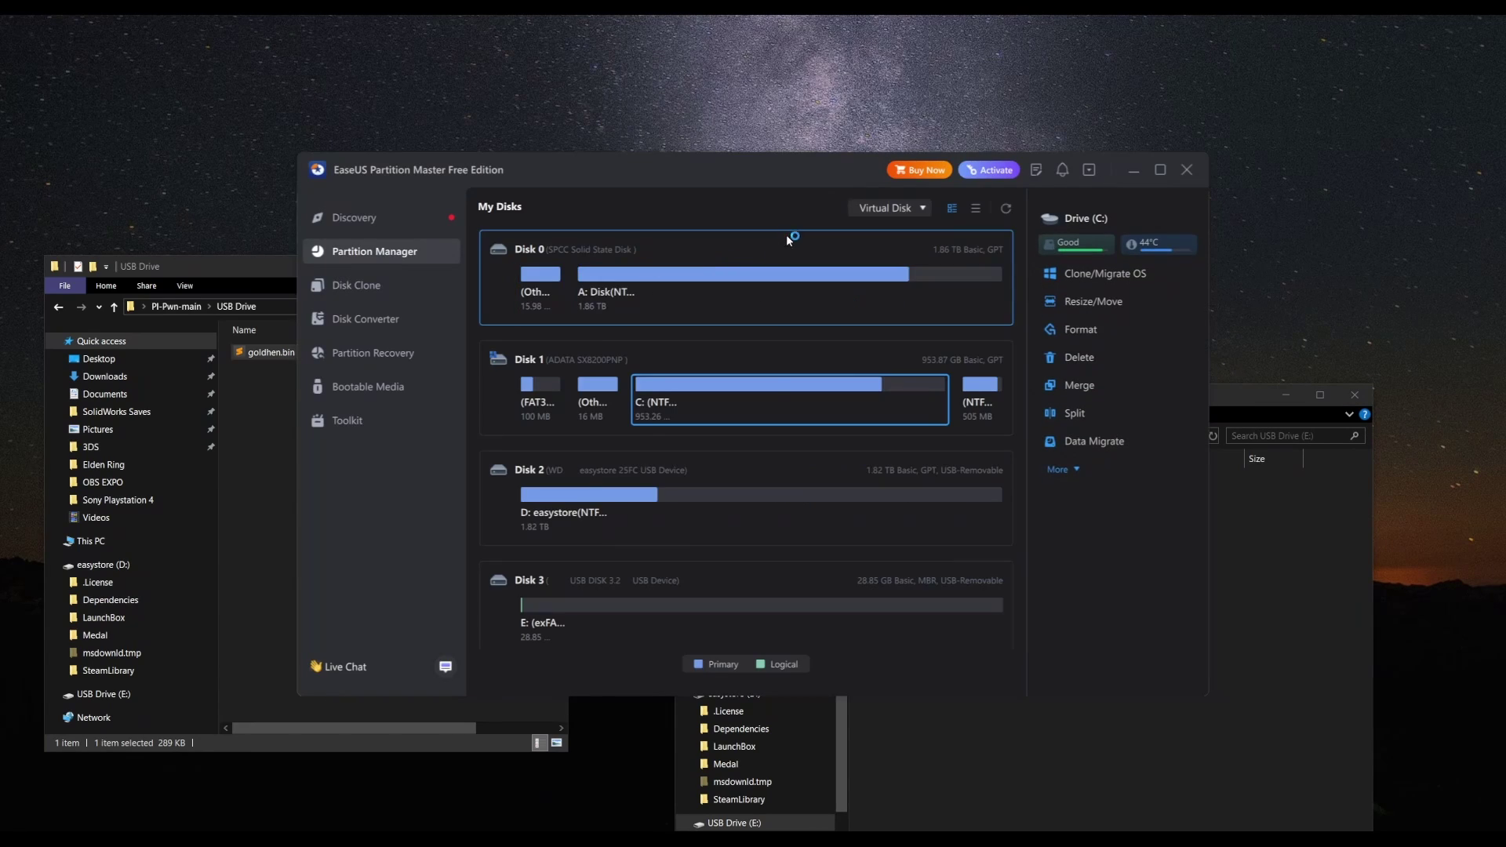
scroll(746, 562, "down", 1)
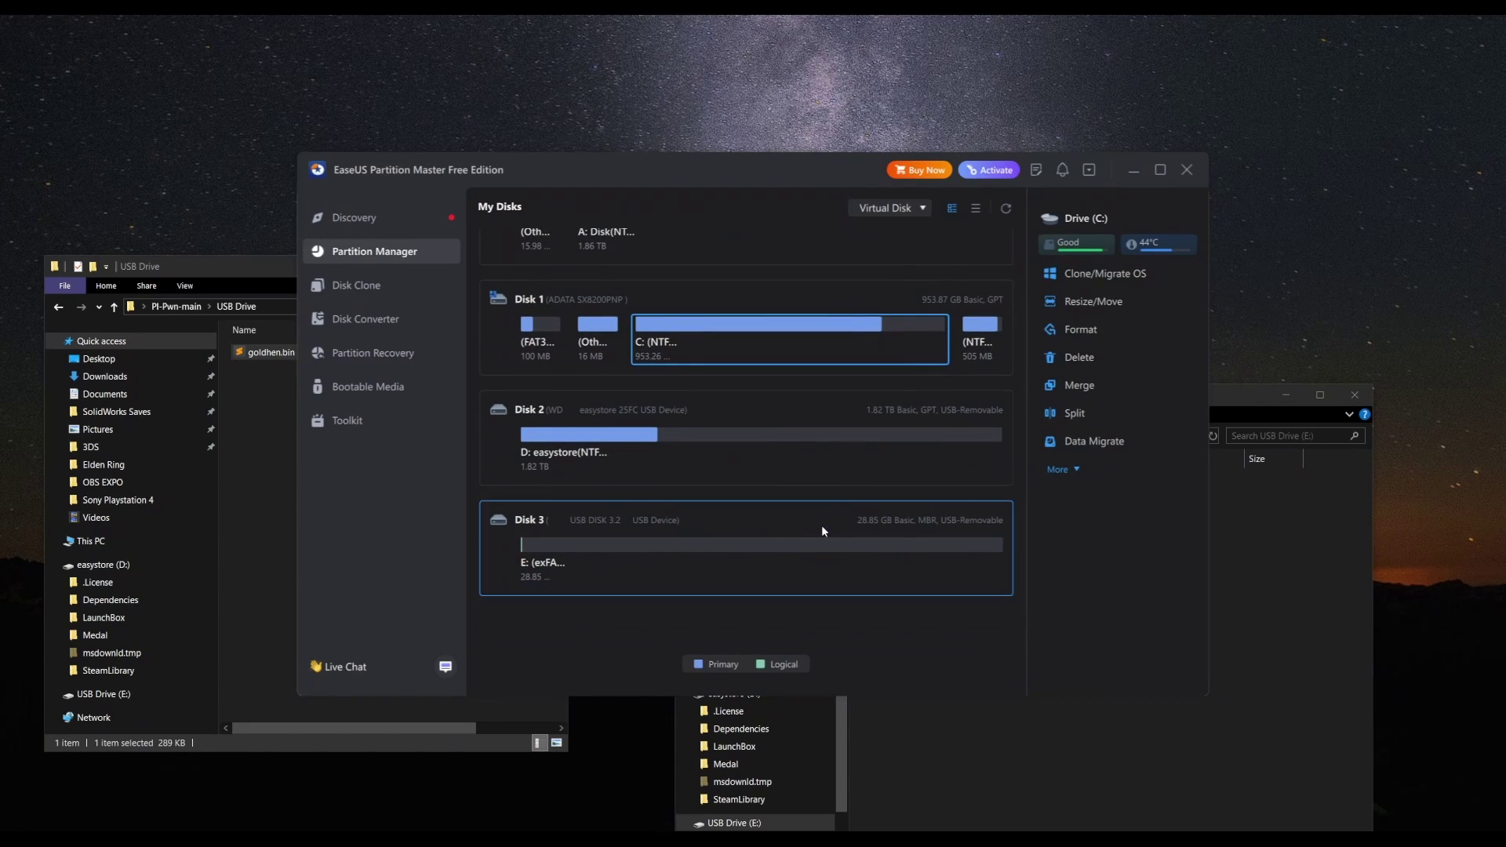
left_click(824, 525)
scroll(784, 486, "up", 1)
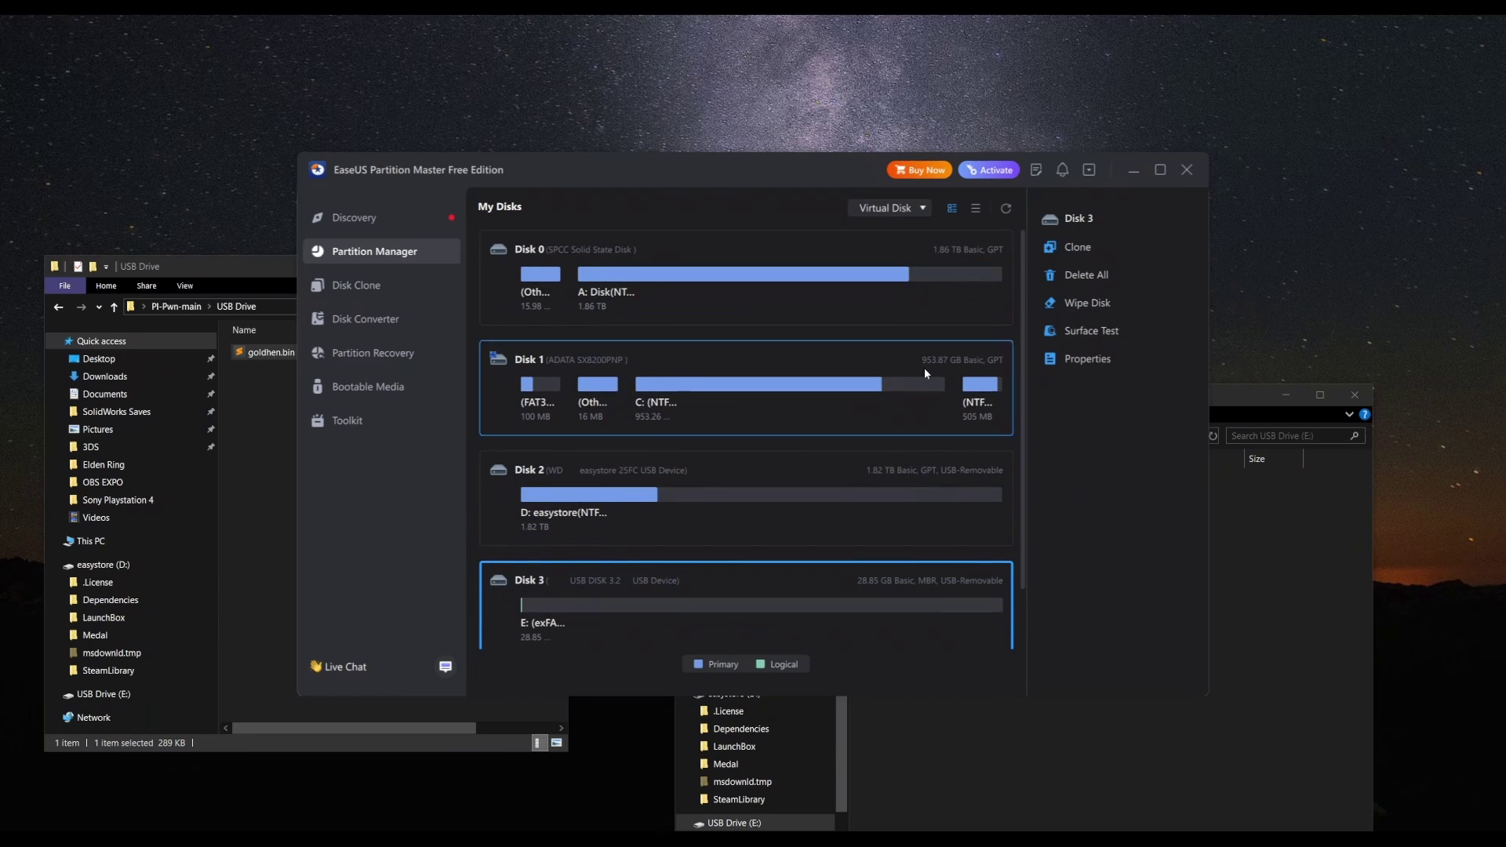
scroll(992, 535, "down", 1)
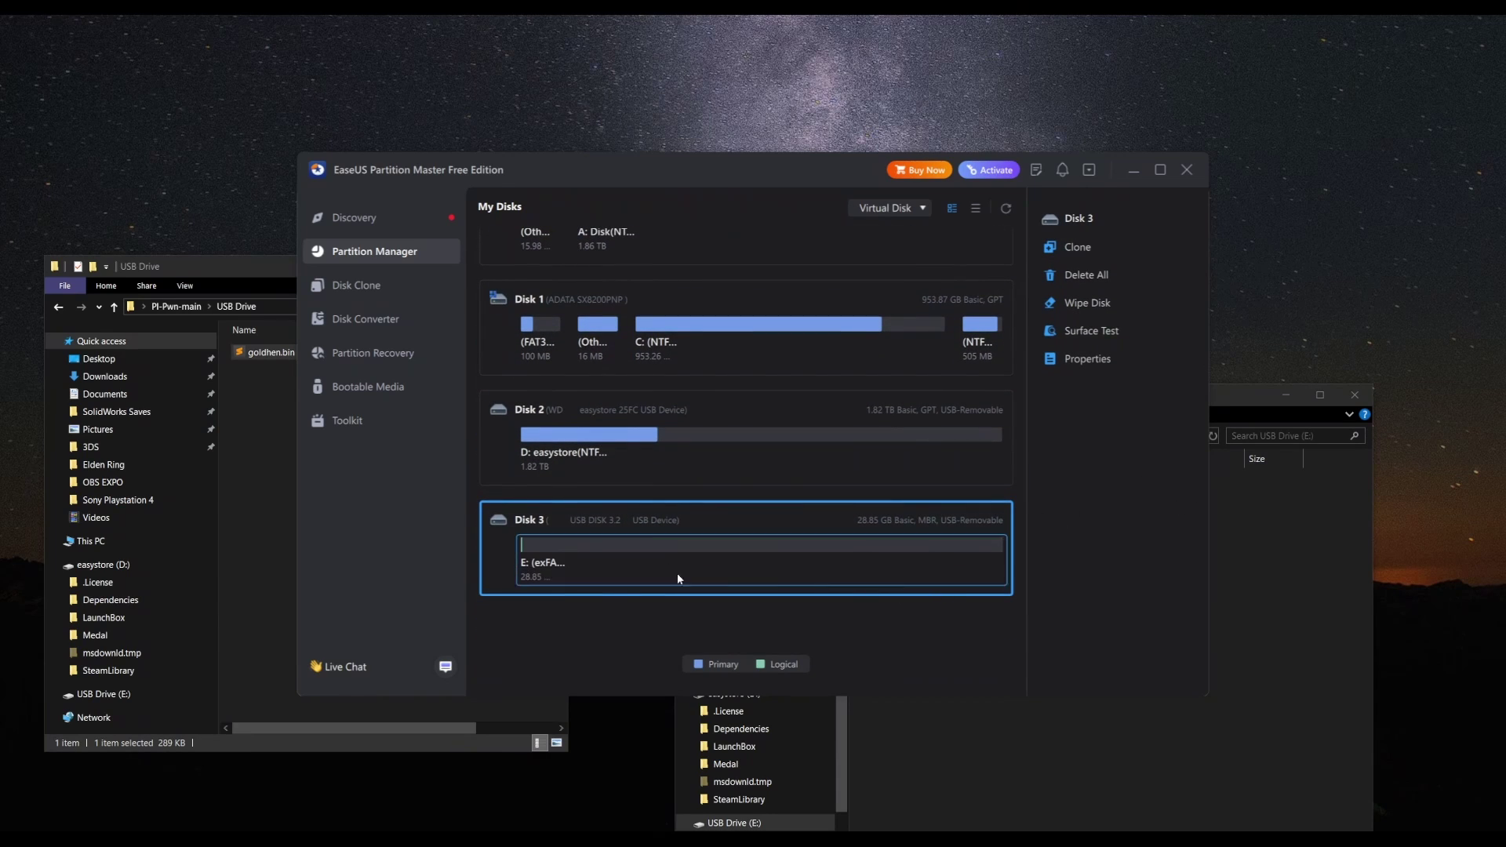
left_click(1132, 171)
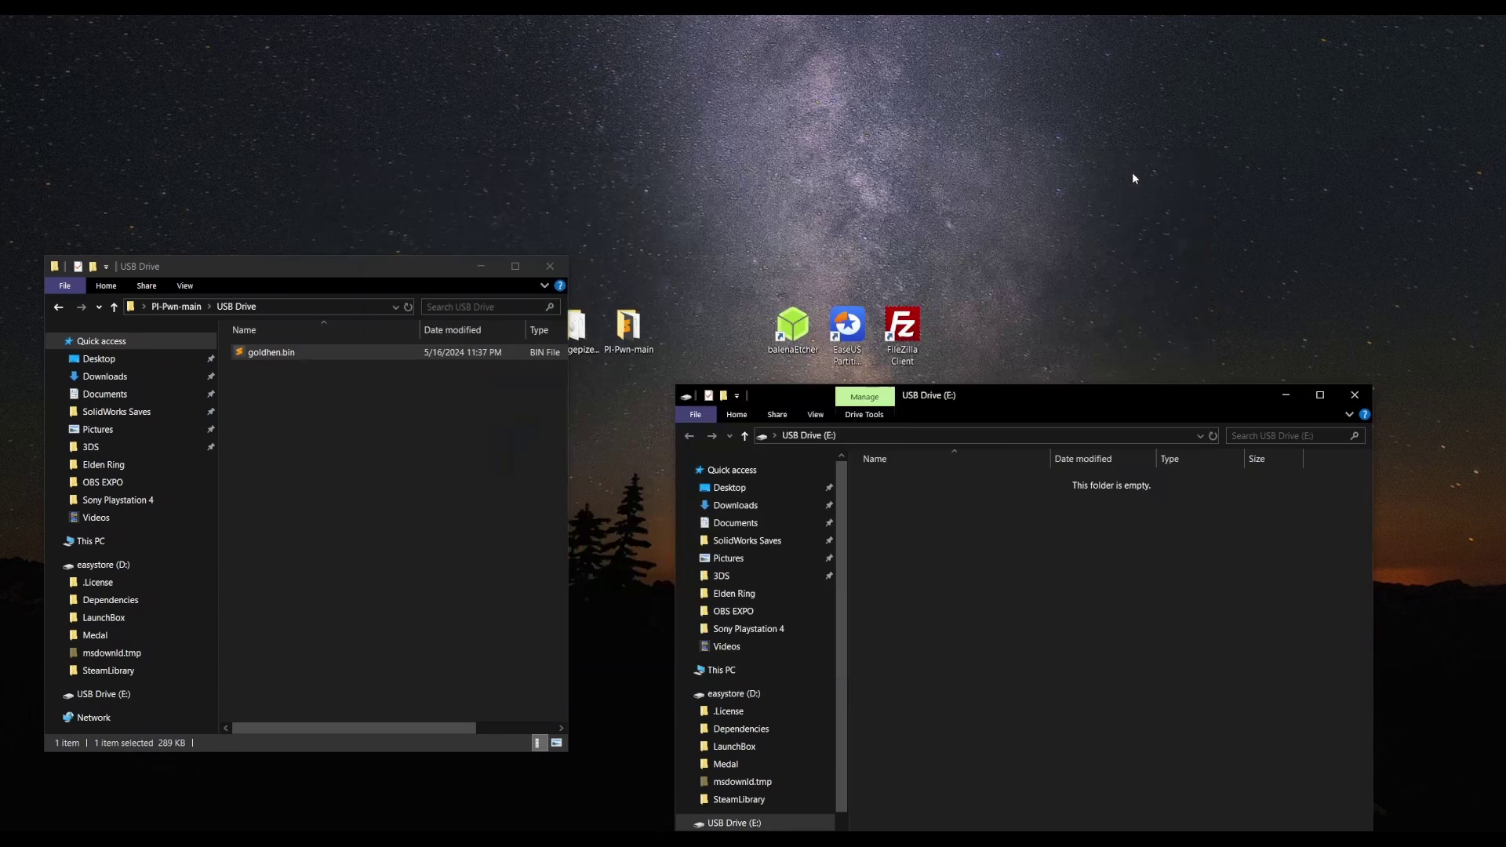
left_click_drag(932, 397, 979, 213)
right_click(820, 636)
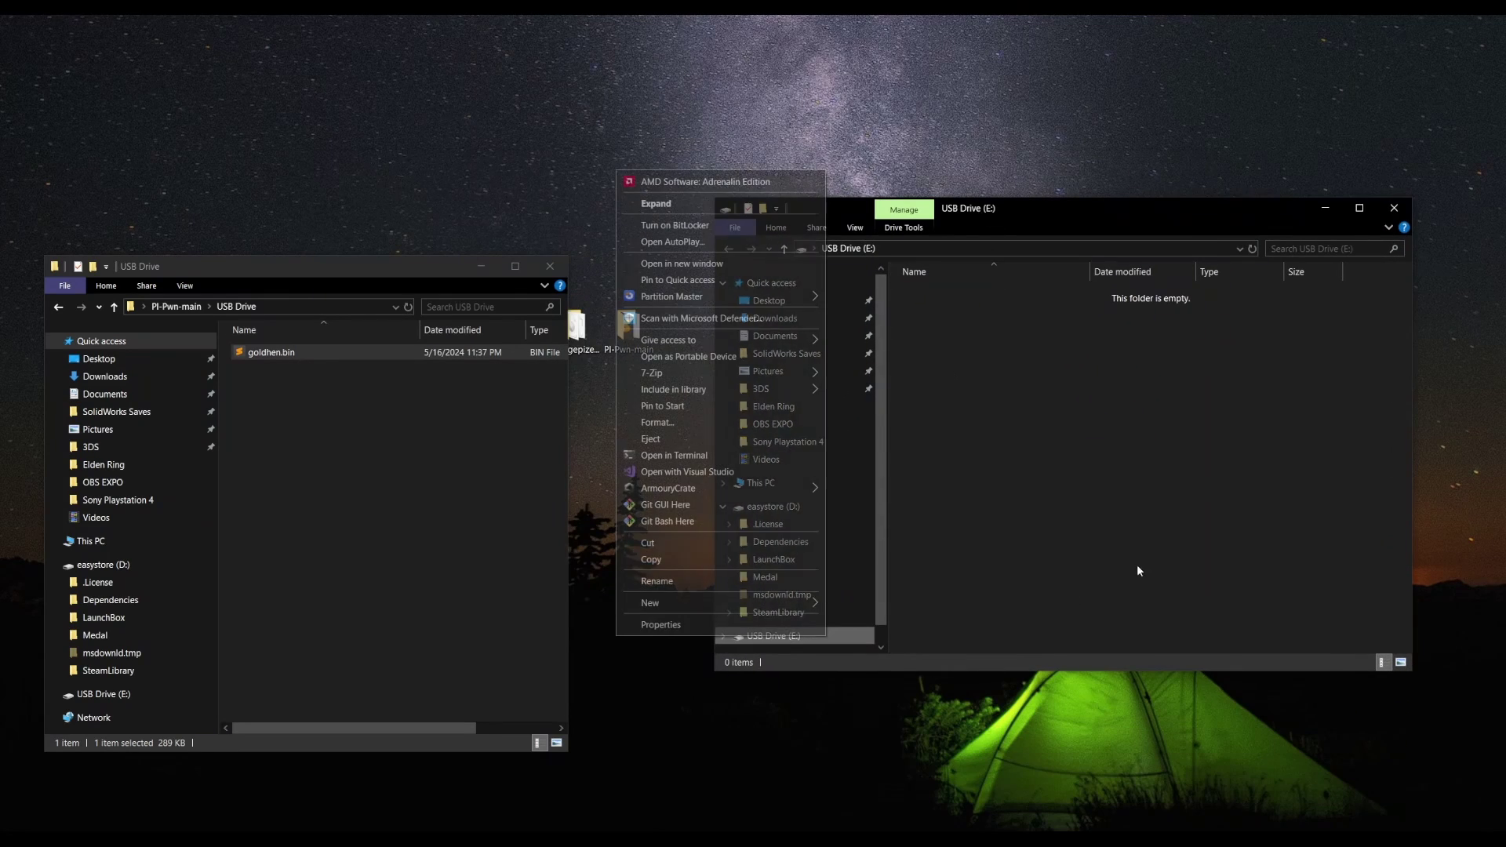
left_click(718, 625)
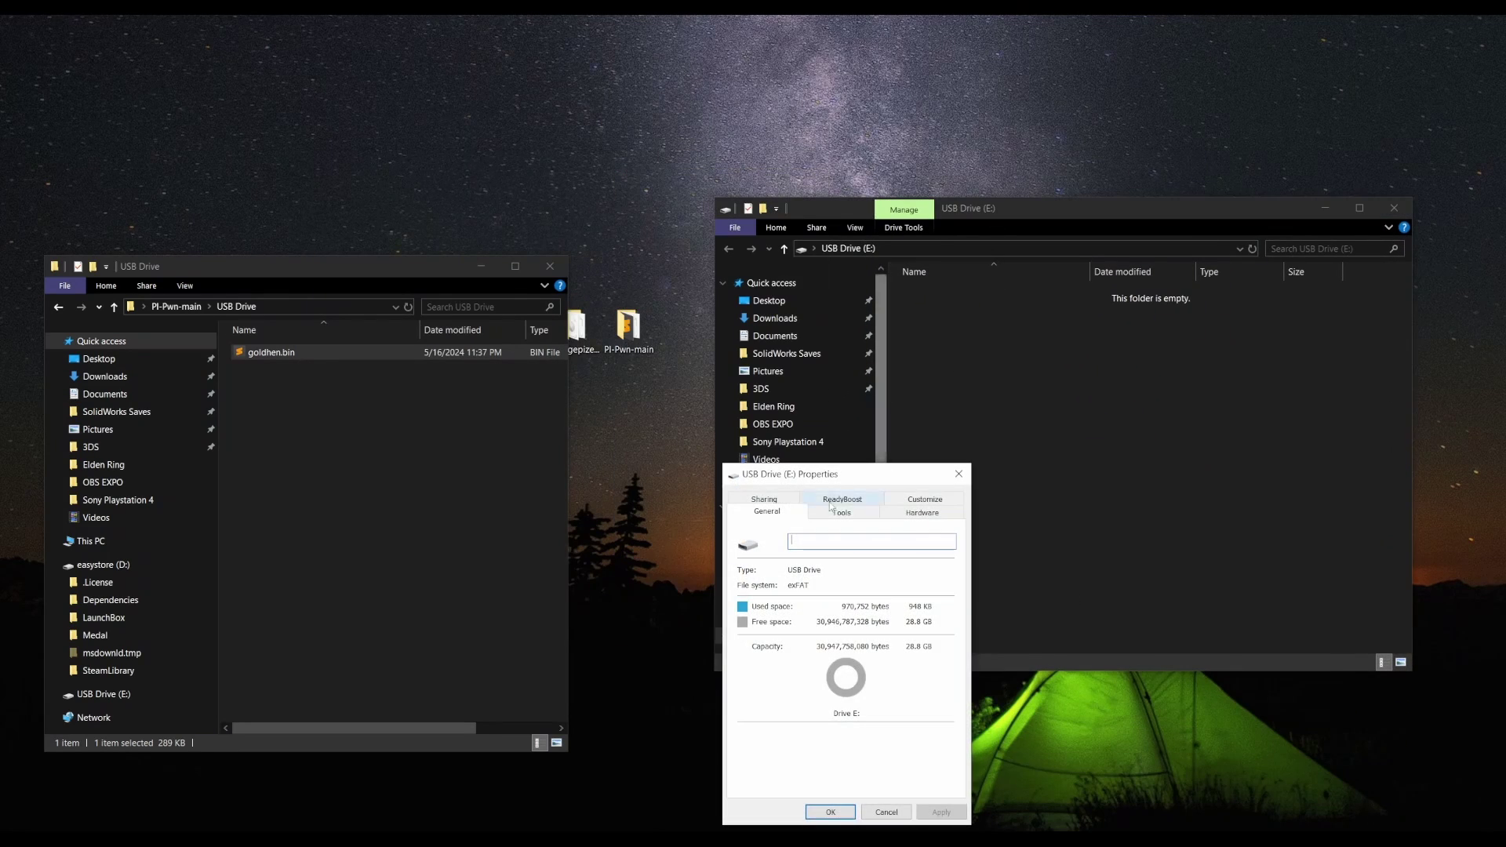
left_click_drag(848, 476, 833, 357)
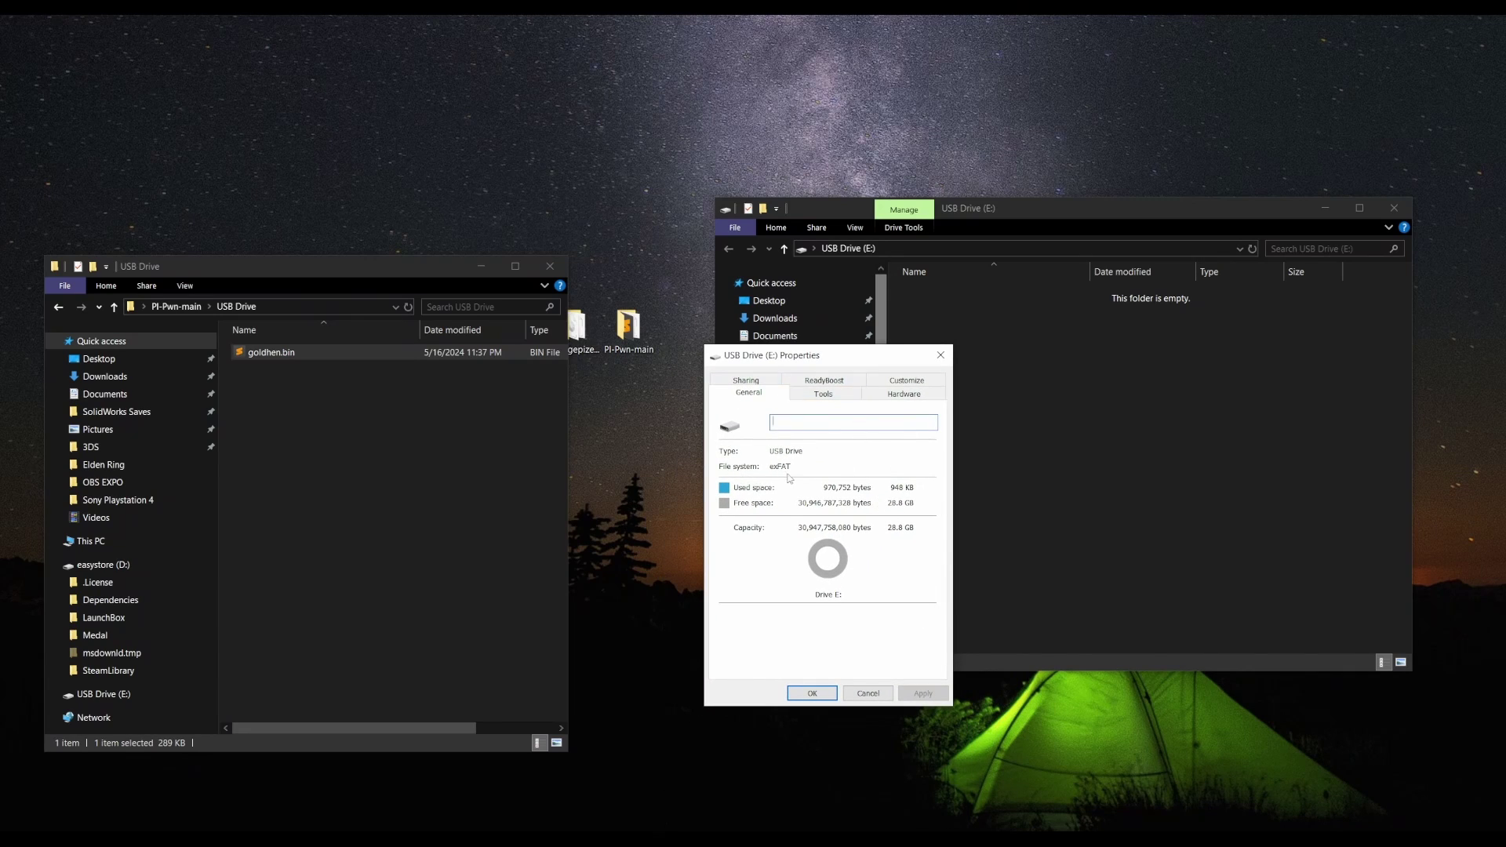
left_click(940, 355)
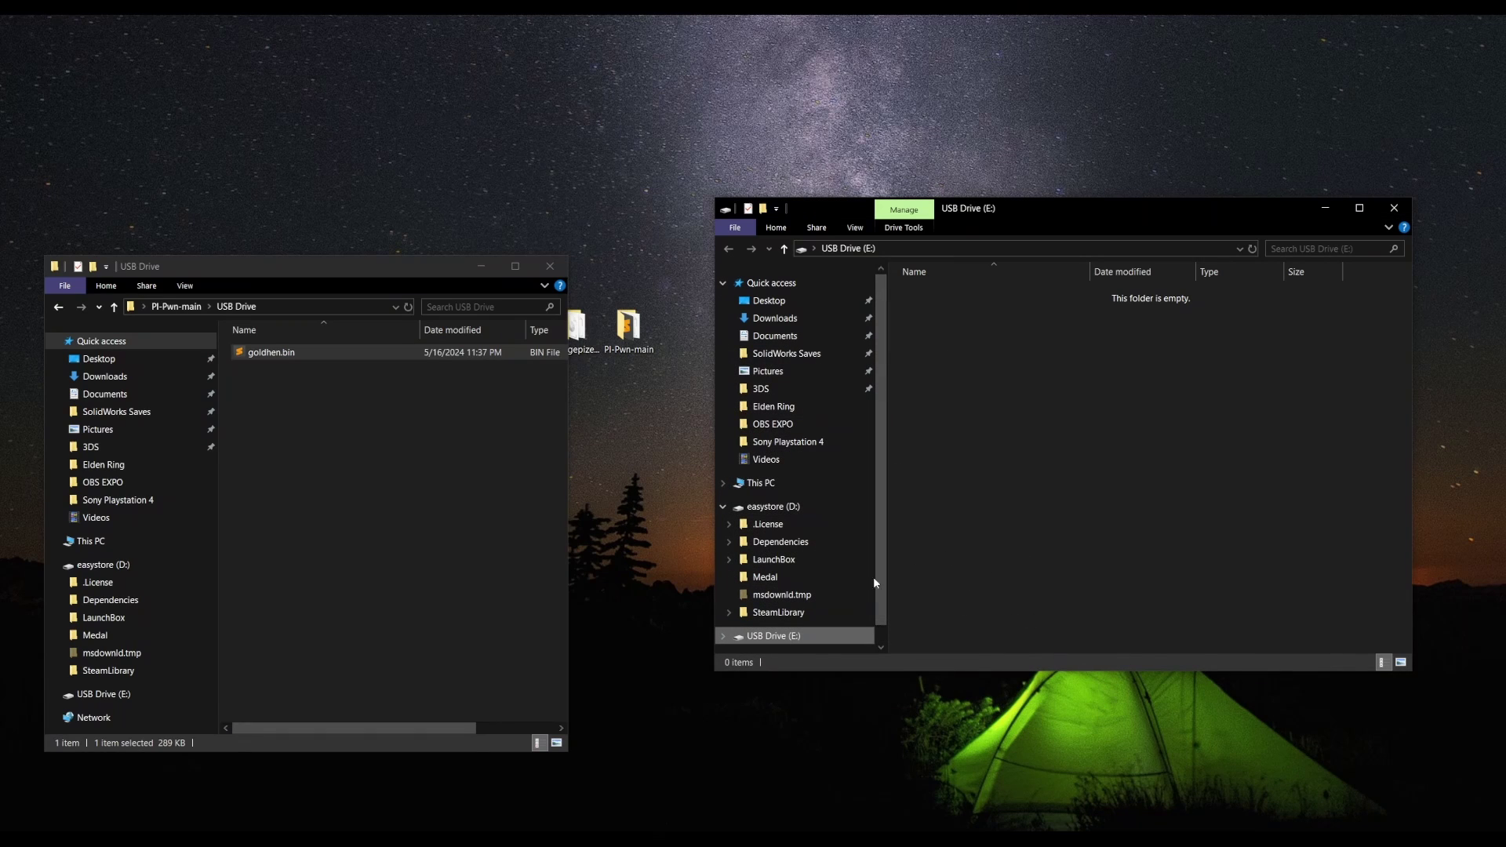
Open Disk Management through a 'disk' search and check that E: is a 28.85 GB exFAT volume.
key("super")
type("disk")
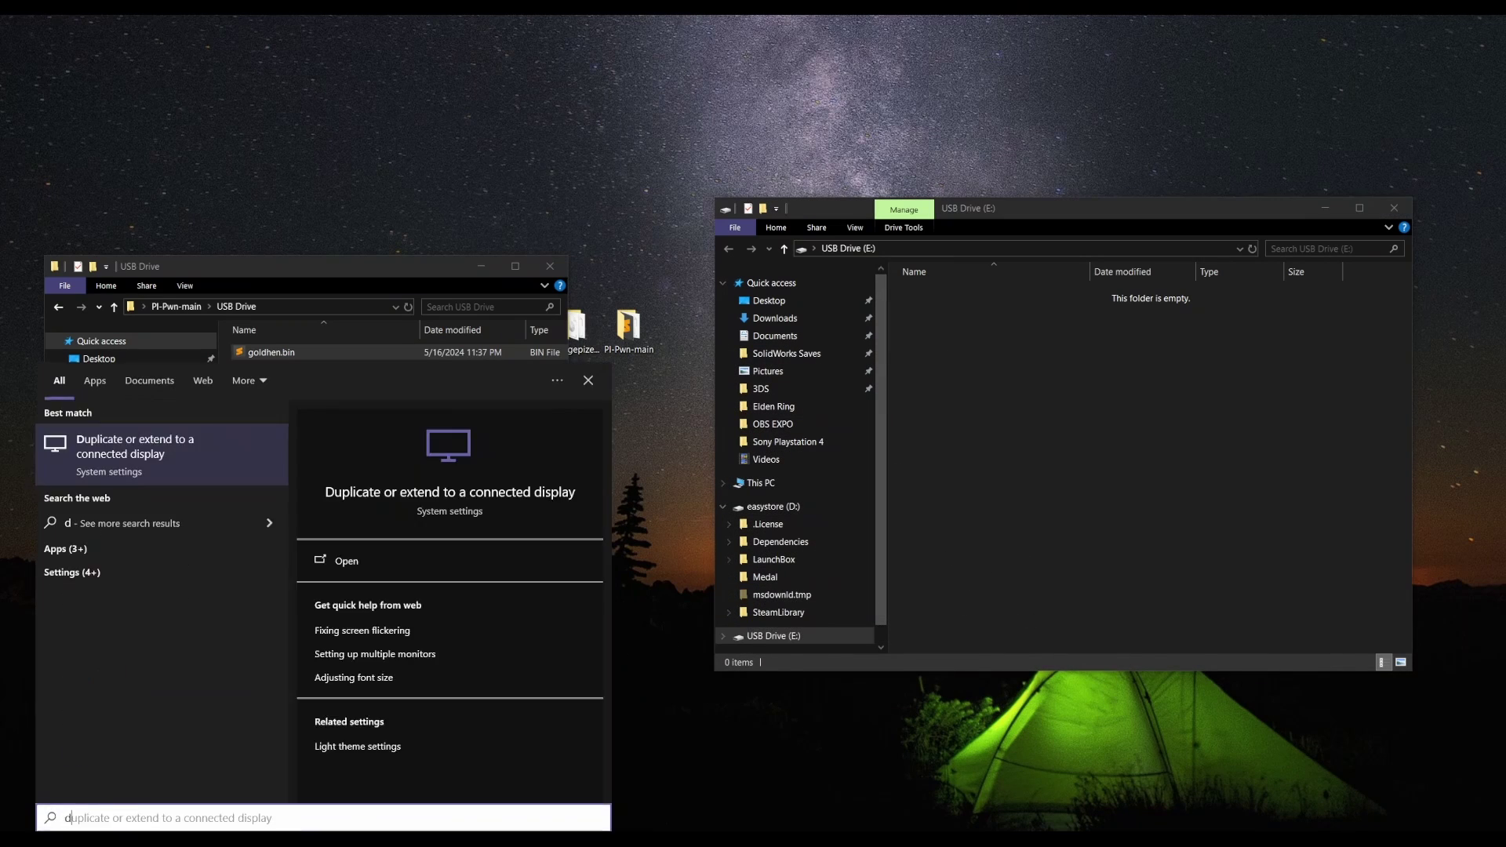
left_click(157, 501)
left_click_drag(403, 99, 807, 128)
left_click_drag(1044, 394, 1062, 453)
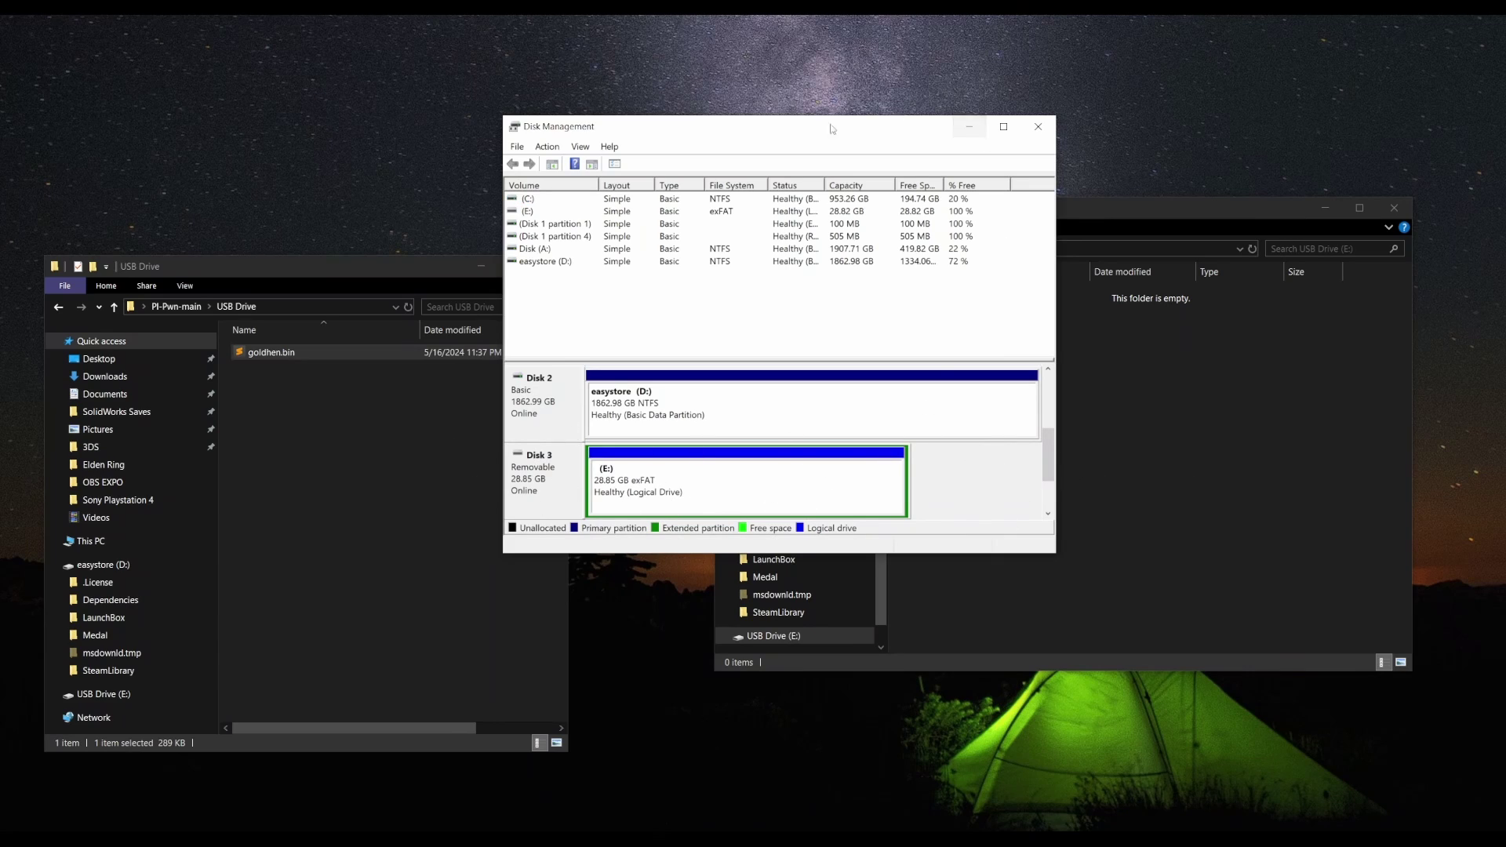
Hide Disk Management and drag goldhen.bin into the USB Drive (E:) window.
left_click(966, 132)
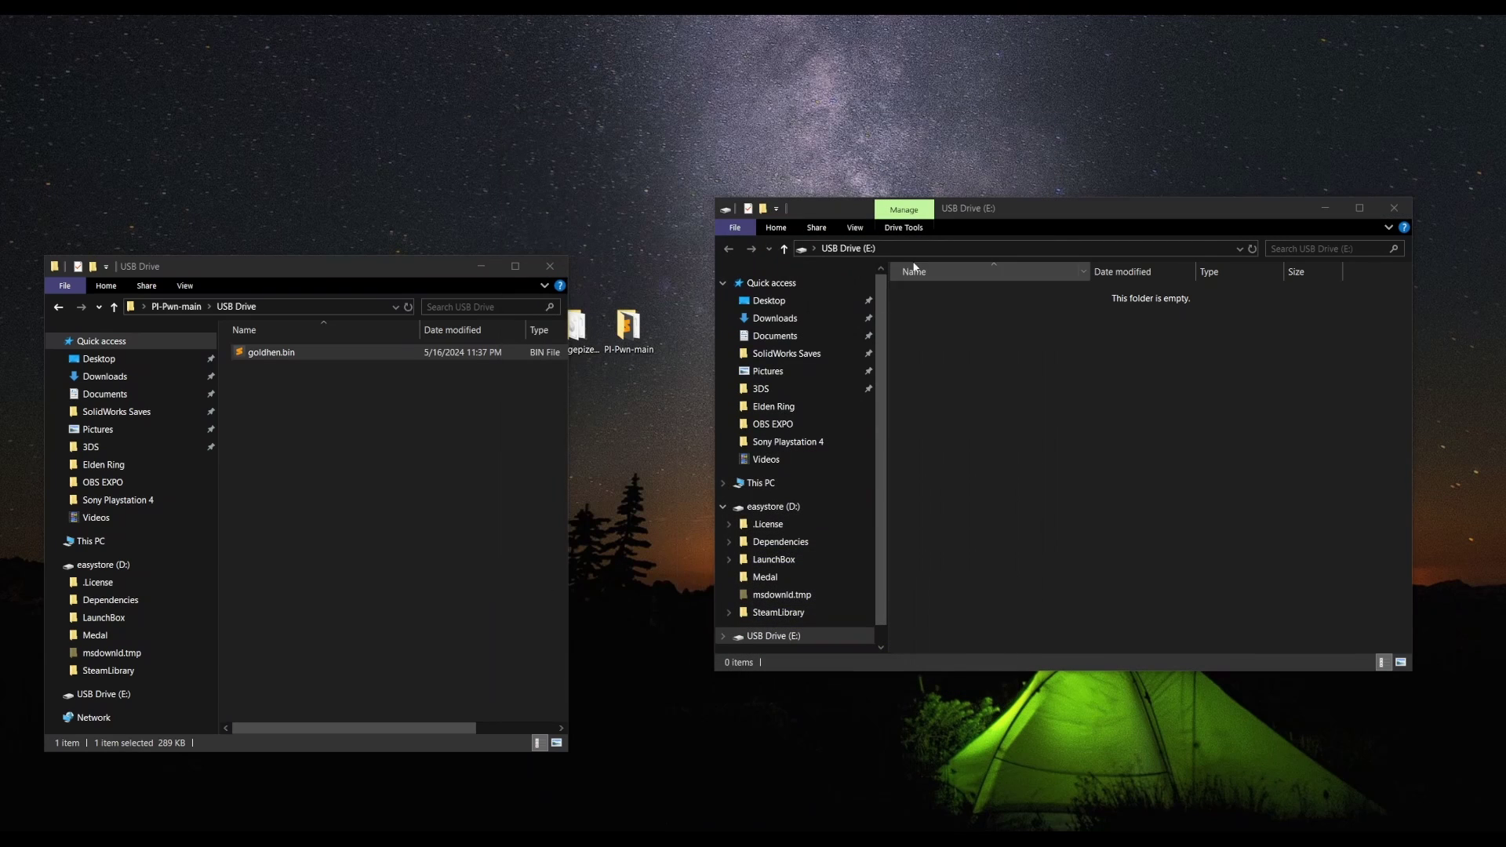
mouse_move(988, 214)
left_mouse_down()
mouse_move(879, 475)
mouse_move(935, 360)
mouse_move(968, 218)
left_mouse_up()
left_click_drag(379, 272, 428, 209)
left_click_drag(343, 291, 949, 349)
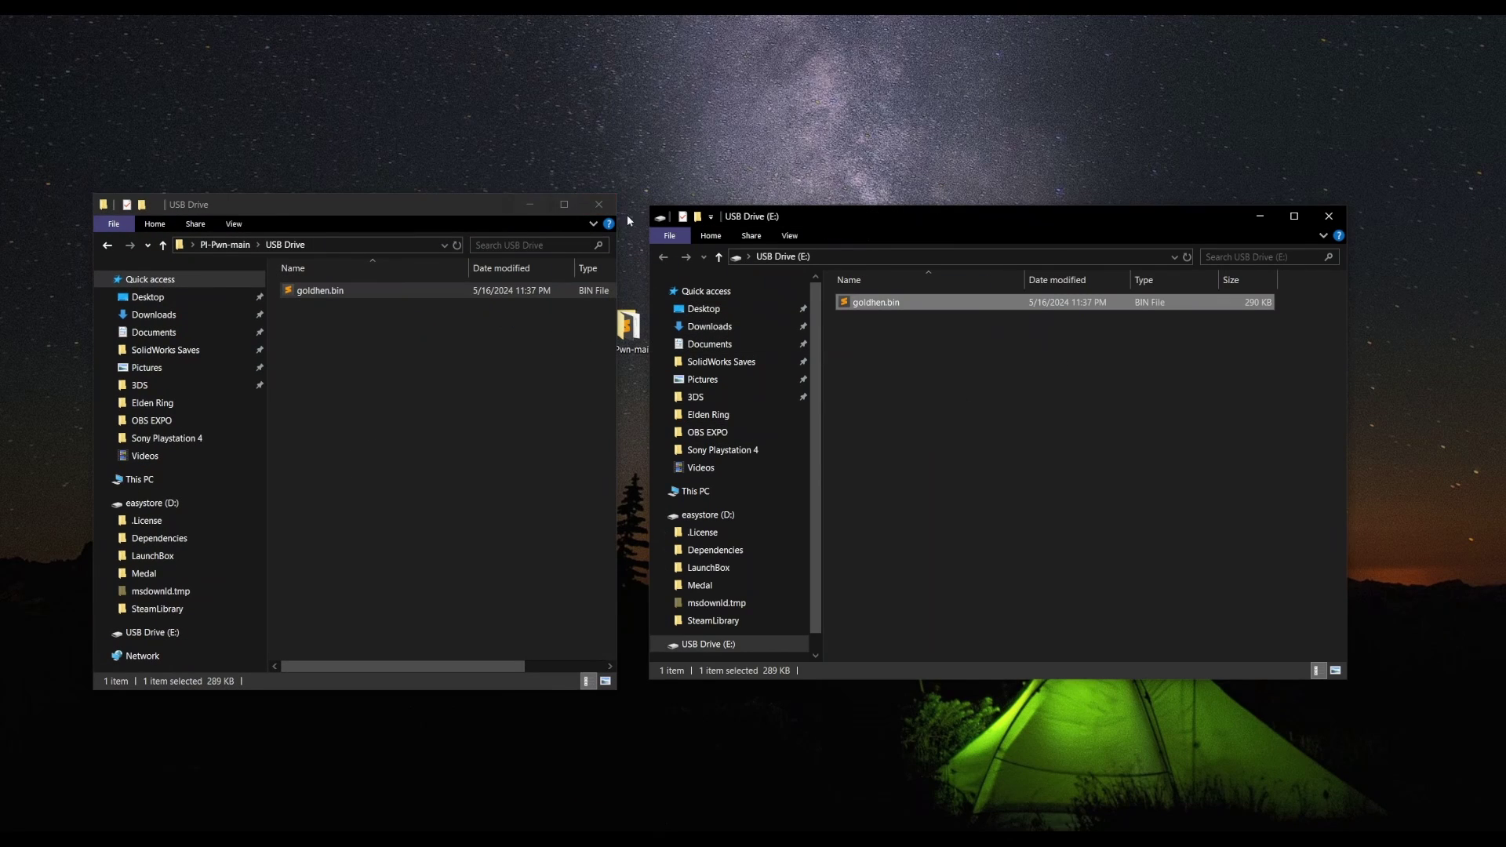
Close the source folder, eject USB Drive (E:), and close its window.
left_click(598, 204)
right_click(733, 643)
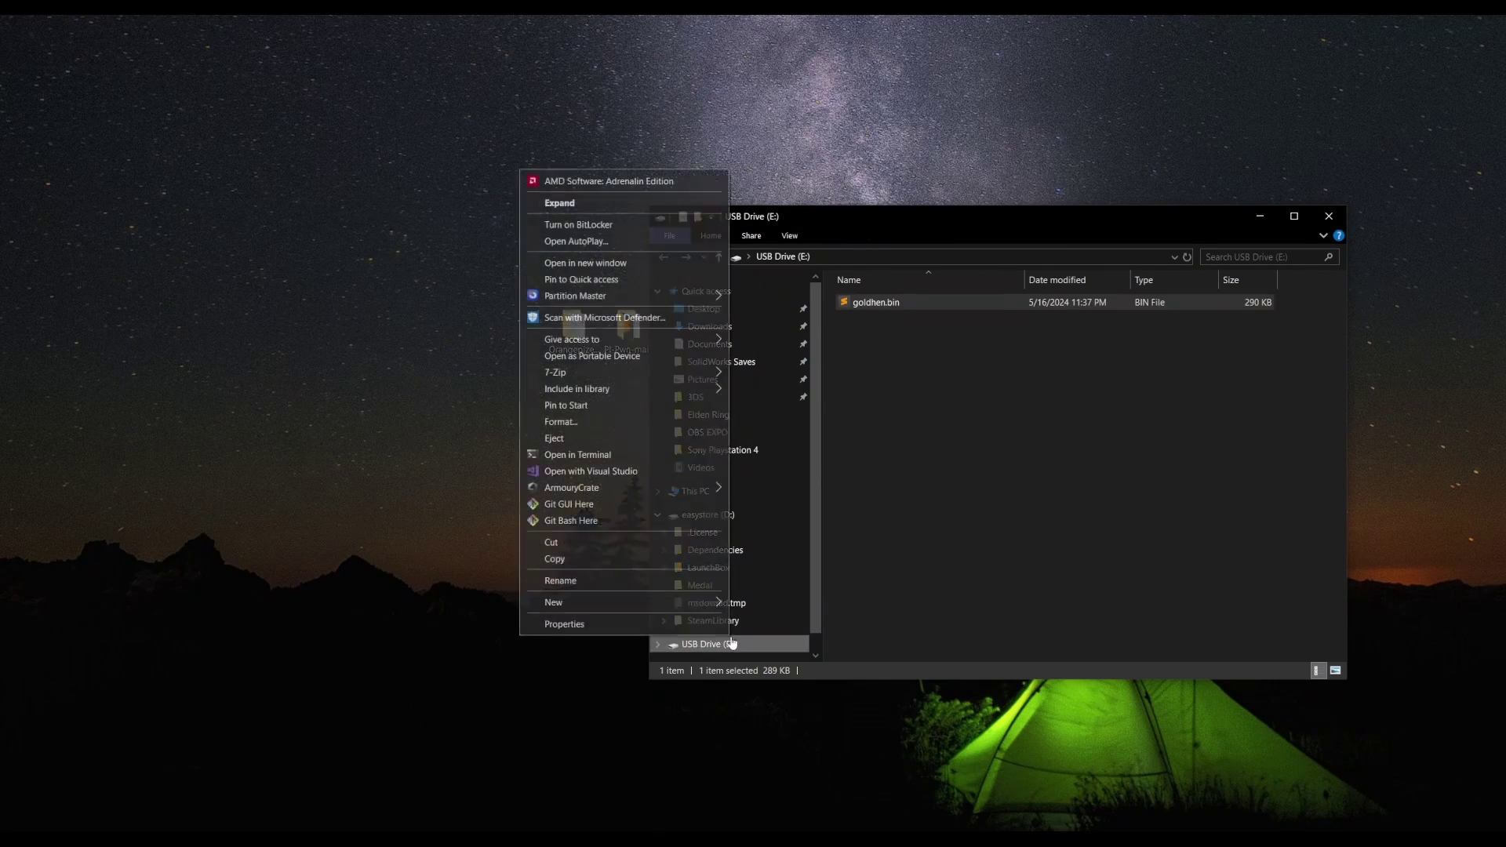
left_click(579, 438)
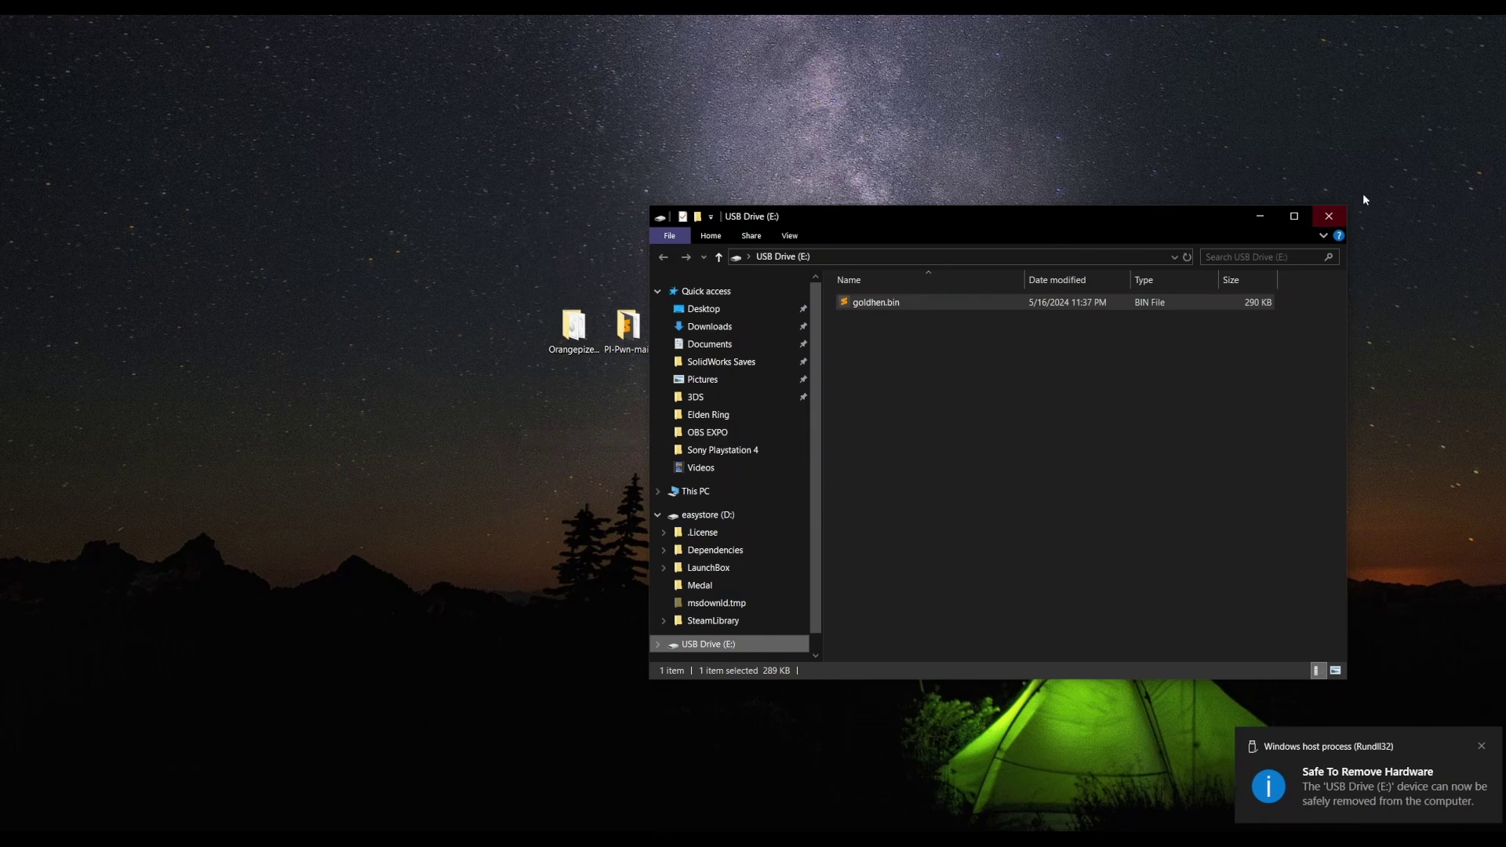
left_click(1329, 217)
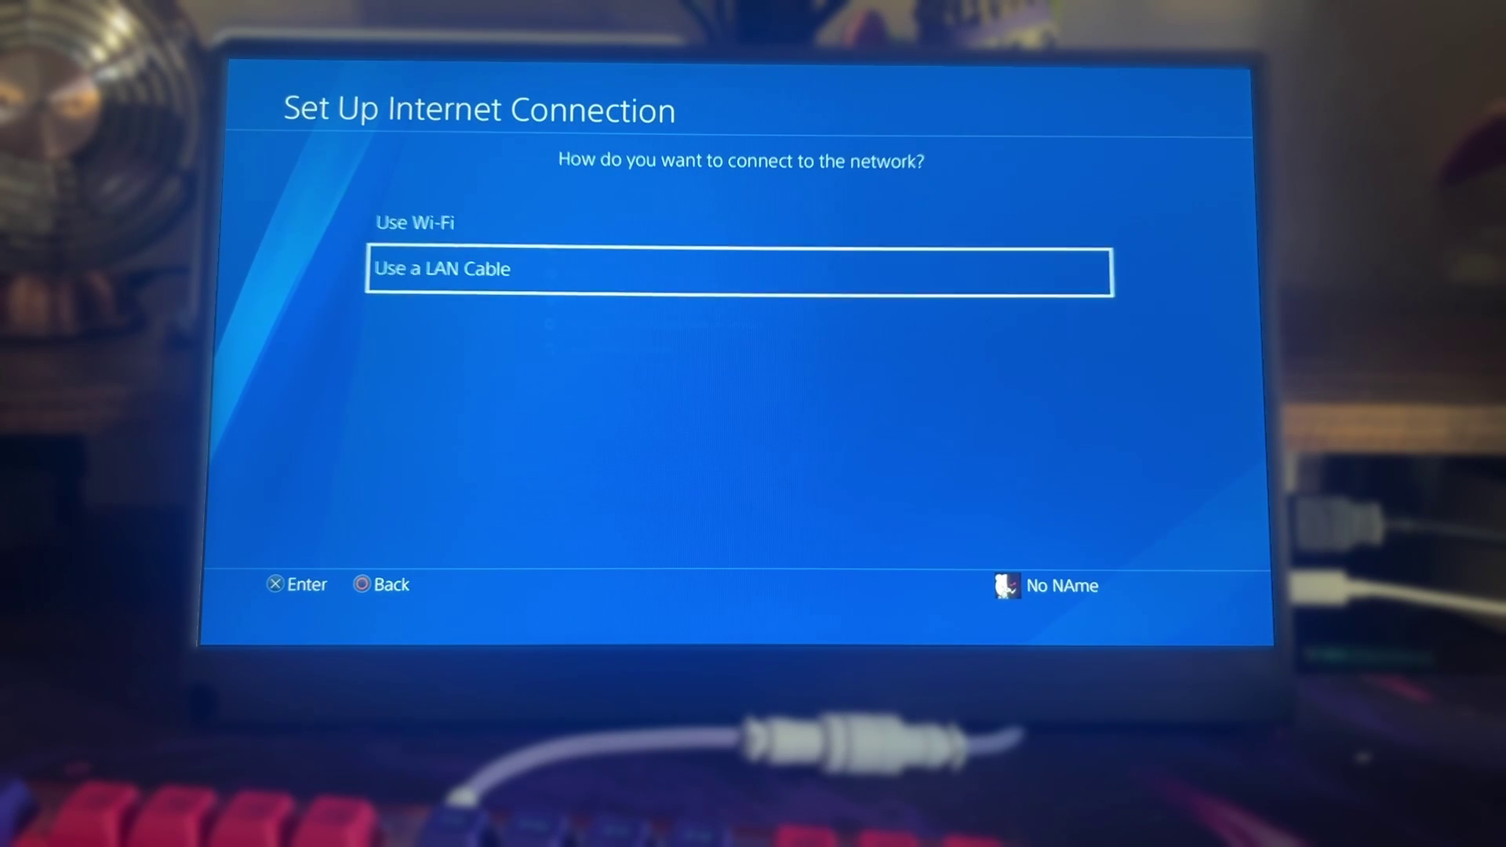
key("Return")
key("Down")
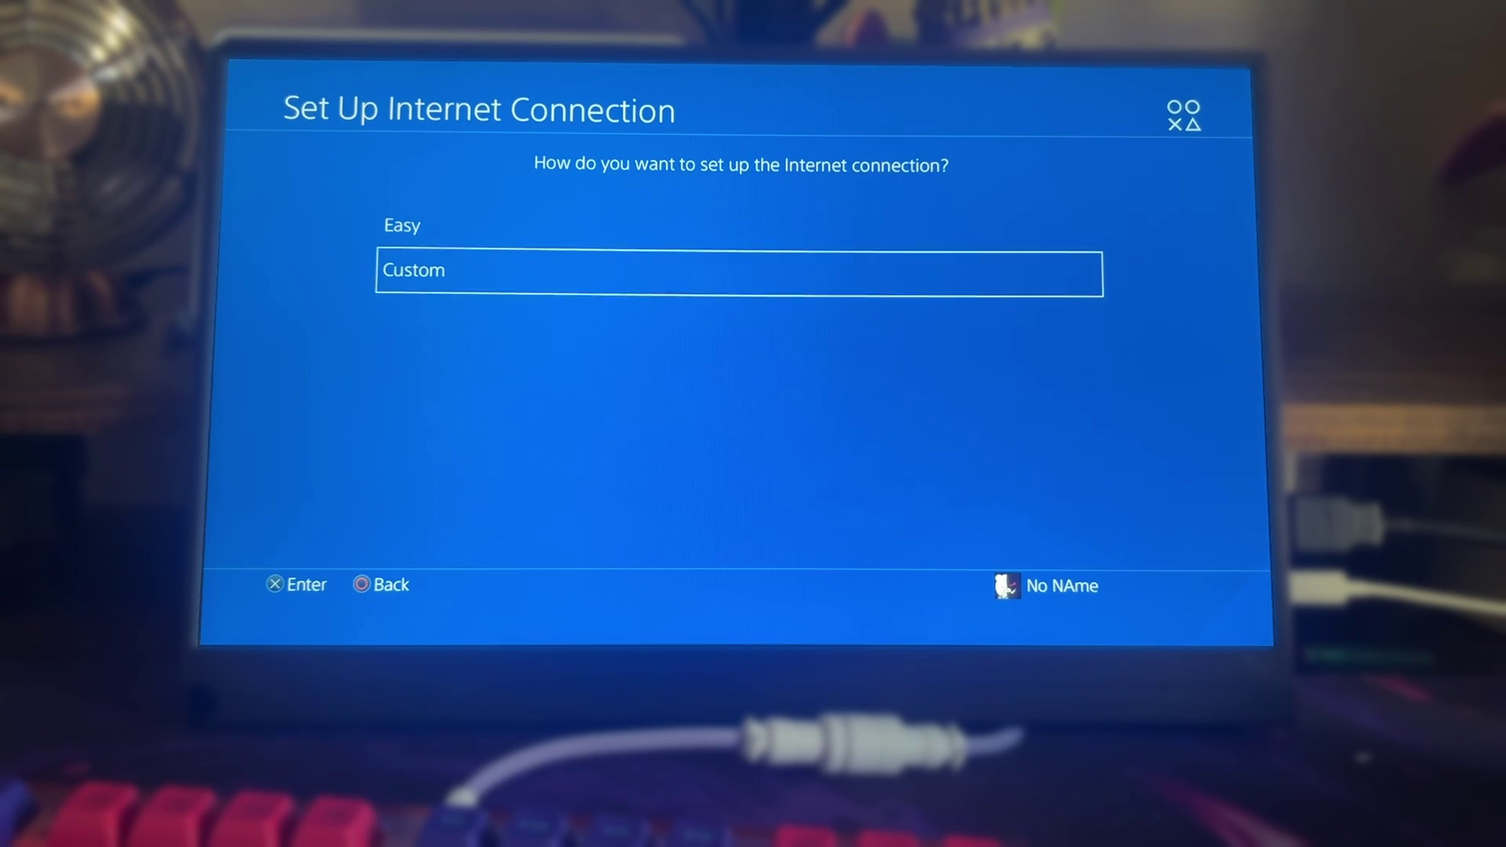
Set up a custom LAN-cable internet connection using PPPoE with automatic DNS.
key("Return")
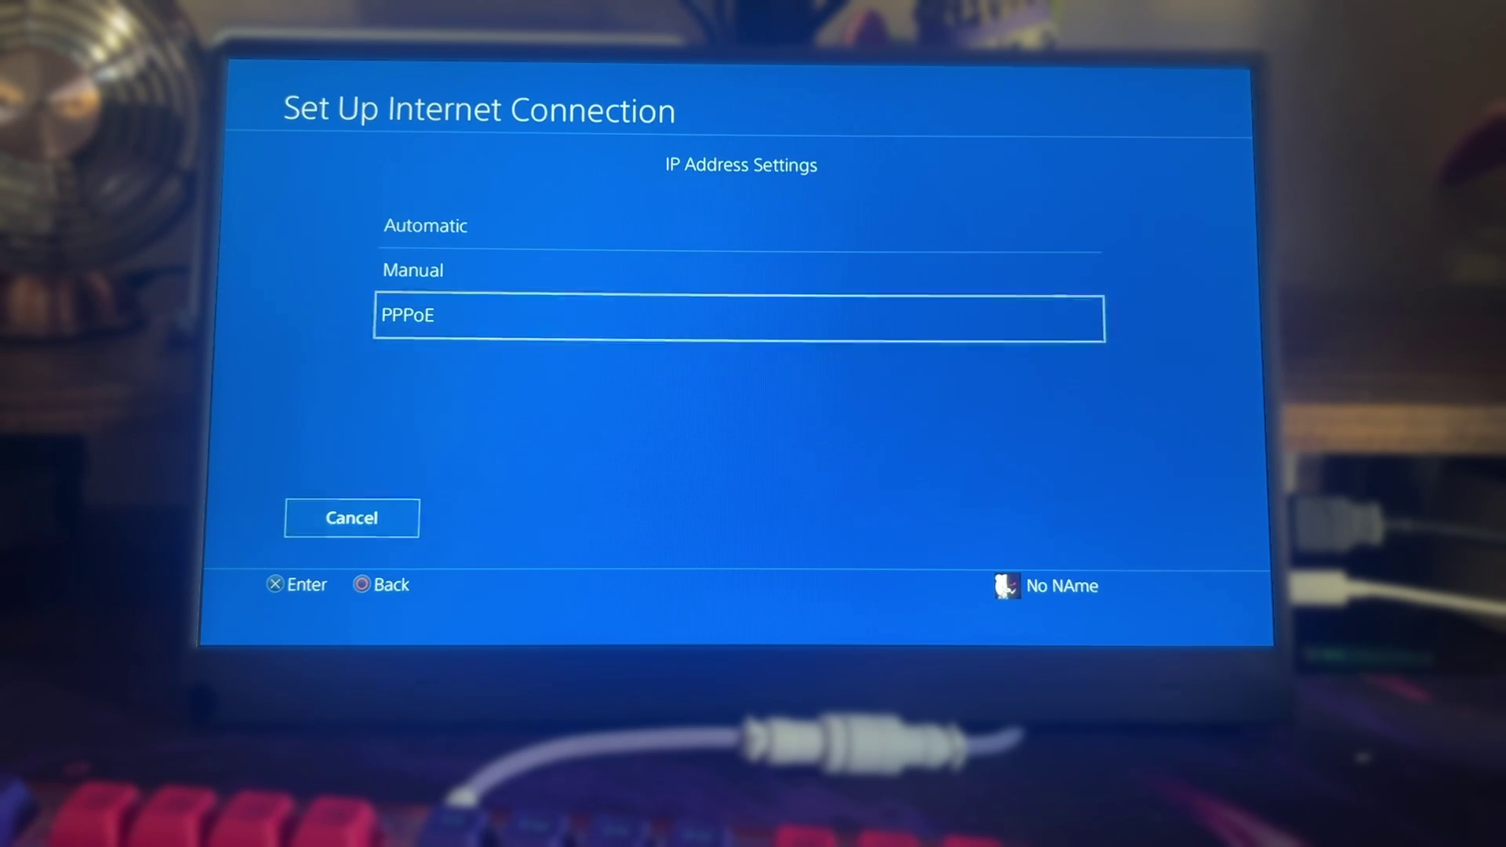
key("Return")
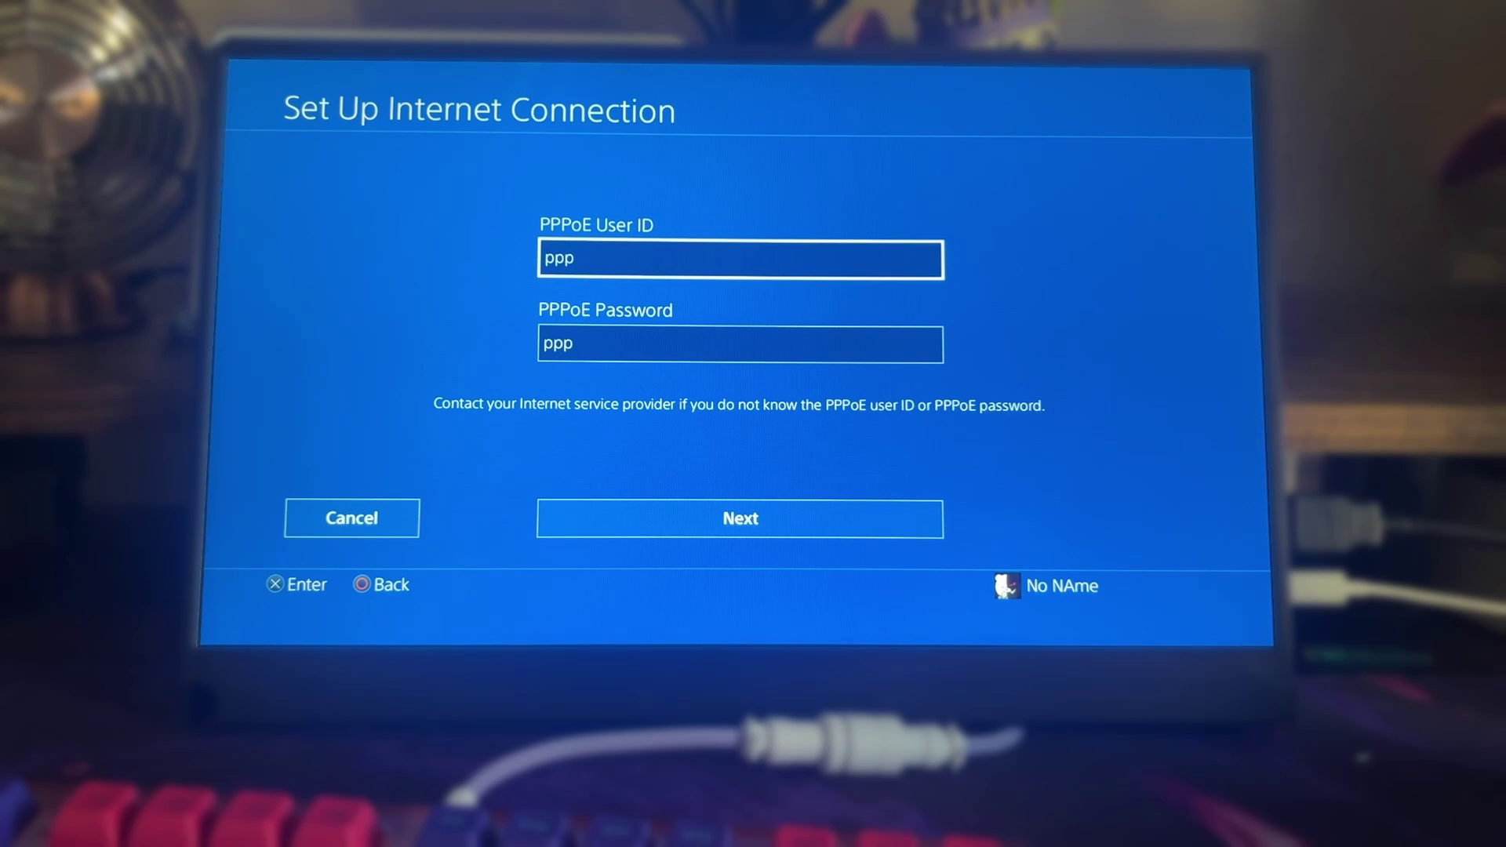
key("Down")
key("Down")
key("Return")
key("Return")
key("Return")
key("Return")
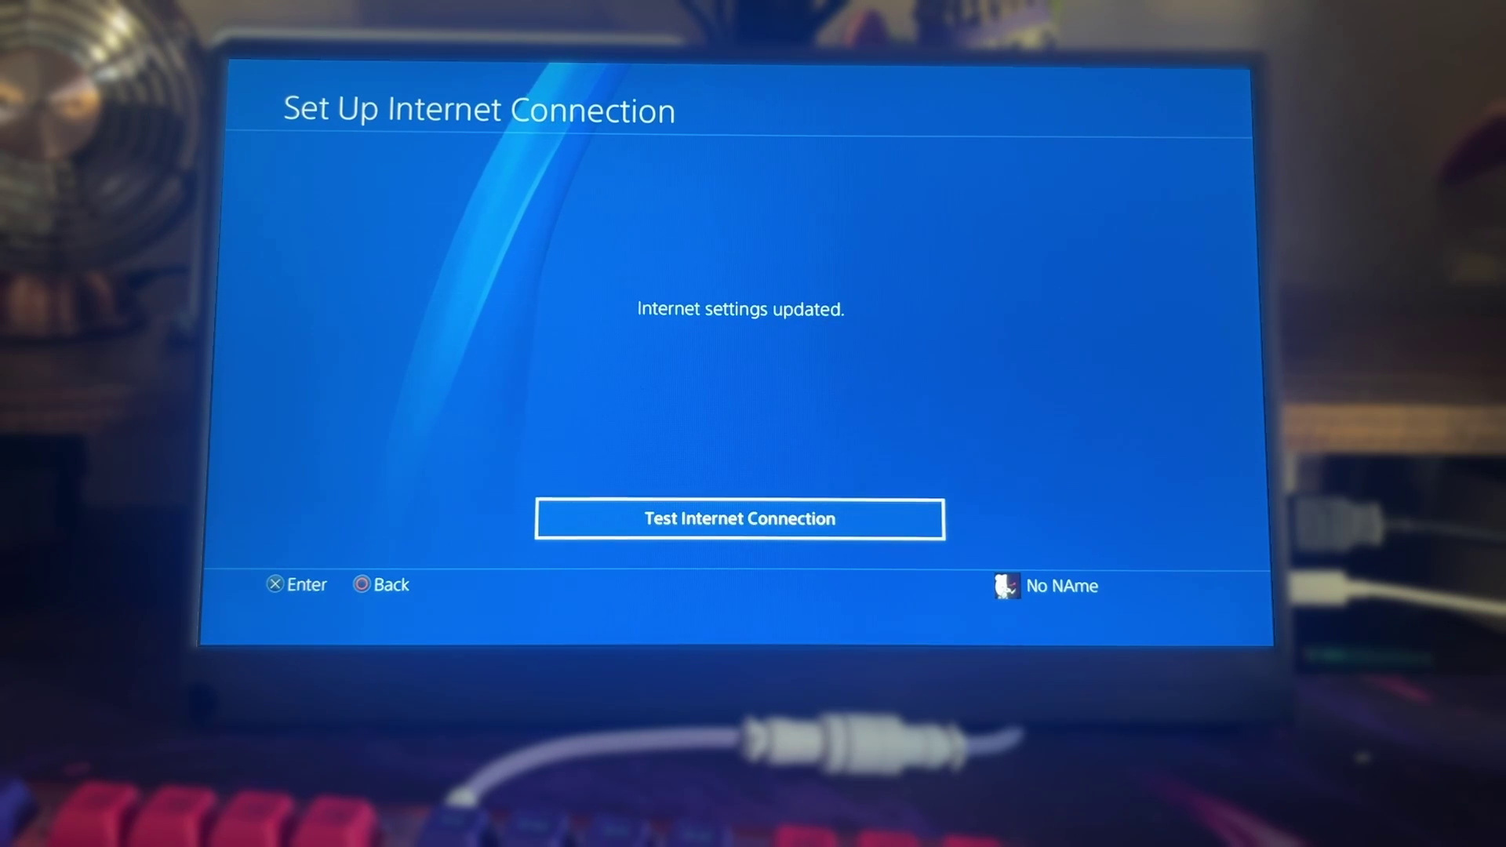
Return to the home screen and open Power Options with Turn Off PS4 highlighted.
key("Escape")
key("Escape")
key("Escape")
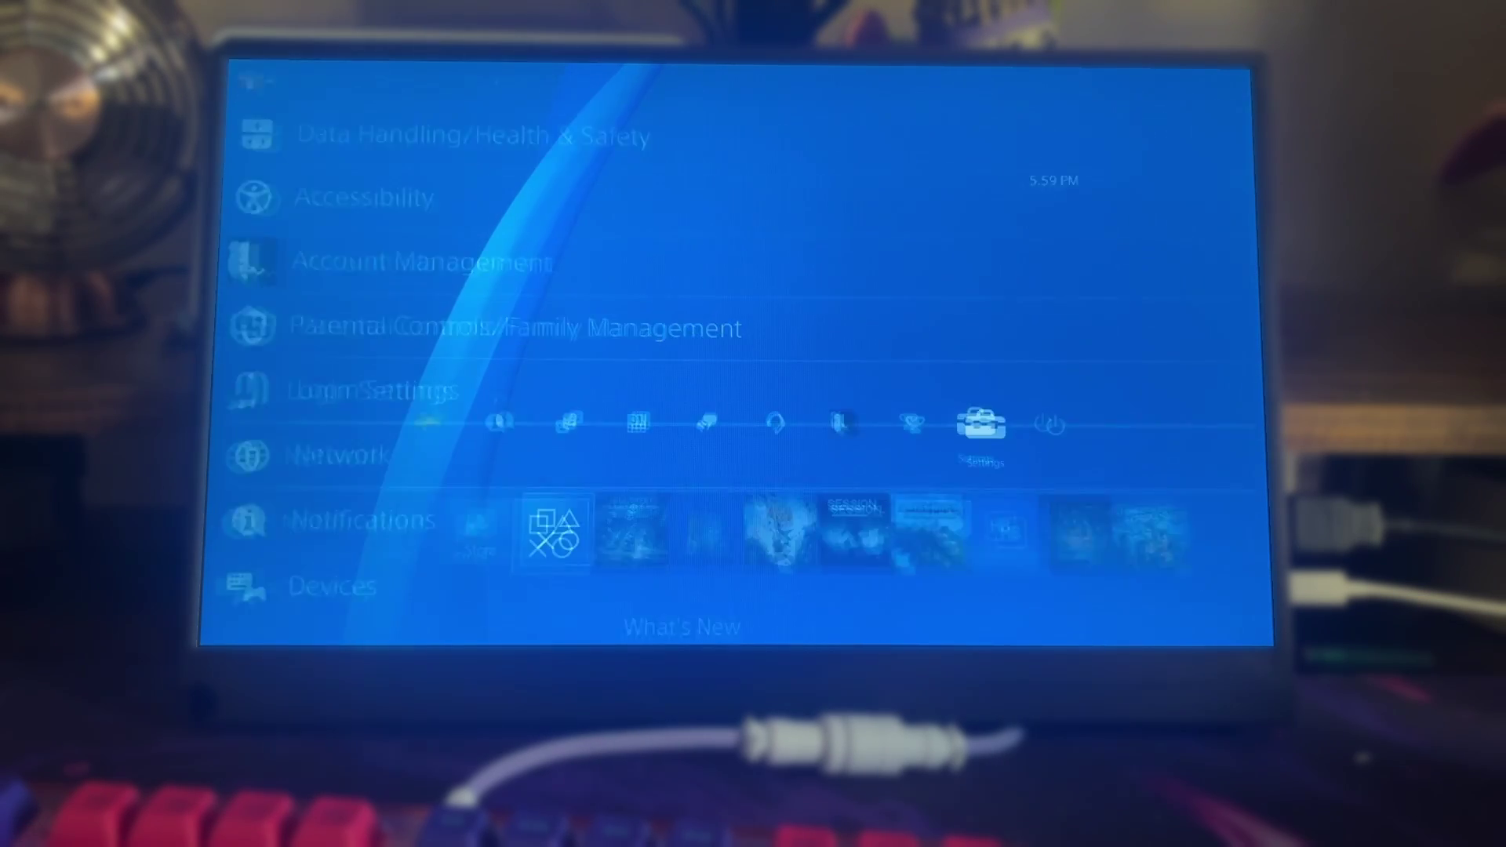
key("Right")
key("Return")
key("Down")
key("Return")
key("Down")
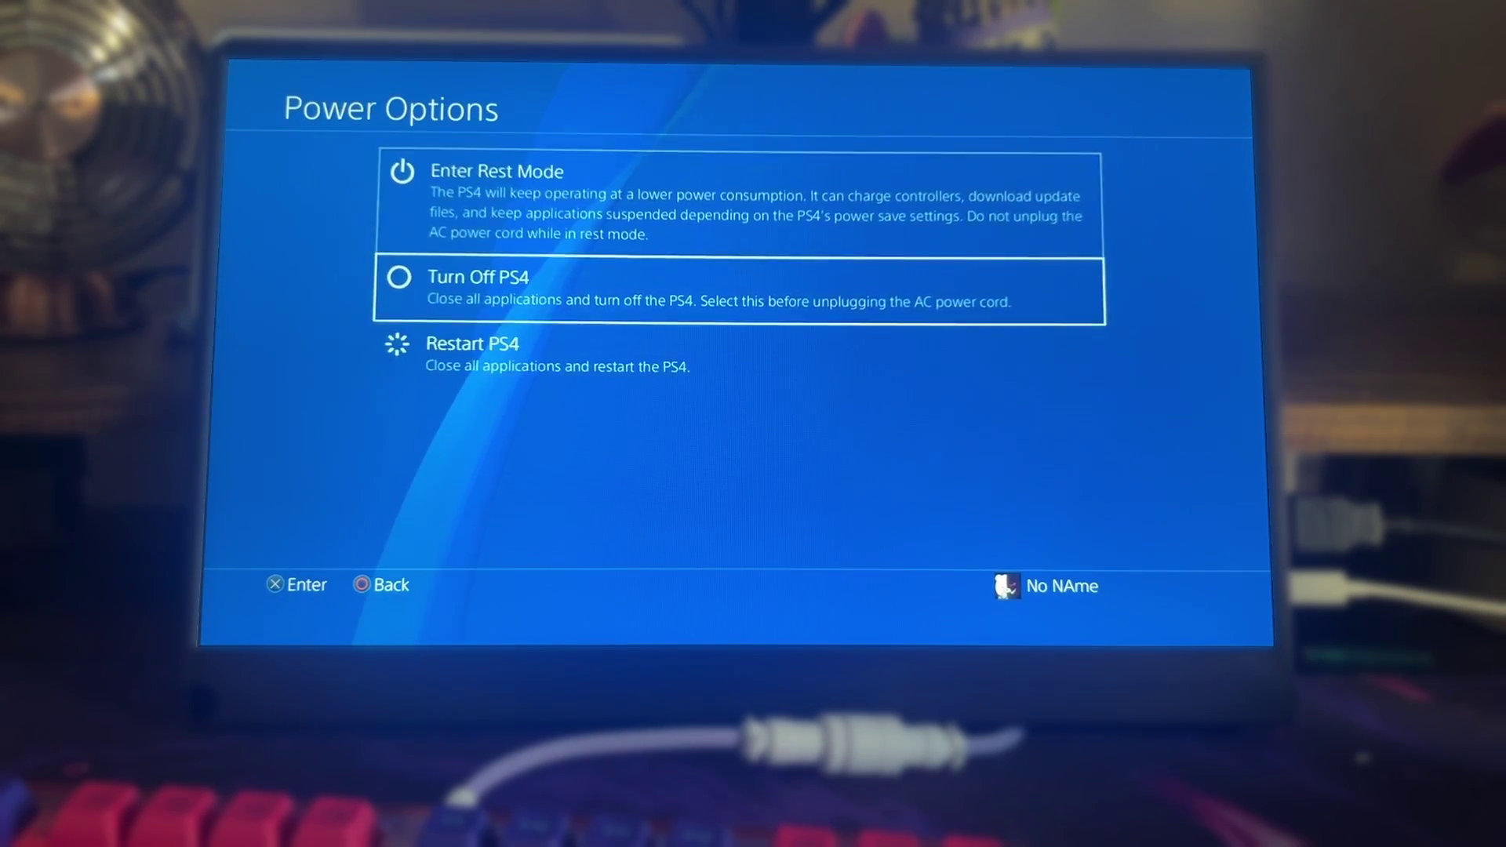
Turn off the PS4 from Power Options.
key("Return")
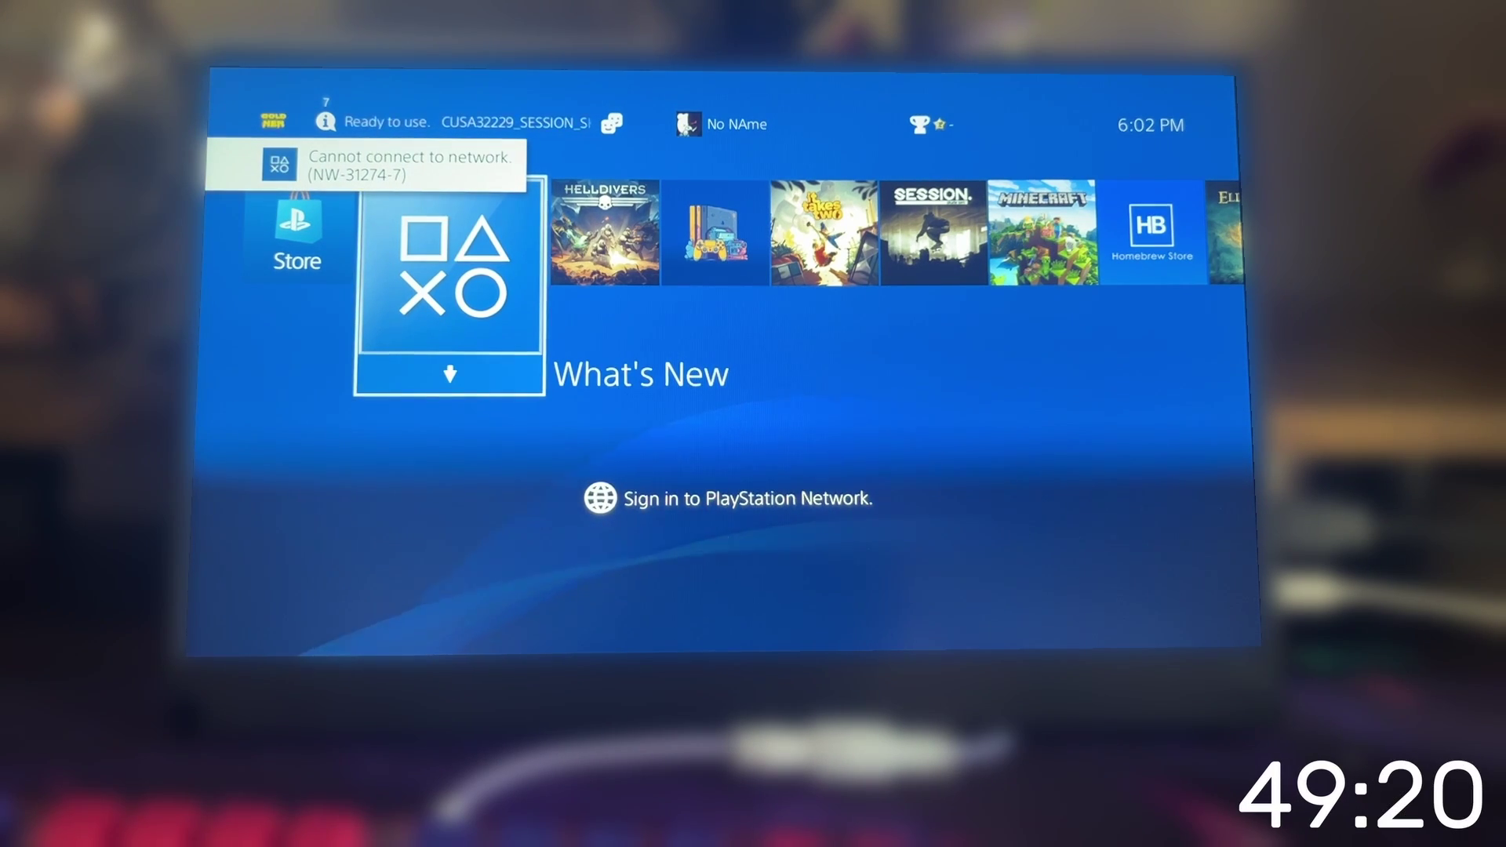
Browse the home row between PlayStation Store and Session while GoldHEN v2.4b17 loads.
key("Right")
key("Right")
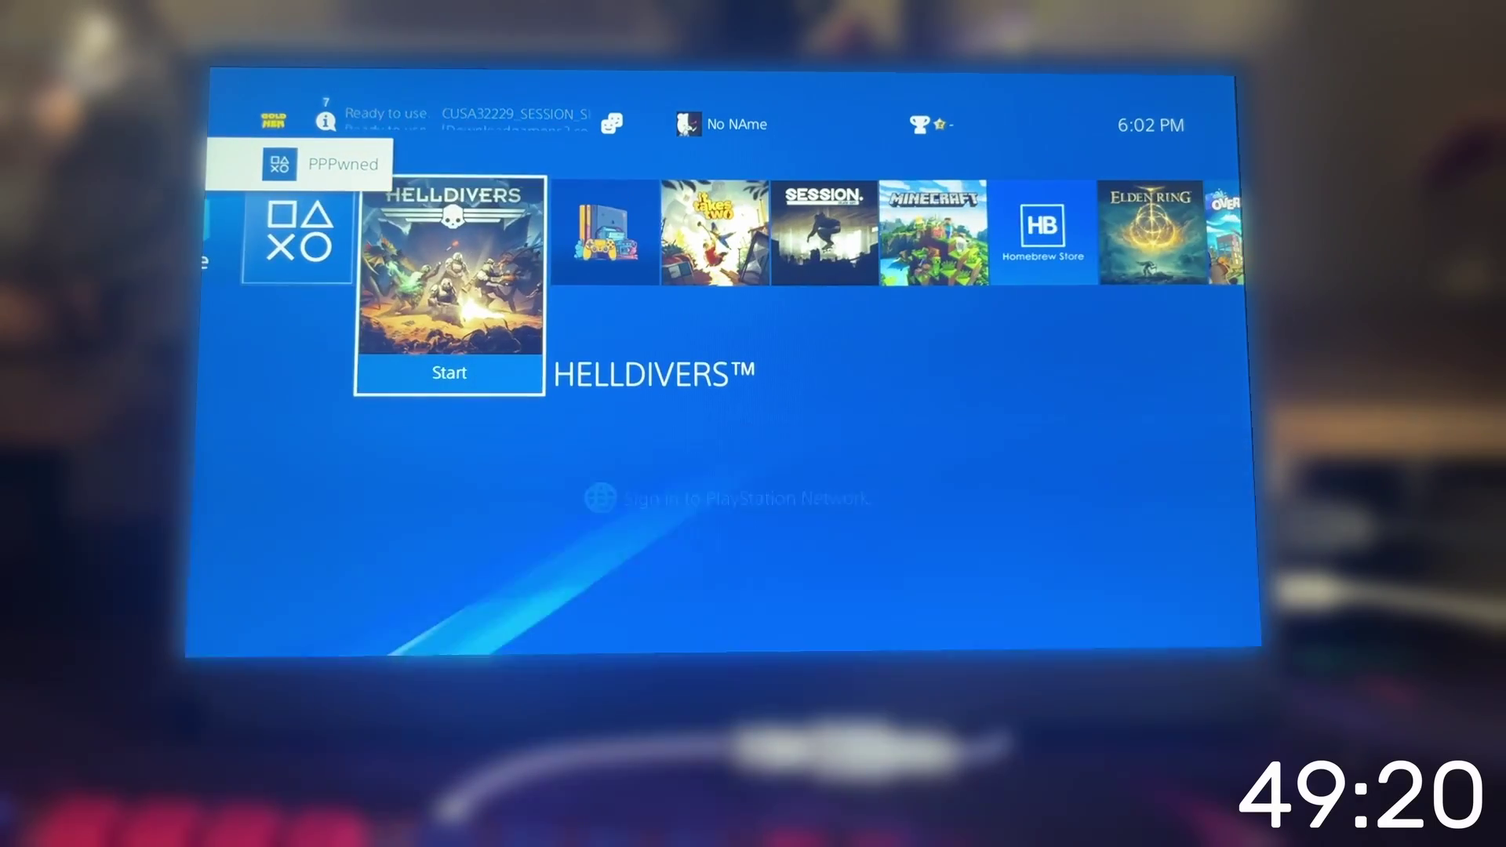
key("Right")
key("Right")
key("Left")
key("Left")
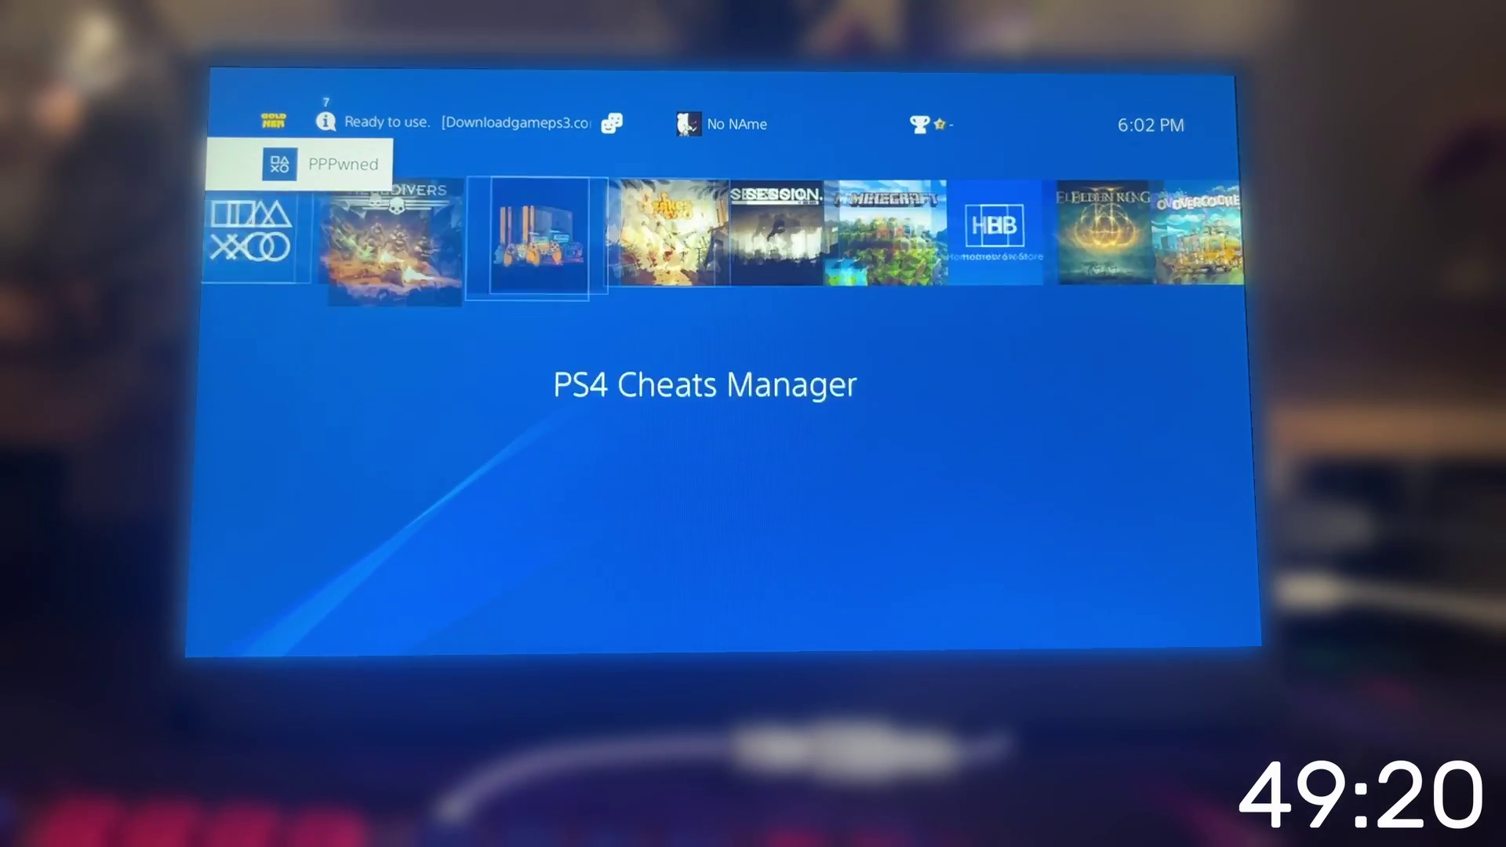
key("Left")
key("Left")
key("Left")
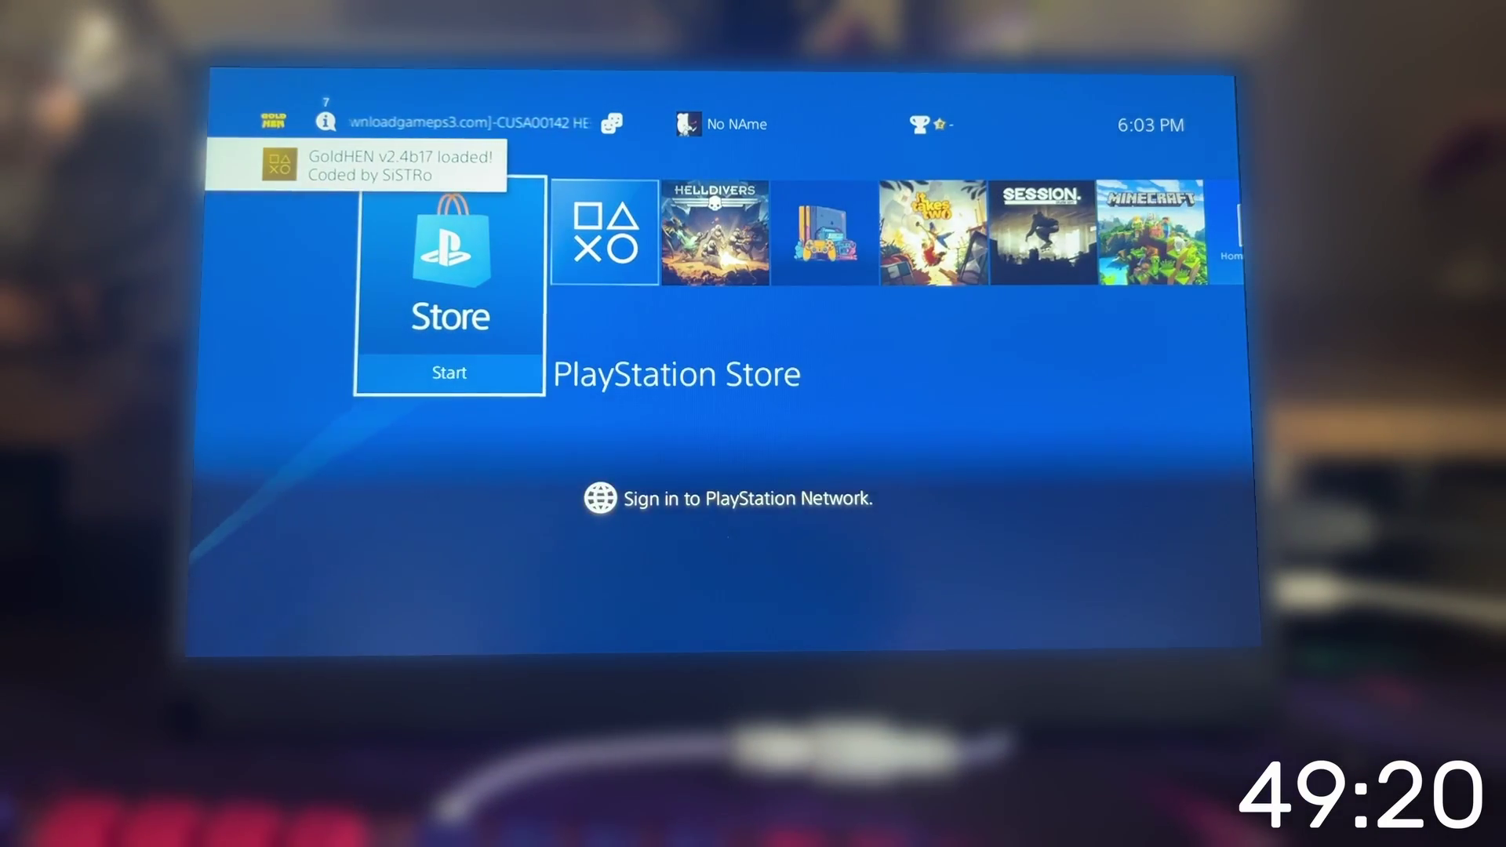